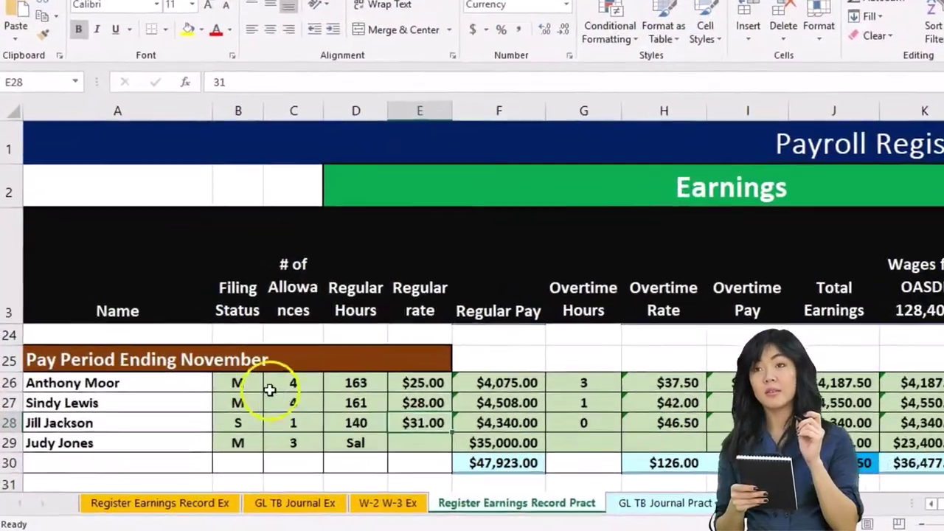
Go to the Pay Period Ending August heading below the payroll register headers and check the Freeze Panes options.
left_click(192, 360)
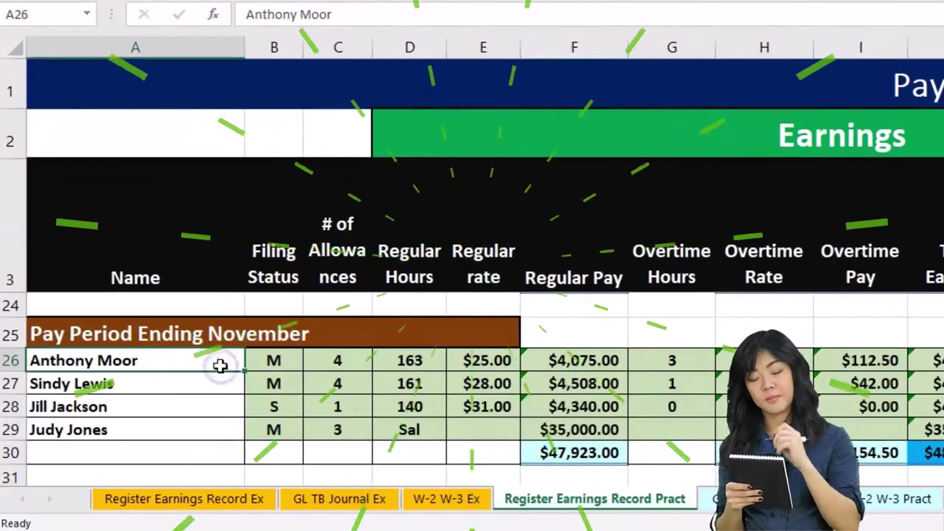
scroll(192, 345, "up", 6)
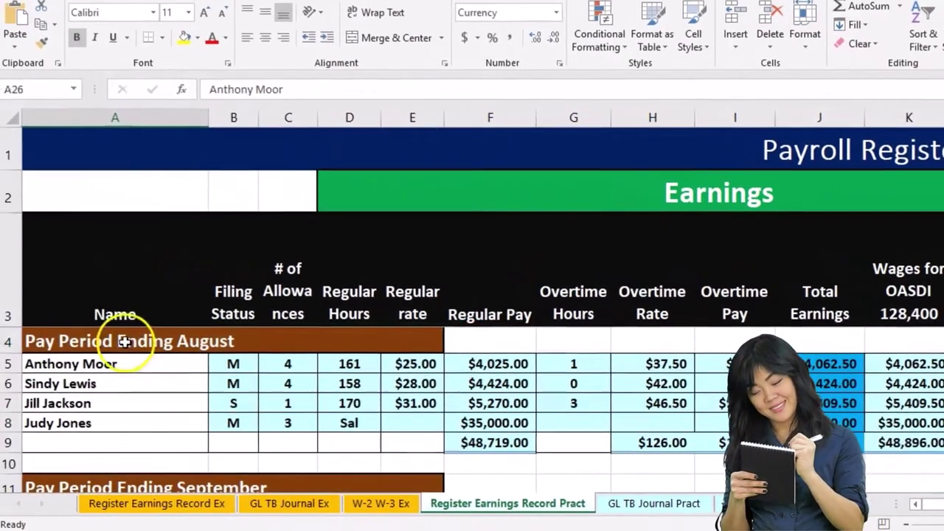
left_click(124, 340)
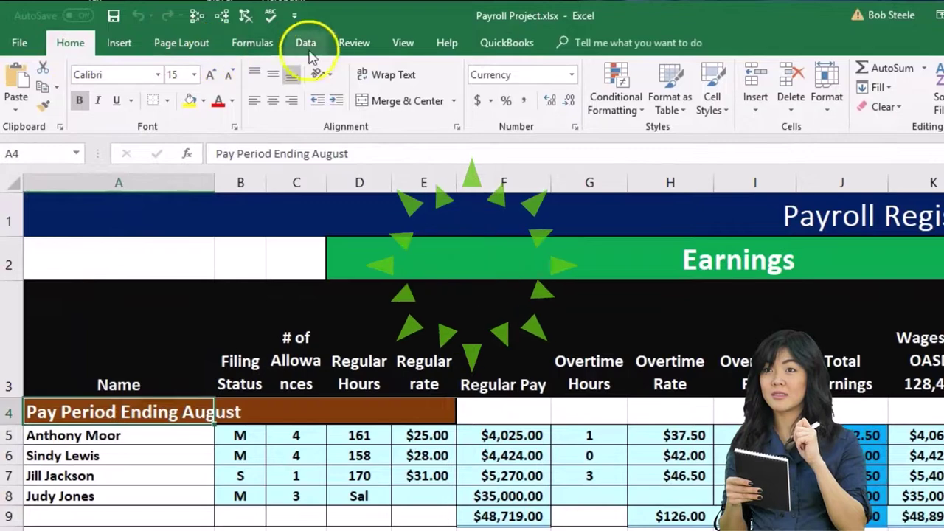
left_click(403, 45)
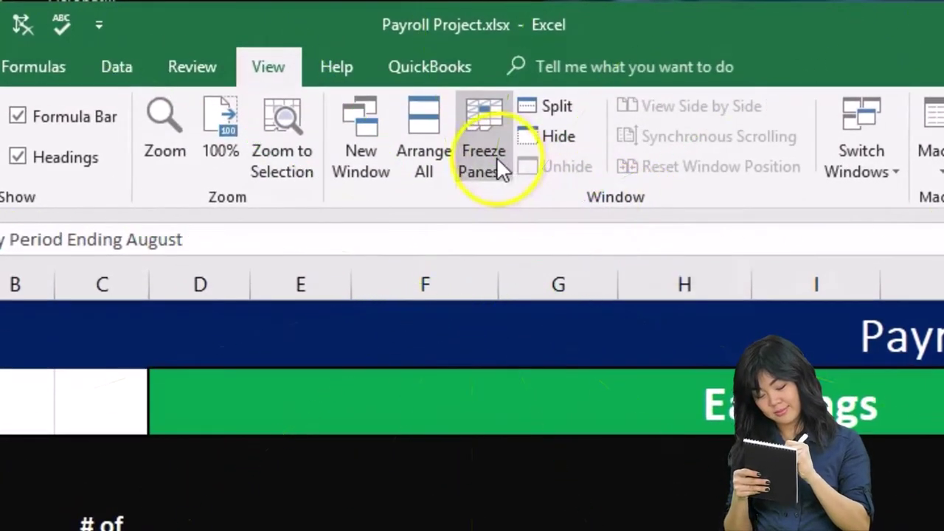
left_click(484, 155)
left_click(483, 155)
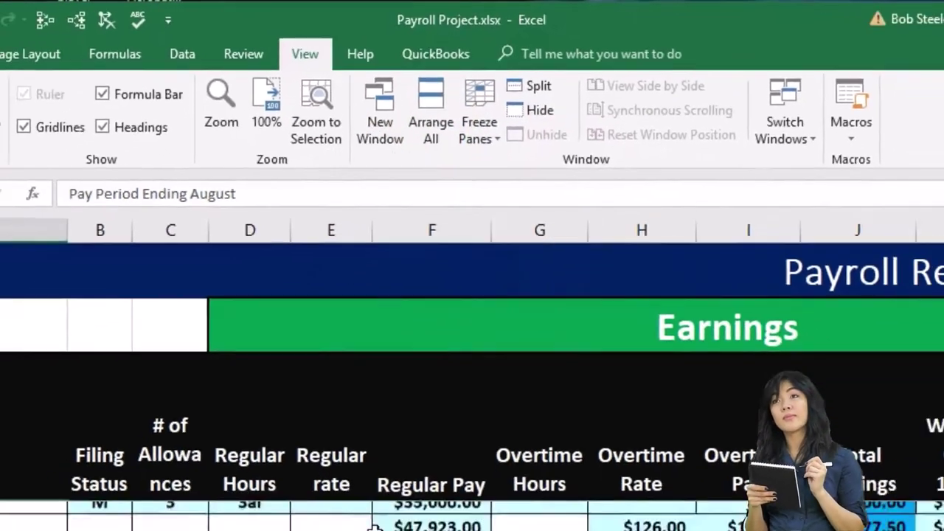
Look down the payroll register to the Pay Period Ending November rows.
scroll(401, 370, "up", 1)
scroll(401, 369, "down", 1)
left_click(934, 491)
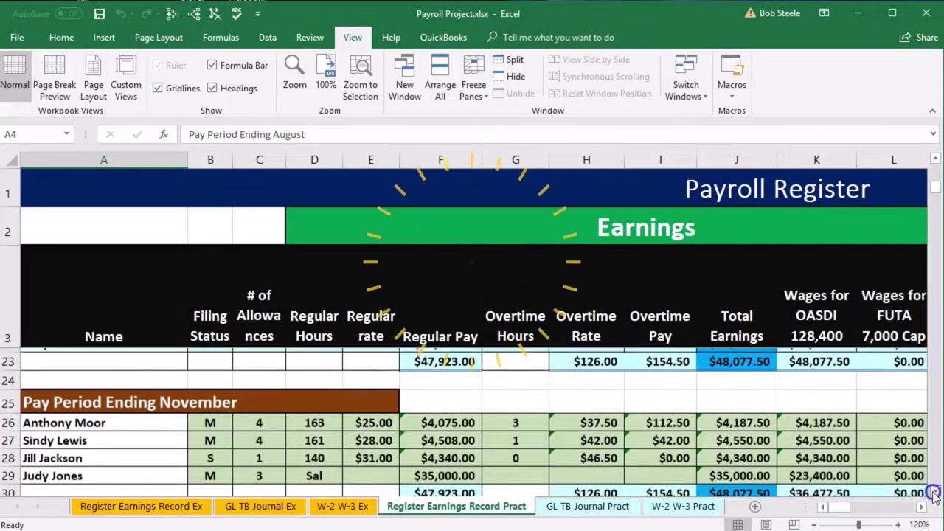
left_click(934, 491)
left_click(934, 491)
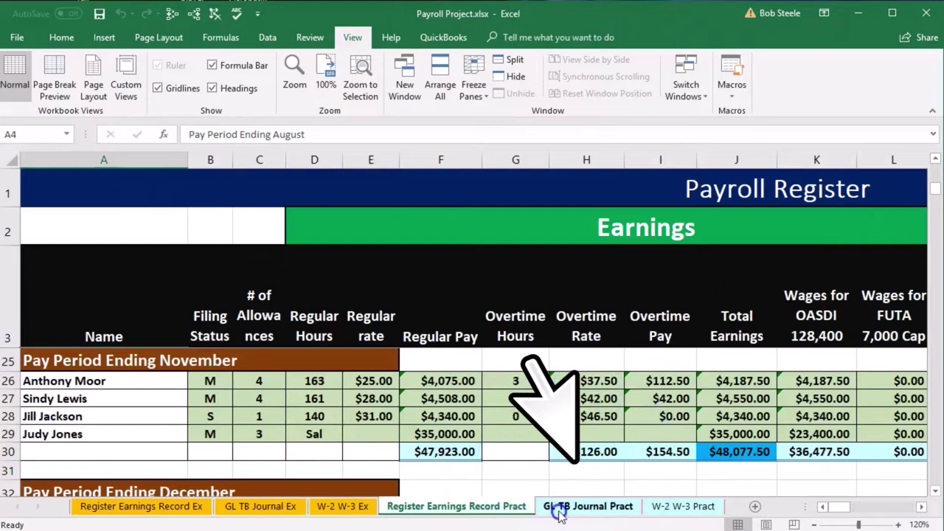
On the GL TB Journal Pract sheet, unhide all hidden columns before Account Name column AF.
left_click(561, 512)
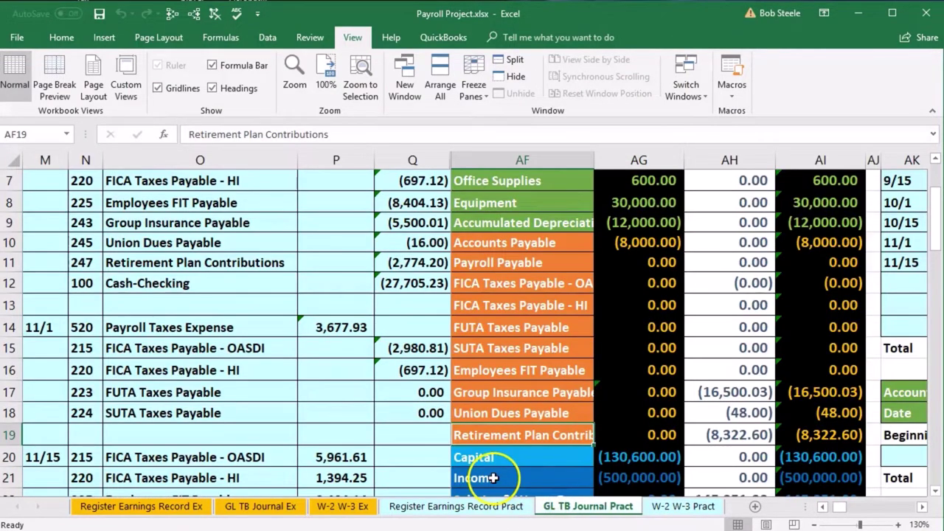
scroll(493, 478, "up", 2)
left_click(410, 438)
key("ctrl+Right")
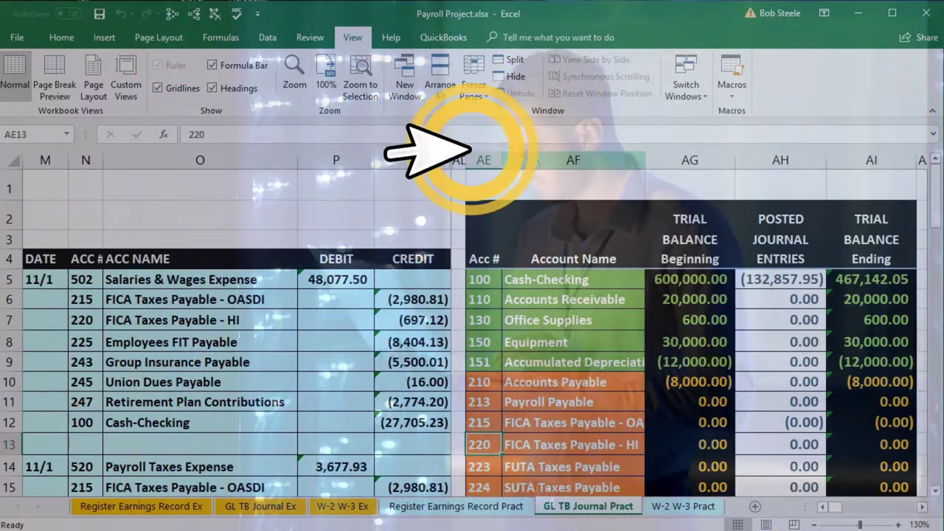
left_click(521, 158)
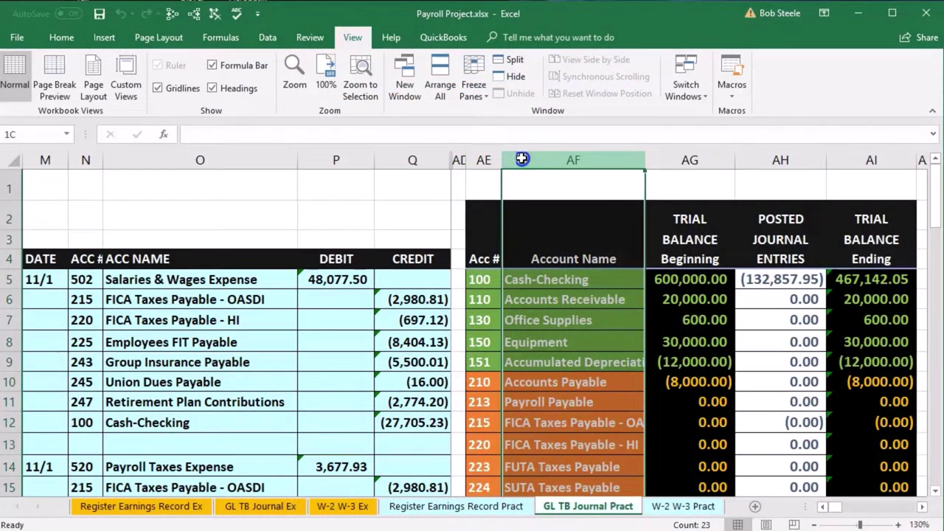
left_click_drag(521, 158, 16, 187)
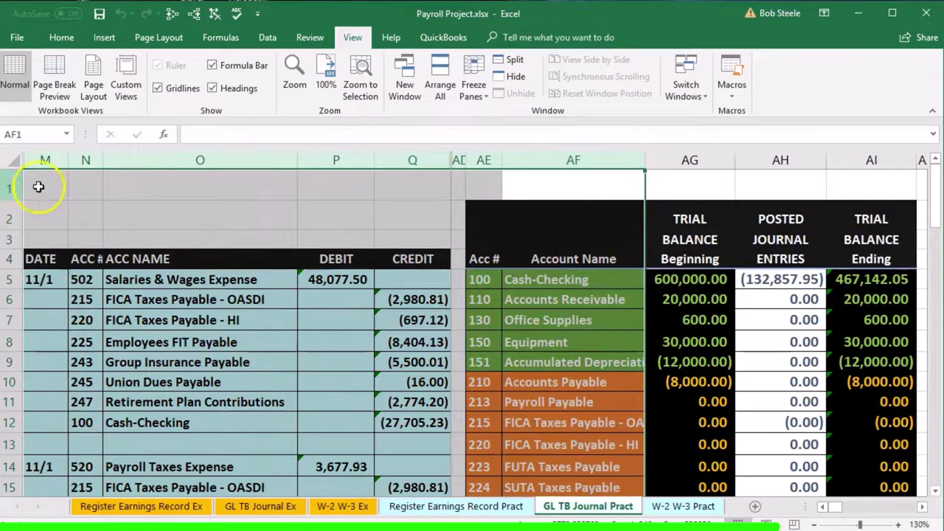
right_click(134, 192)
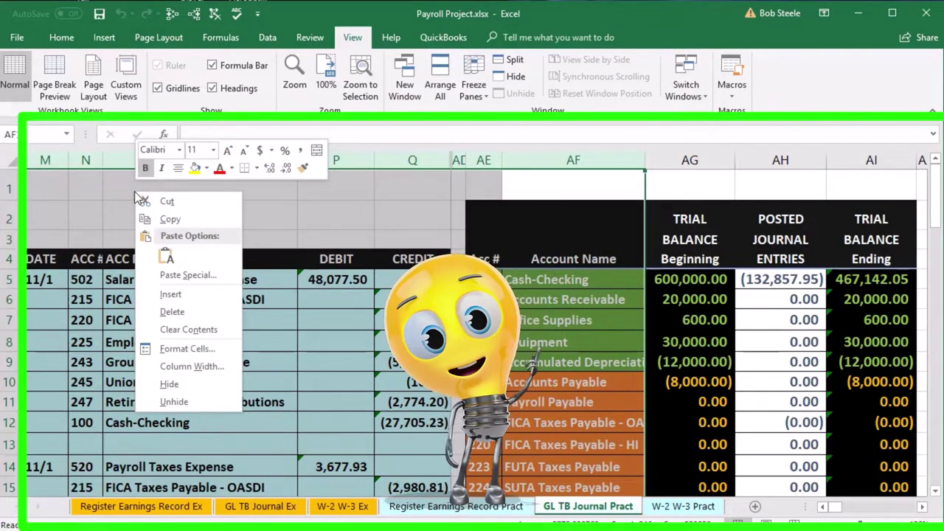
left_click(188, 405)
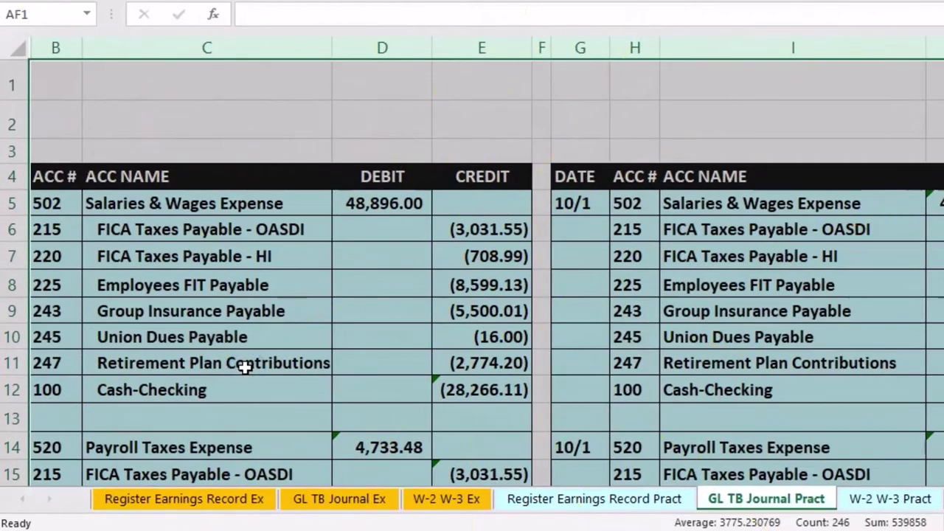
Unfreeze the panes on the GL TB Journal Pract sheet.
left_click(244, 367)
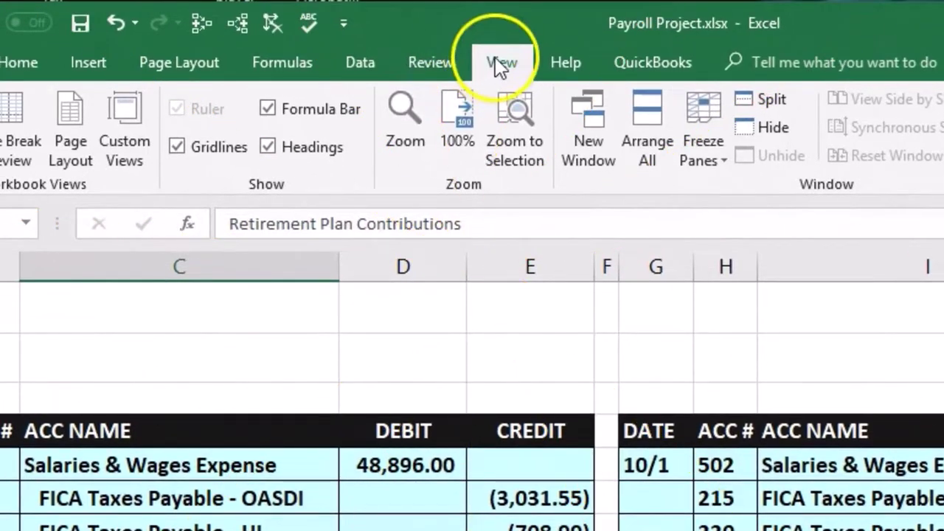
left_click(697, 147)
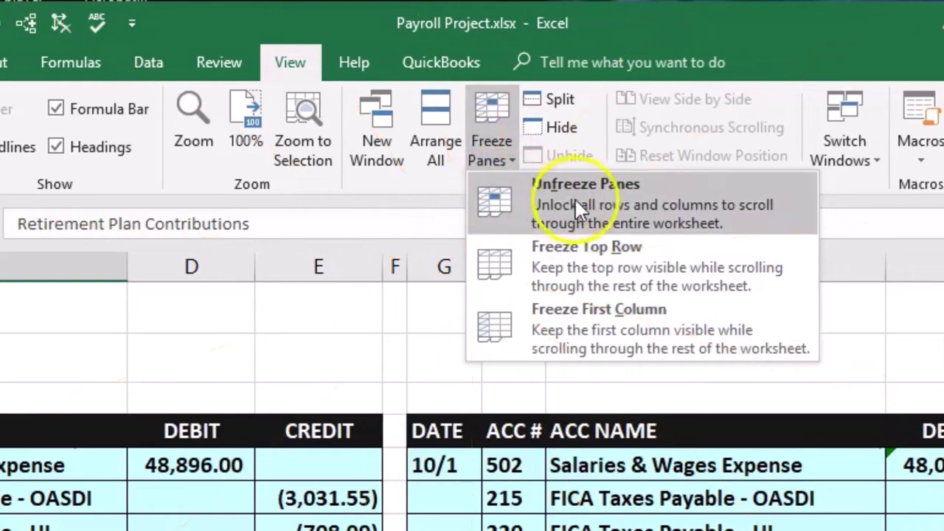
left_click(566, 200)
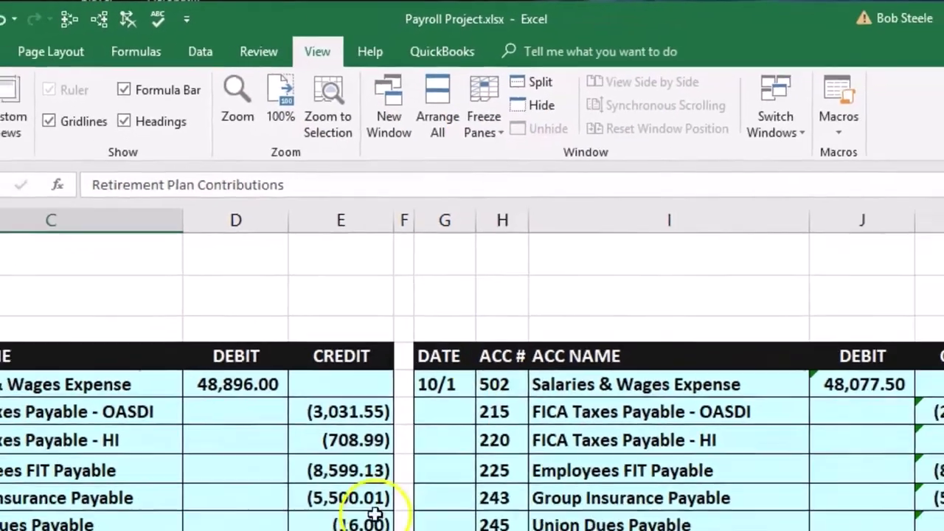
Look across the monthly journal entries from the first block through the 12/1 block and back.
left_click(374, 512)
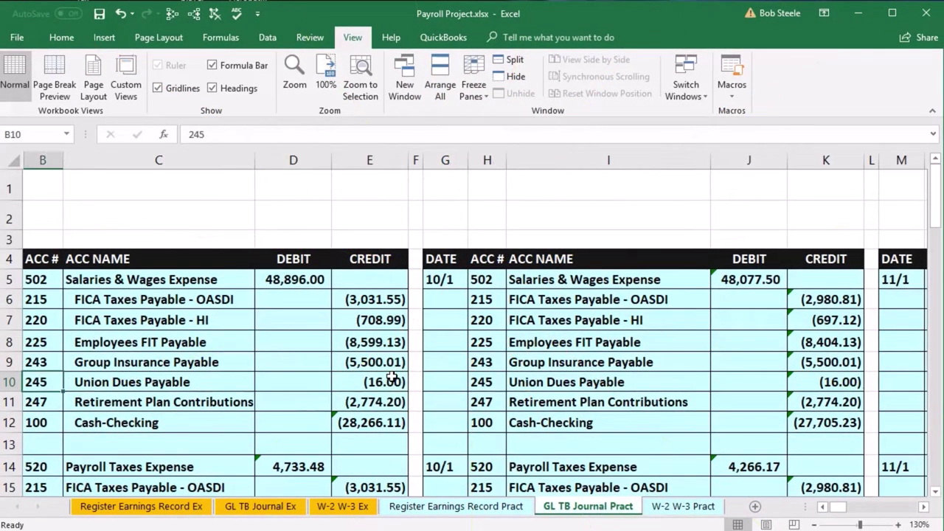
key("Right")
key("Right")
key("Right")
key("Right")
key("Right")
key("Right")
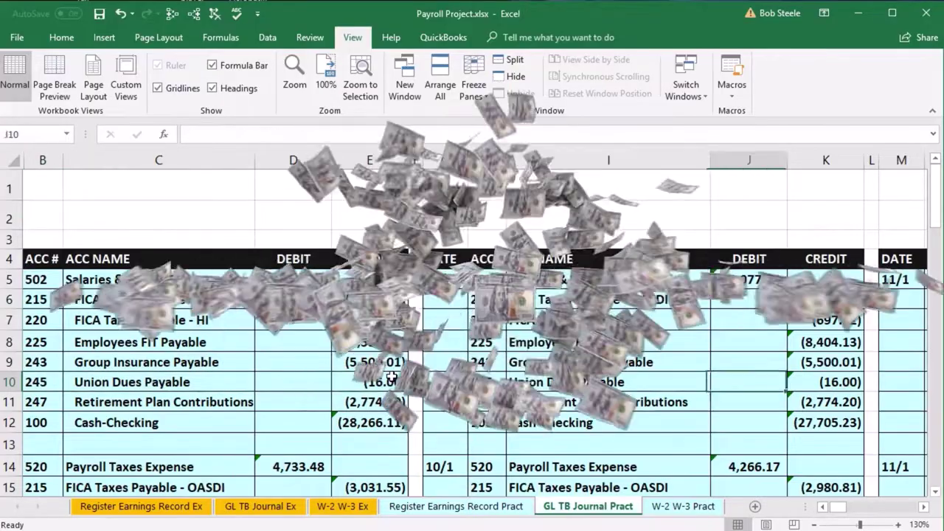
key("Right")
key("Right")
key("Right")
key("Right")
key("Right")
key("Right")
key("Right")
key("Right")
key("Right")
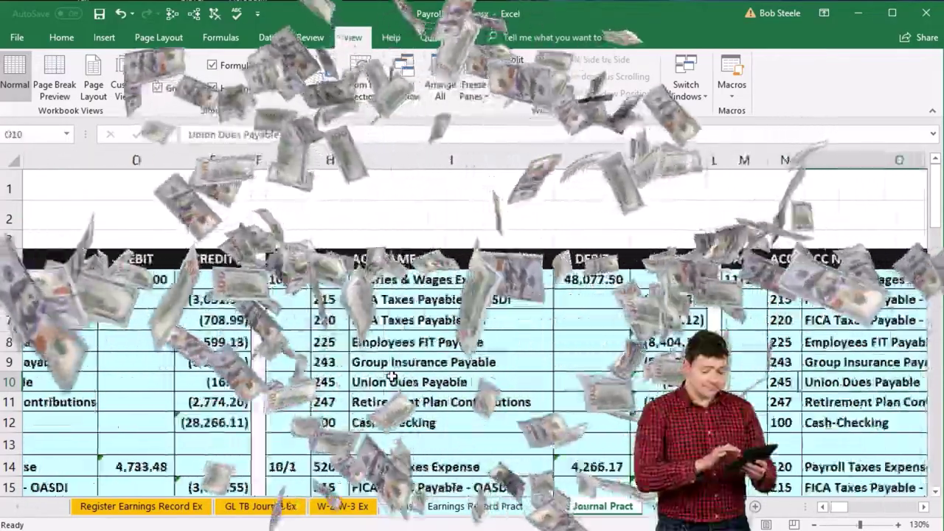
key("Right")
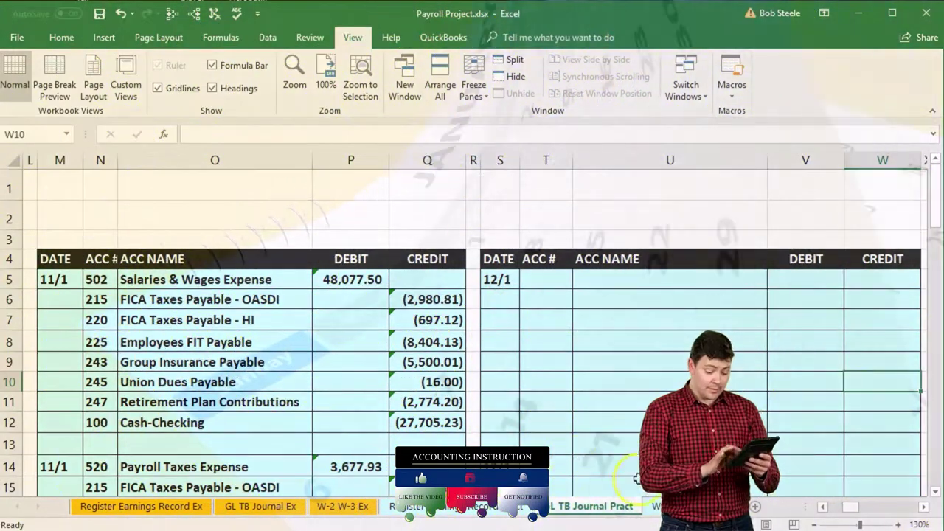
left_click(546, 381)
key("Left")
key("Left")
key("Left")
key("Left")
key("Left")
key("Left")
key("Left")
key("Left")
key("Left")
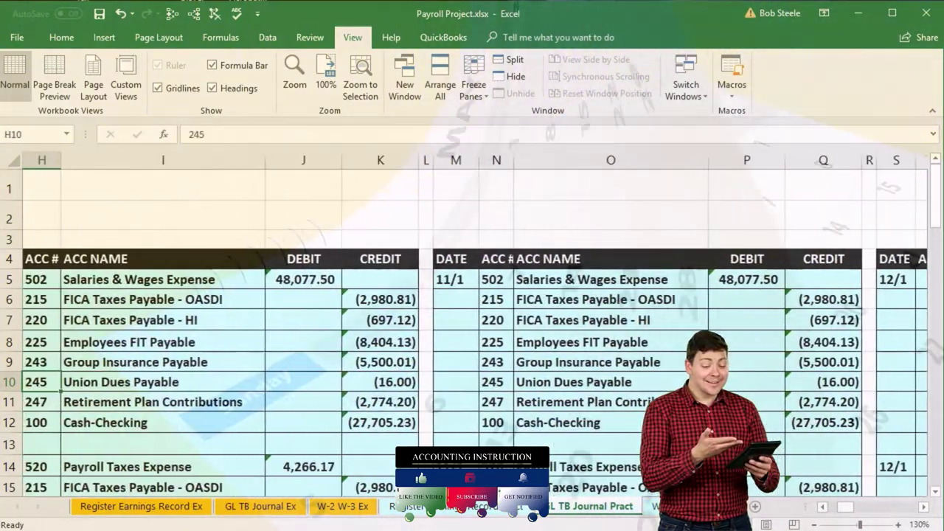
key("Left")
key("Left")
key("Left")
key("Left")
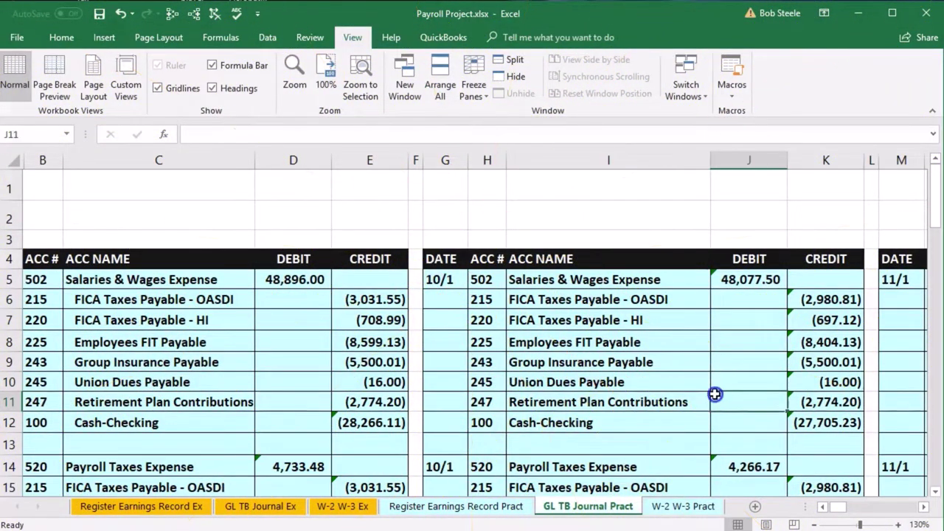
Copy the November journal's account numbers and names in N5:O23 and paste them into the 12/1 block starting at T5.
key("Right")
key("Right")
key("Right")
key("Right")
key("Right")
key("Right")
key("Right")
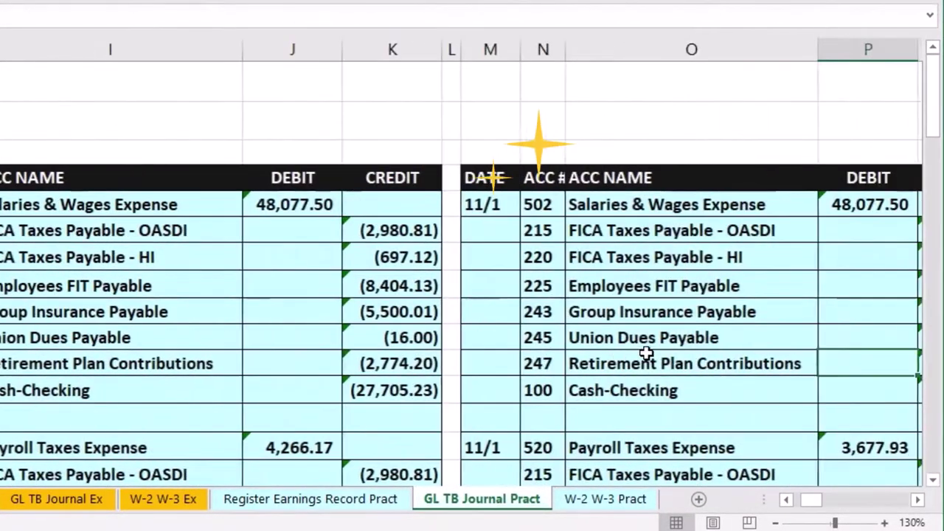
key("Right")
key("Right")
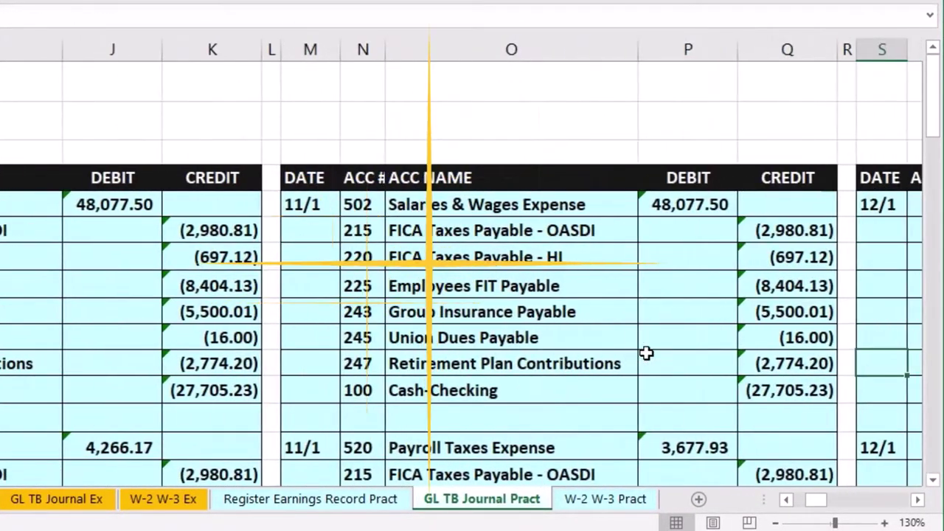
key("Right")
key("Right")
key("Right")
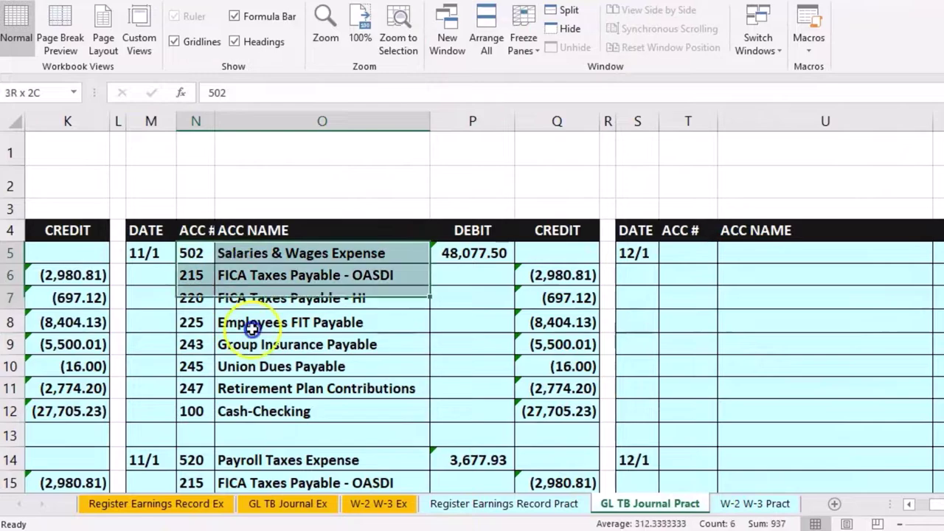
left_click_drag(253, 330, 259, 413)
left_click_drag(264, 472, 266, 405)
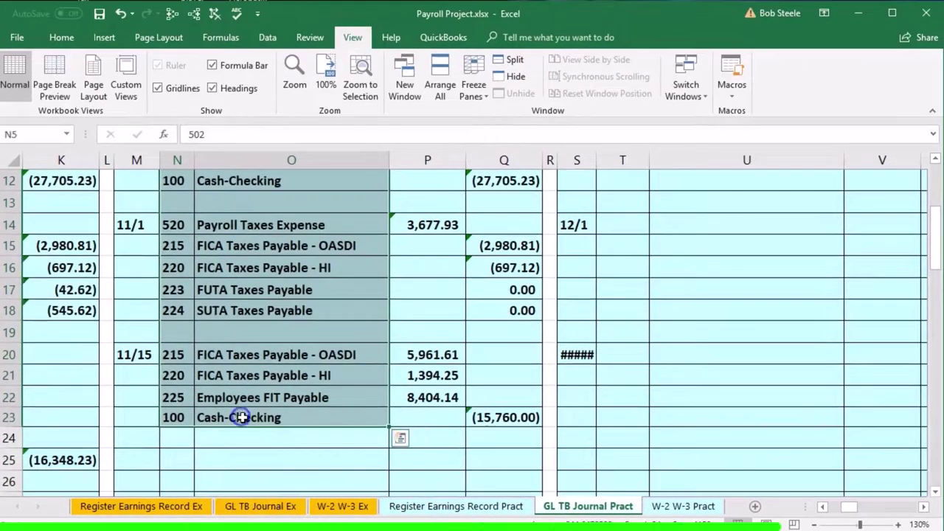
scroll(242, 418, "up", 4)
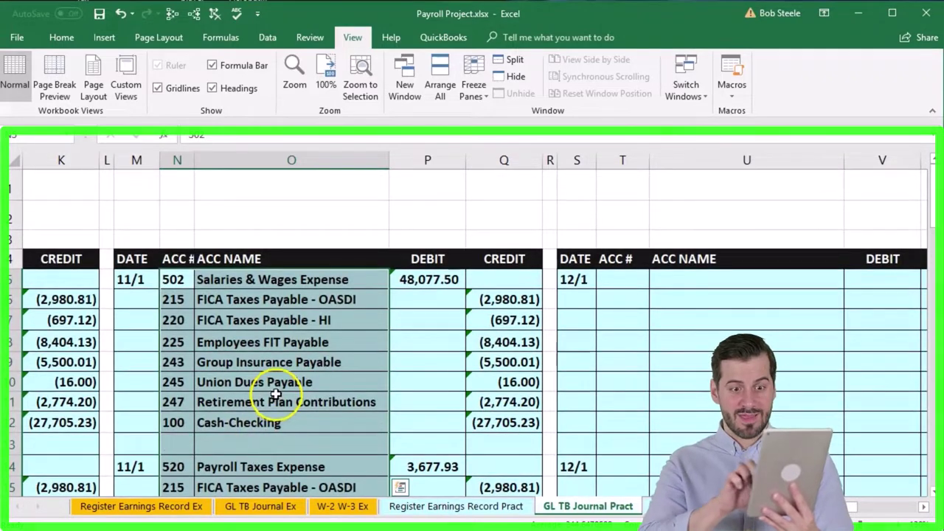
right_click(289, 349)
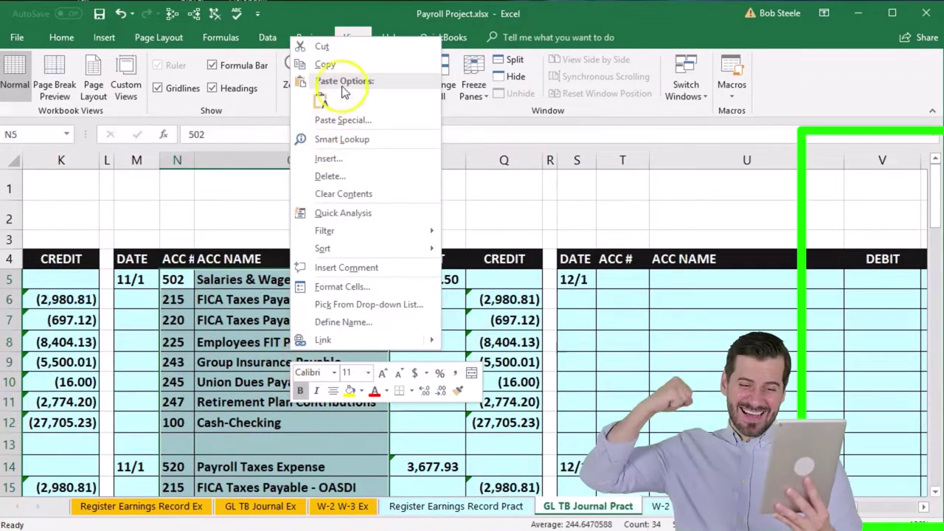
left_click(325, 64)
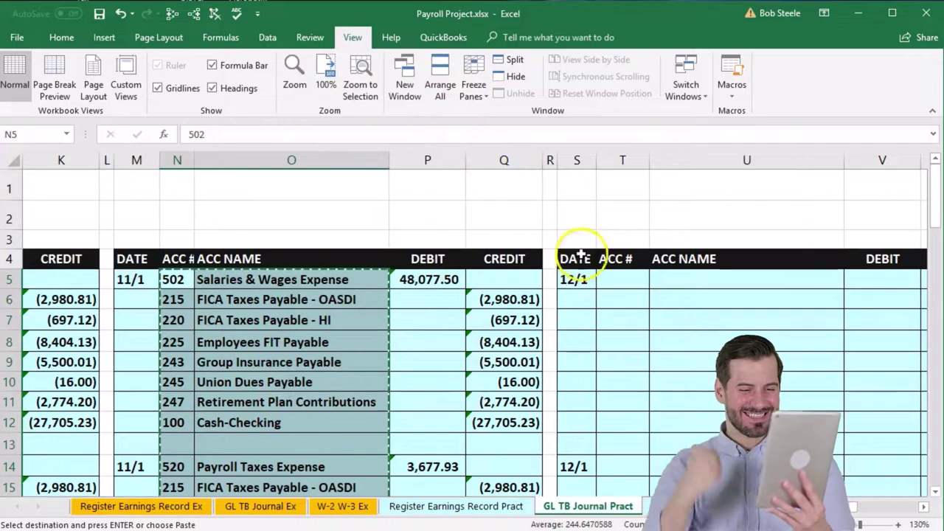
left_click(630, 275)
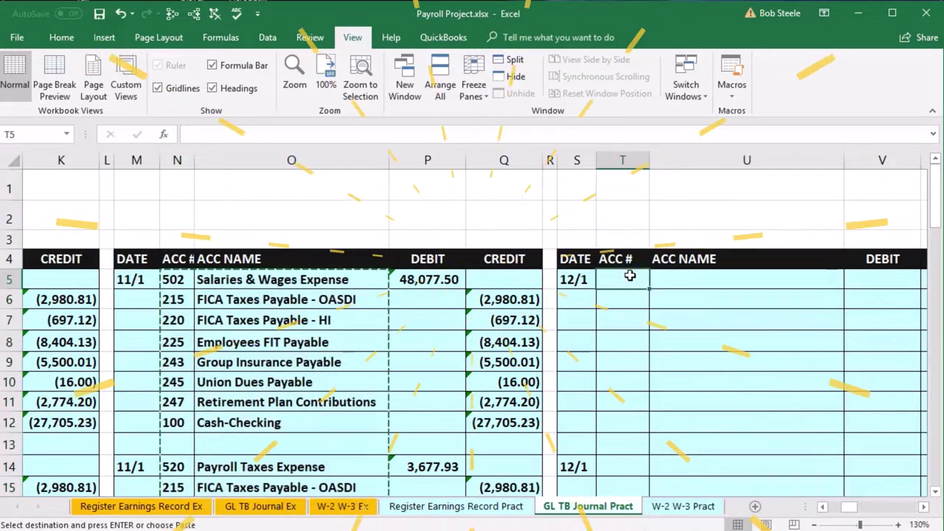
right_click(630, 278)
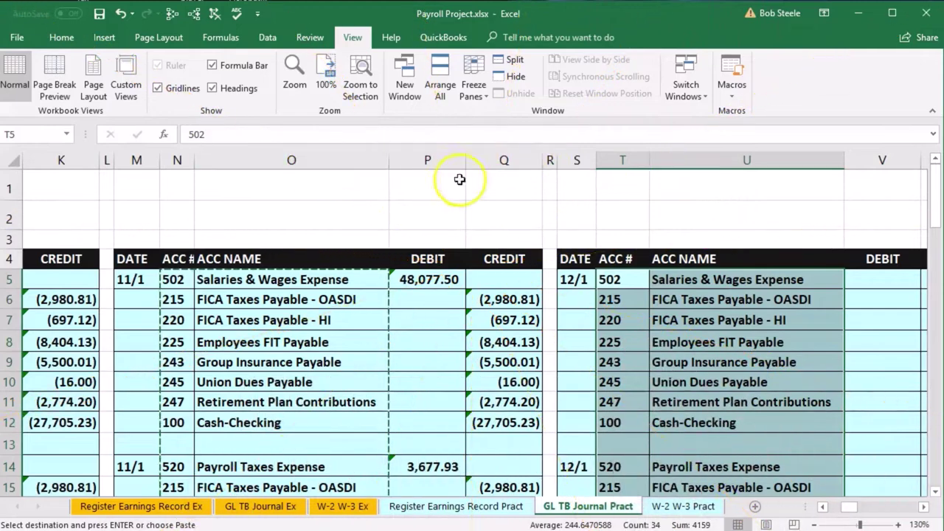
Hide column R and all columns before it, and widen date column Y enough to display its full dates.
left_click(548, 159)
left_click_drag(548, 159, 10, 183)
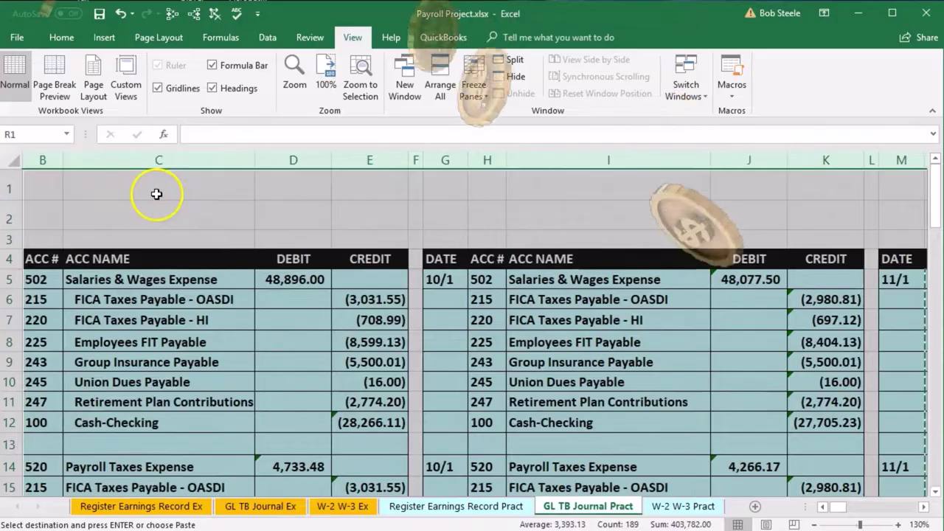
right_click(156, 194)
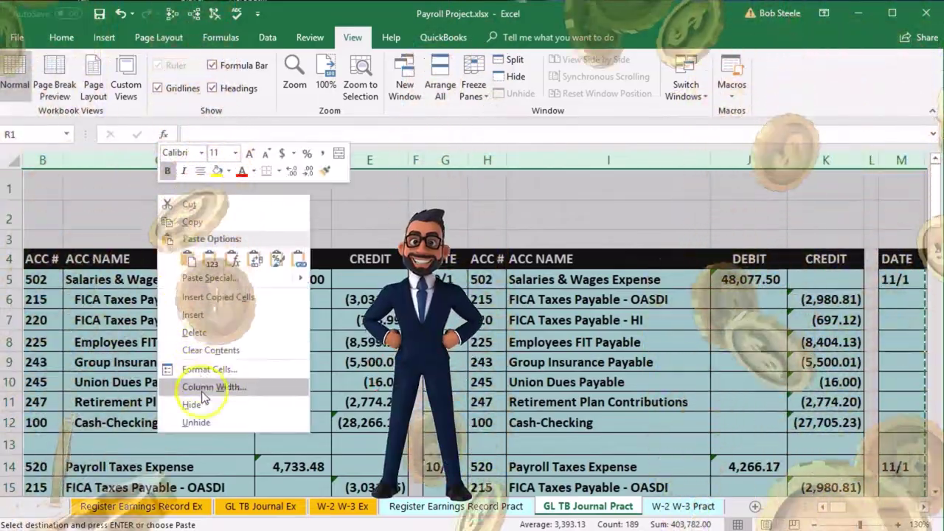
left_click(198, 404)
left_click(340, 401)
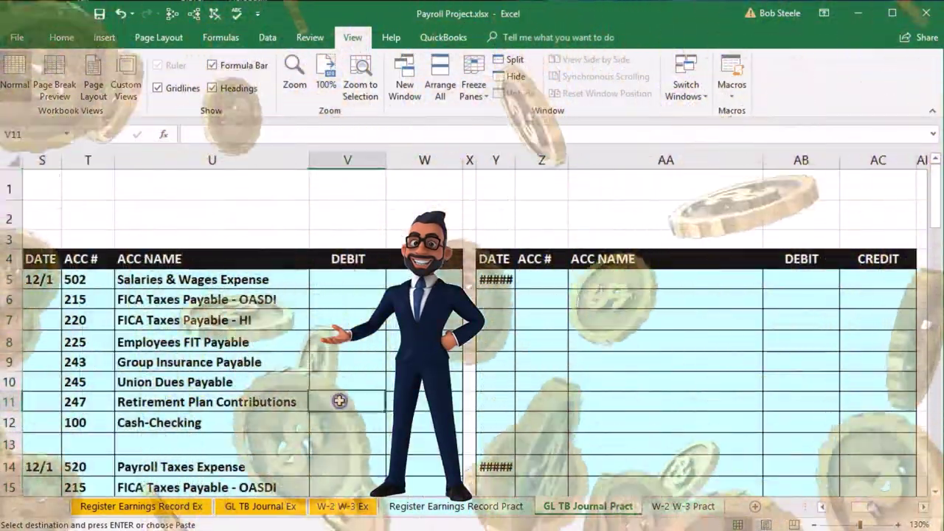
left_click_drag(514, 160, 523, 160)
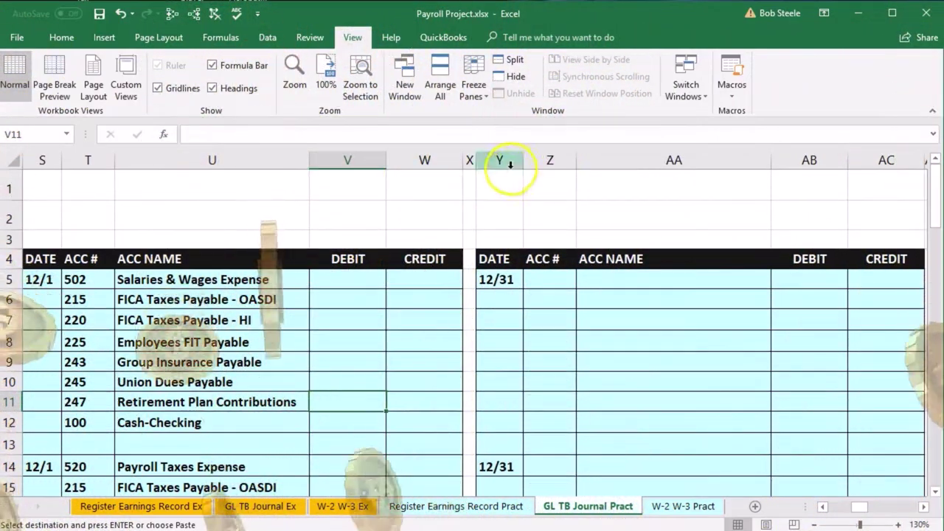
Hide columns X through AC so the 12/1 journal block sits beside the trial balance.
left_click(469, 160)
left_click_drag(469, 160, 591, 173)
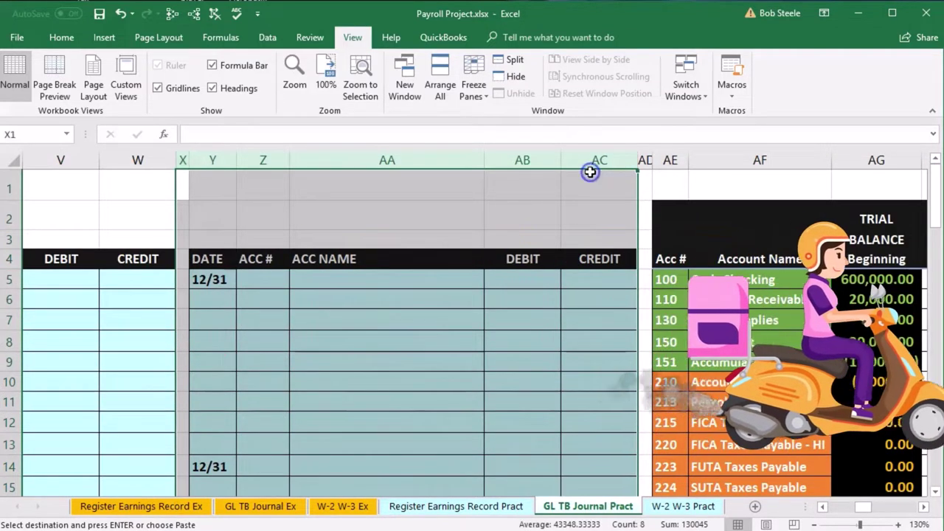
right_click(583, 215)
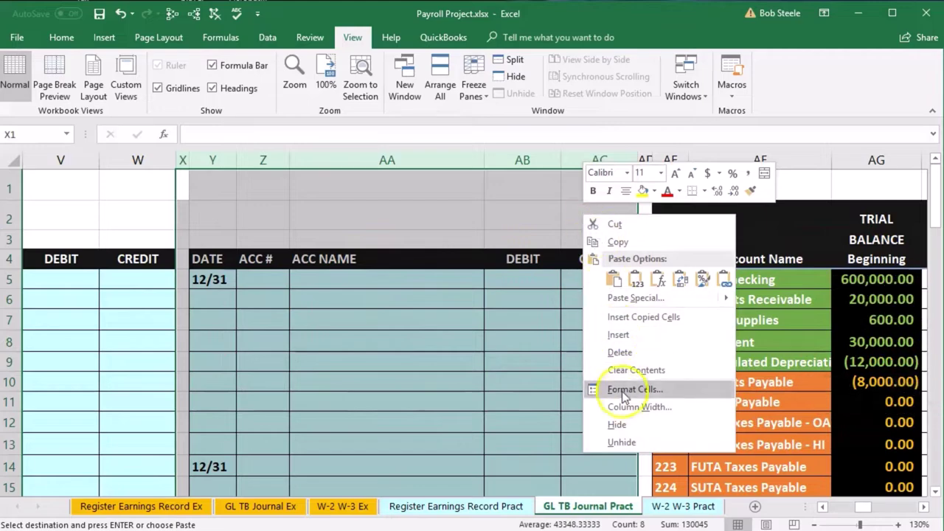
left_click(618, 425)
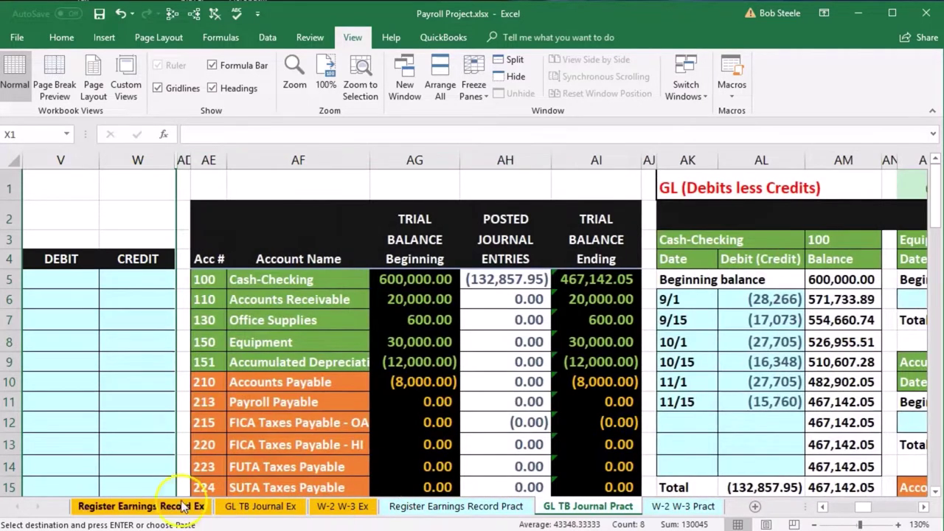
left_click(149, 448)
key("Left")
key("Left")
key("Left")
key("Left")
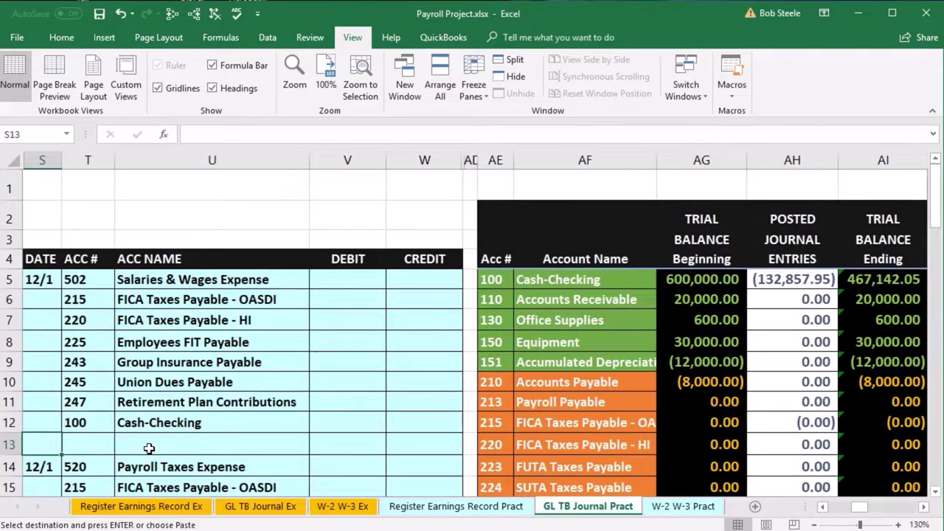
Widen date column S enough to display the full date in S20 of the December journal block.
left_click(281, 342)
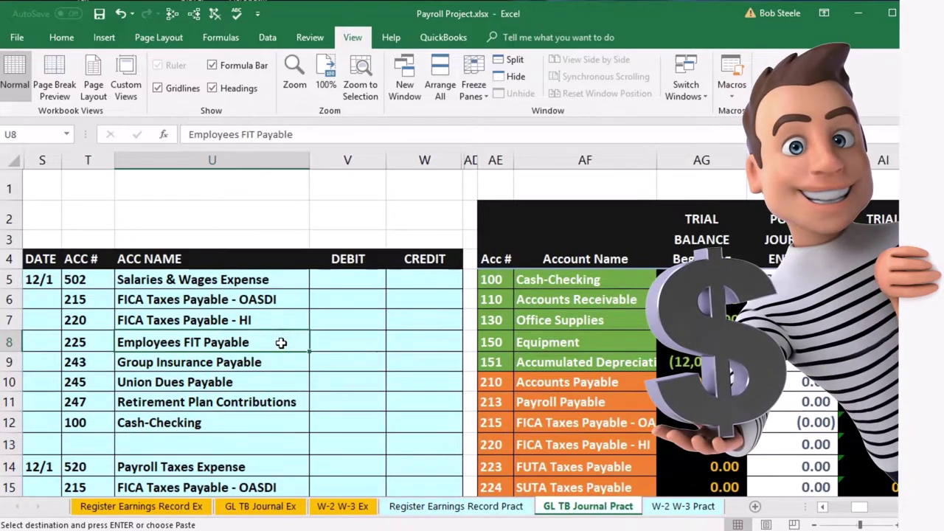
scroll(280, 352, "down", 1)
left_click(291, 401)
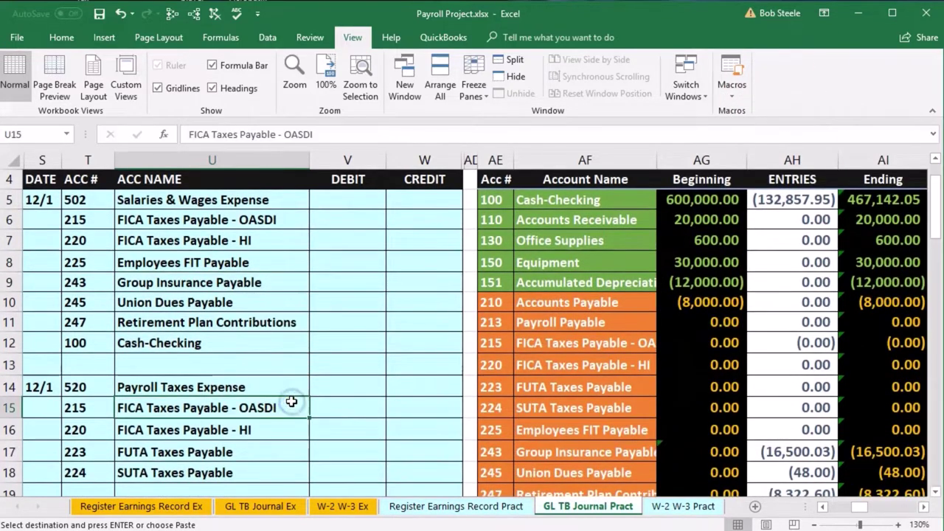
scroll(292, 401, "down", 1)
scroll(291, 401, "down", 1)
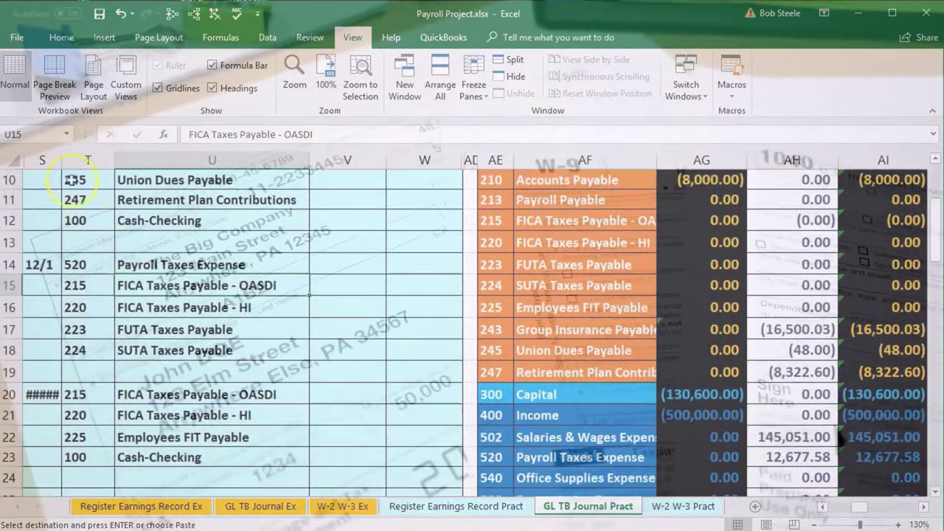
left_click_drag(65, 160, 70, 160)
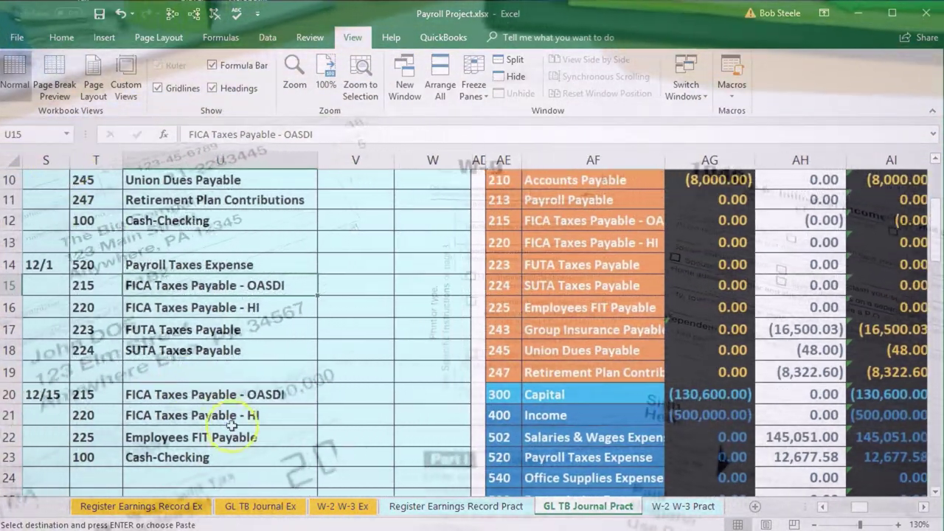
left_click(231, 430)
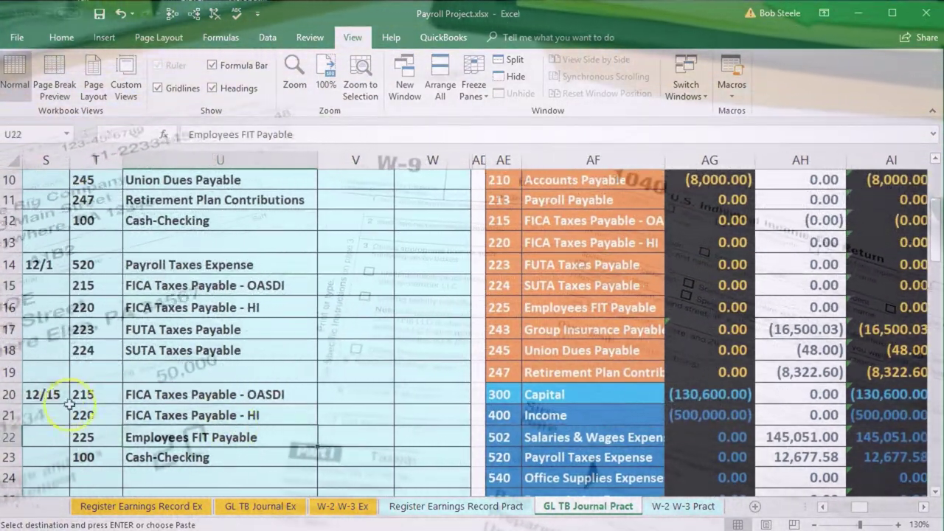
left_click(59, 397)
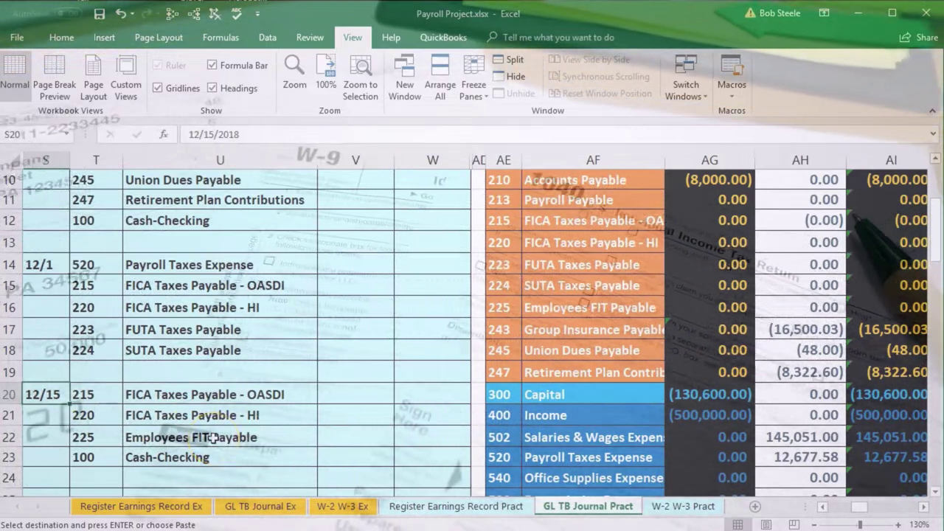
Link the Salaries & Wages Expense debit in V5 to November's total earnings, cell J30 of Register Earnings Record Pract.
scroll(213, 438, "up", 3)
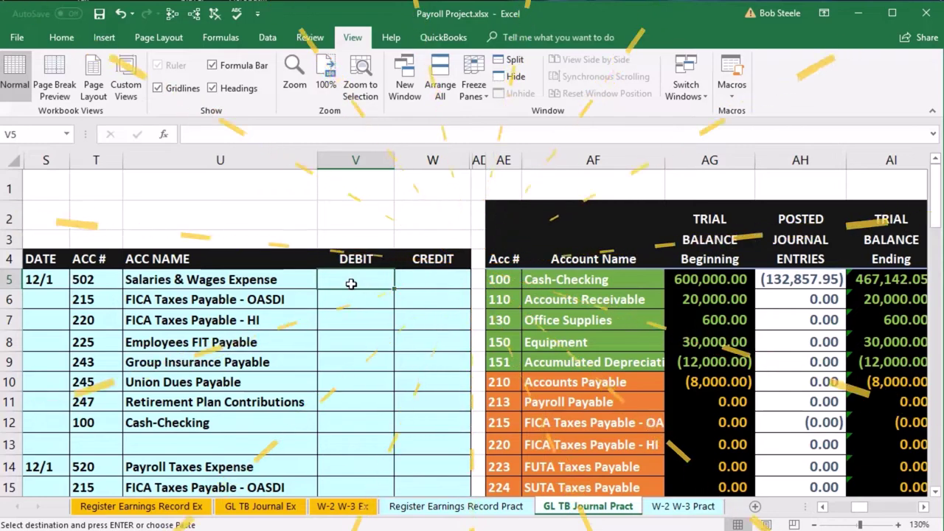
type("=")
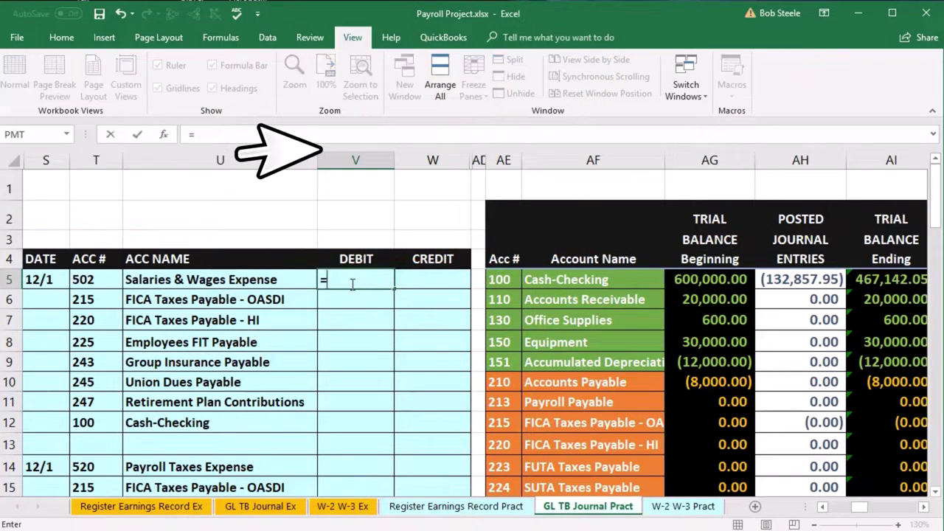
left_click(463, 507)
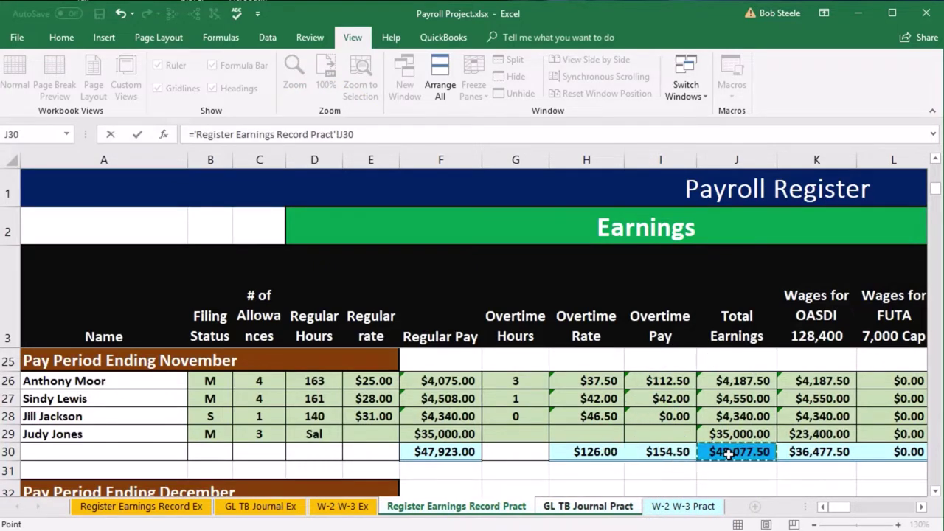
key("Return")
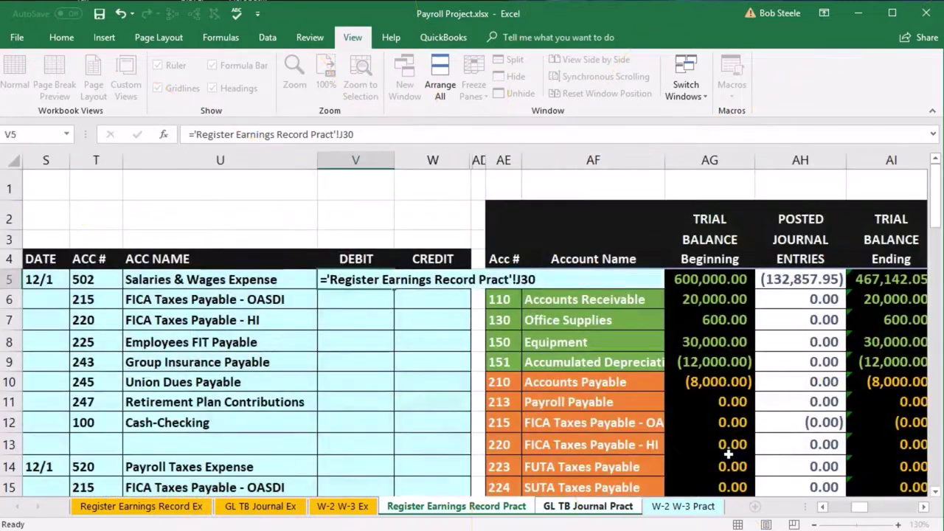
Credit FICA Taxes Payable - OASDI in W6 with the negative of November's total OASDI deduction, cell N30 of the practice register.
key("Right")
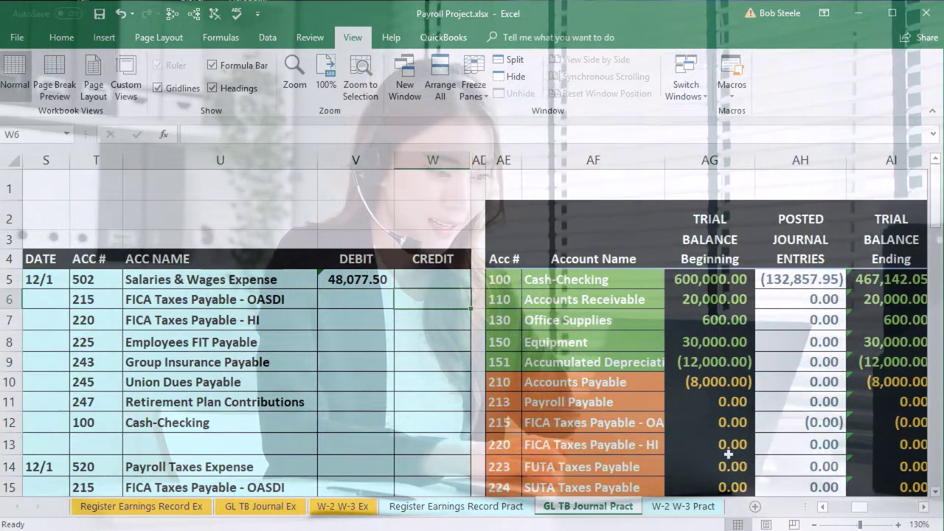
type("-")
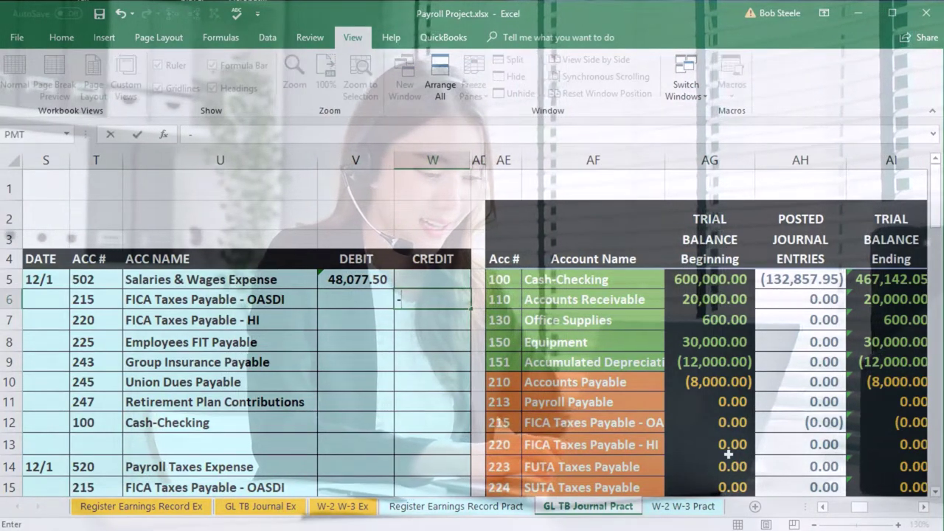
left_click(484, 509)
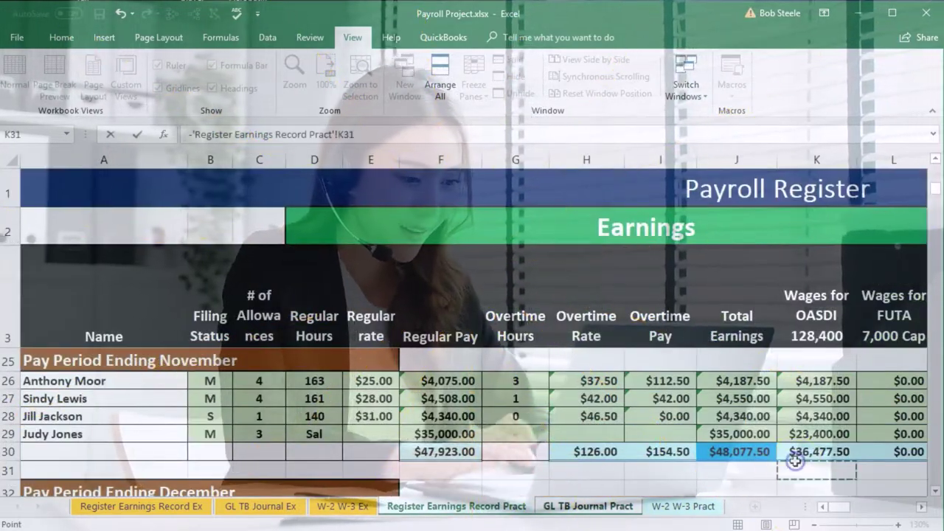
key("Right")
key("Right")
key("Right")
key("Right")
key("Right")
key("Right")
key("Right")
key("Right")
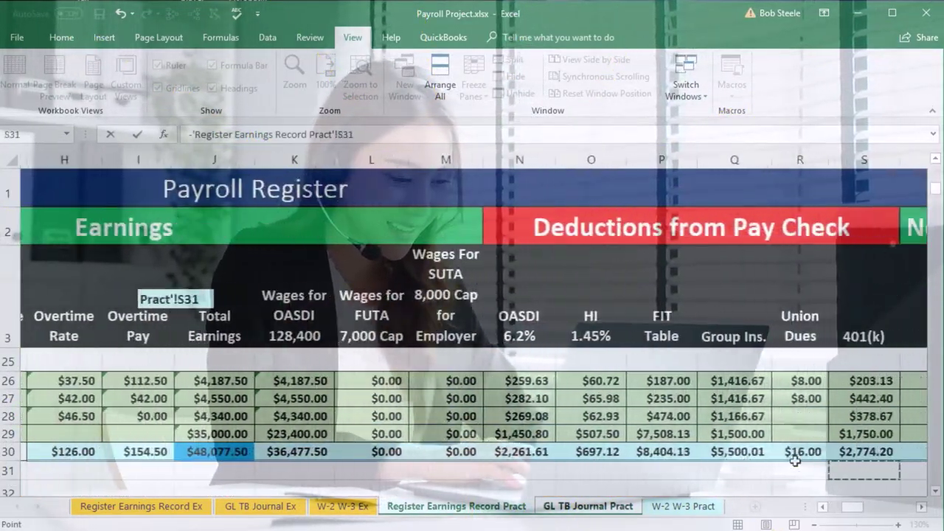
key("Right")
key("Right")
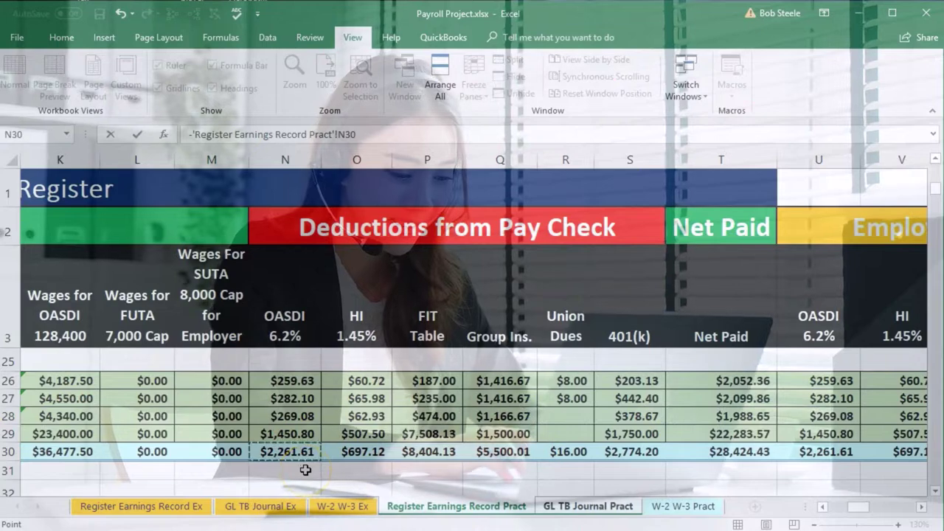
key("Return")
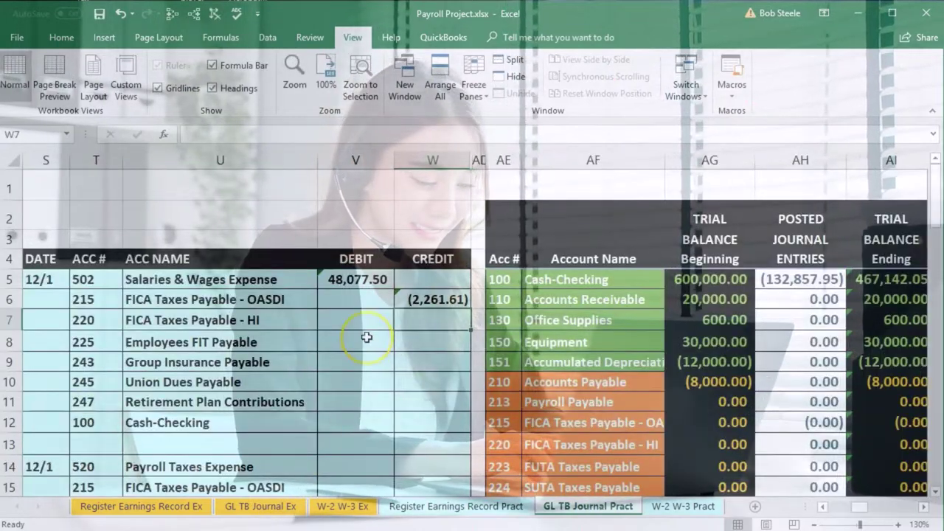
Credit FICA Taxes Payable - HI in W7 and Employees FIT Payable in W8 with the negatives of register cells O30 and P30.
type("=")
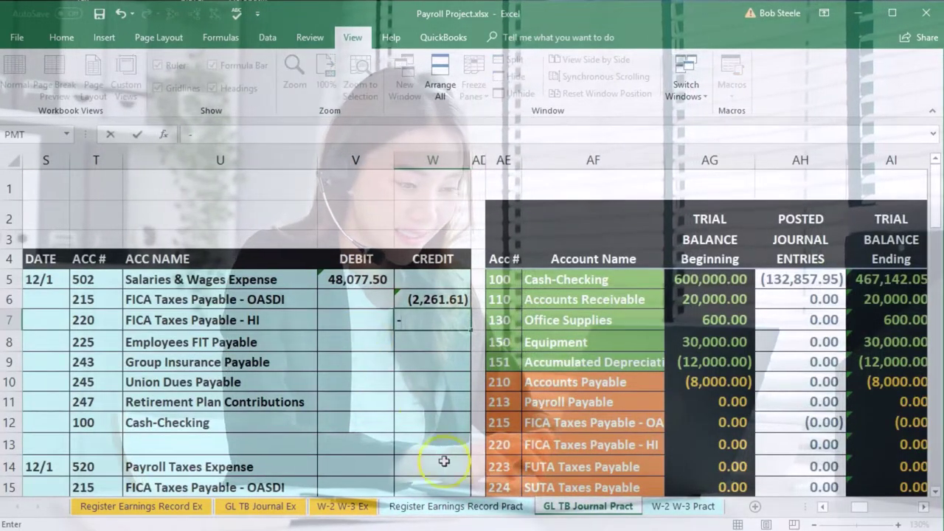
left_click(454, 506)
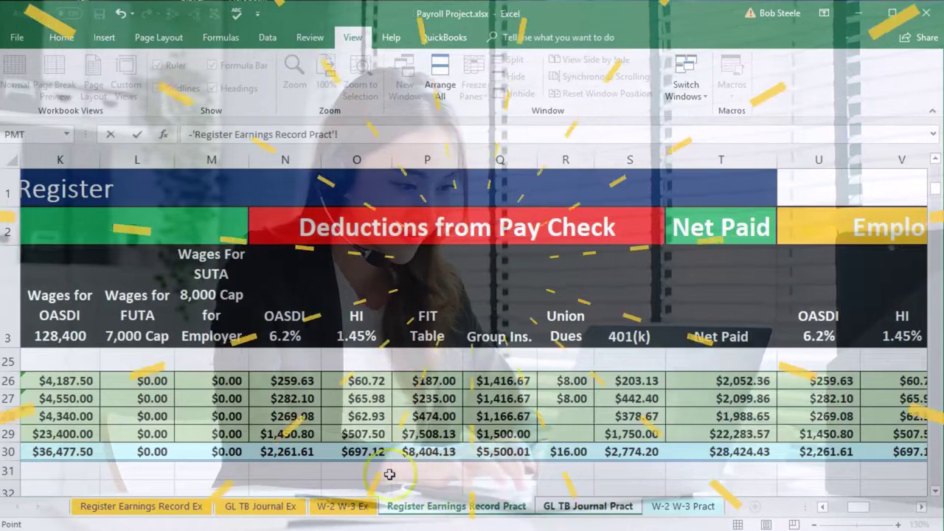
left_click(361, 451)
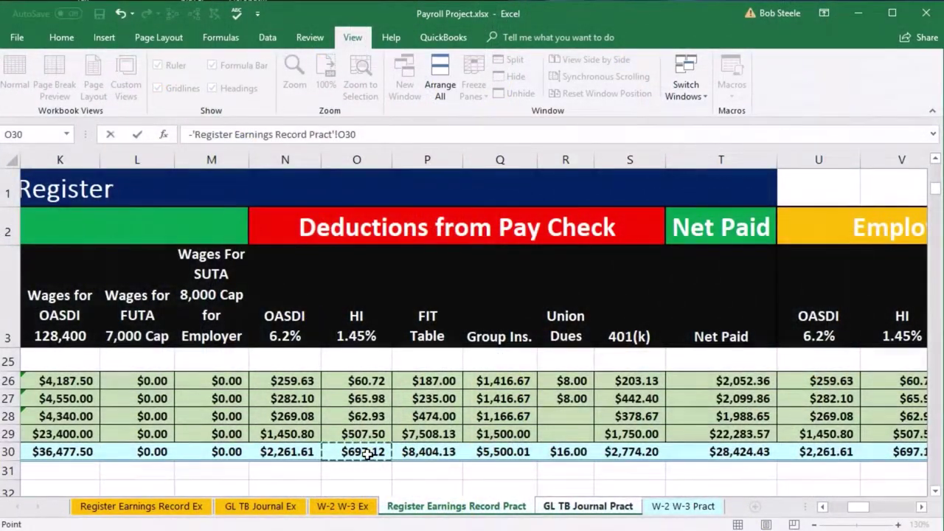
key("Return")
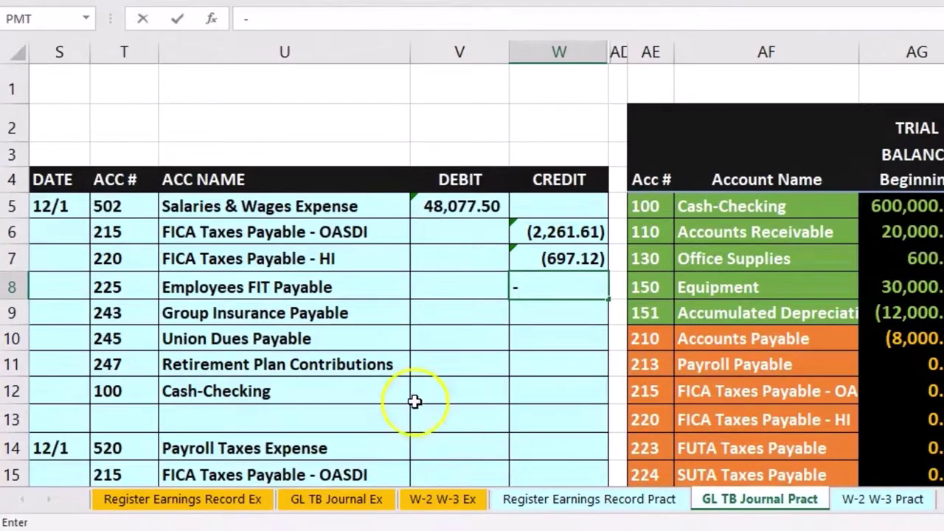
type("-")
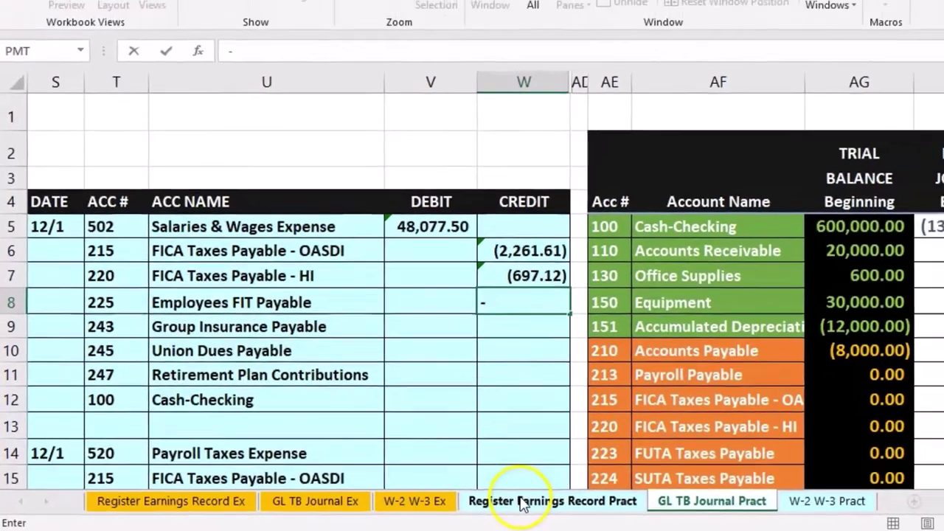
left_click(557, 500)
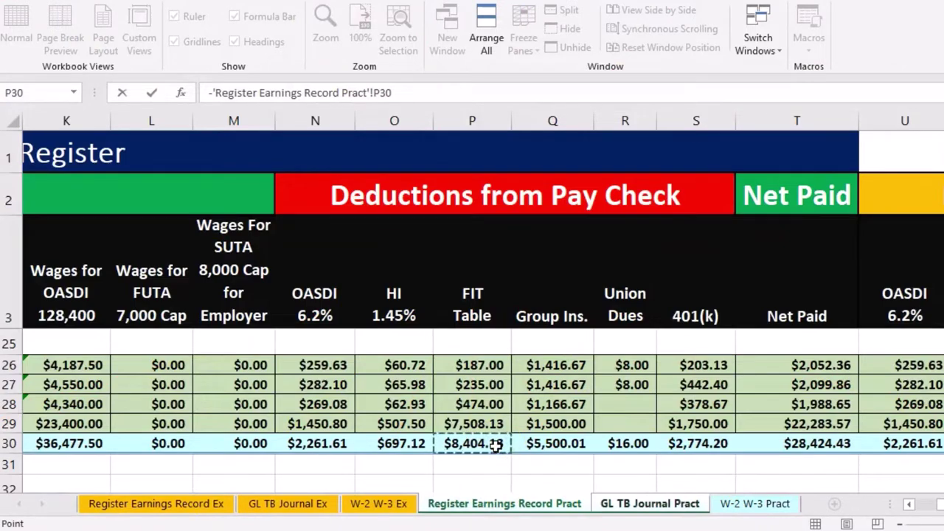
key("Return")
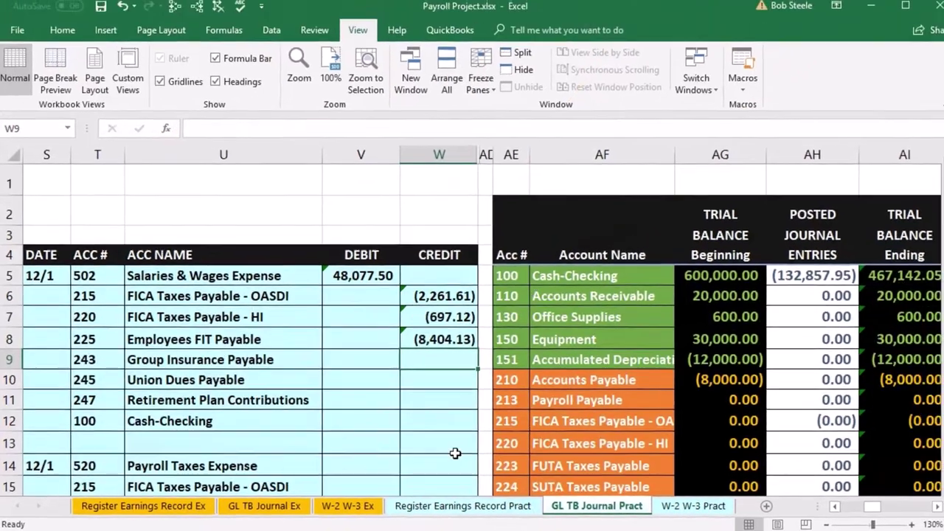
Credit Group Insurance Payable in W9 and Union Dues Payable in W10 with the negatives of register cells Q30 and R30.
type("-")
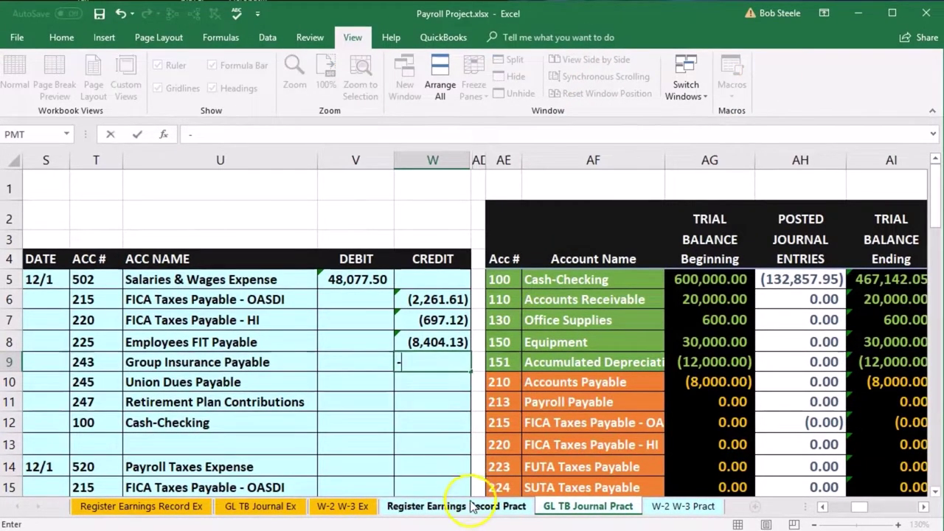
left_click(470, 506)
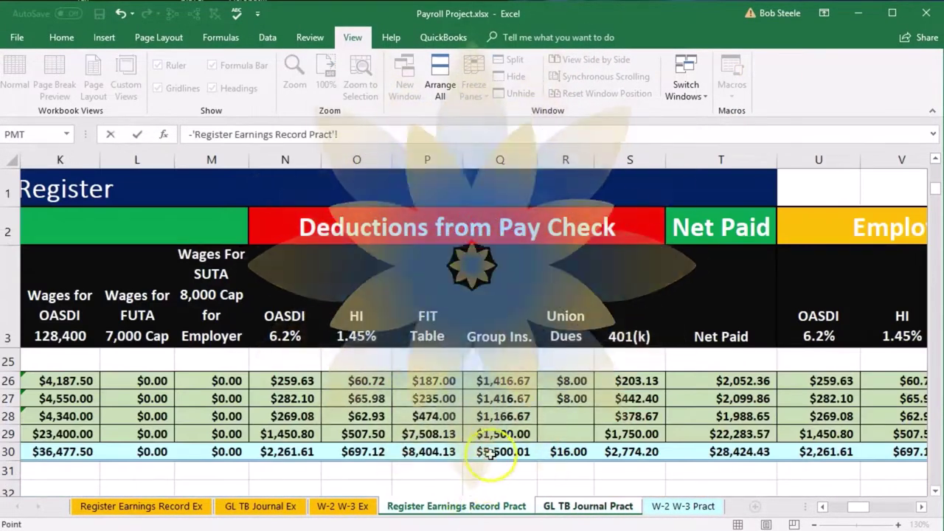
left_click(491, 452)
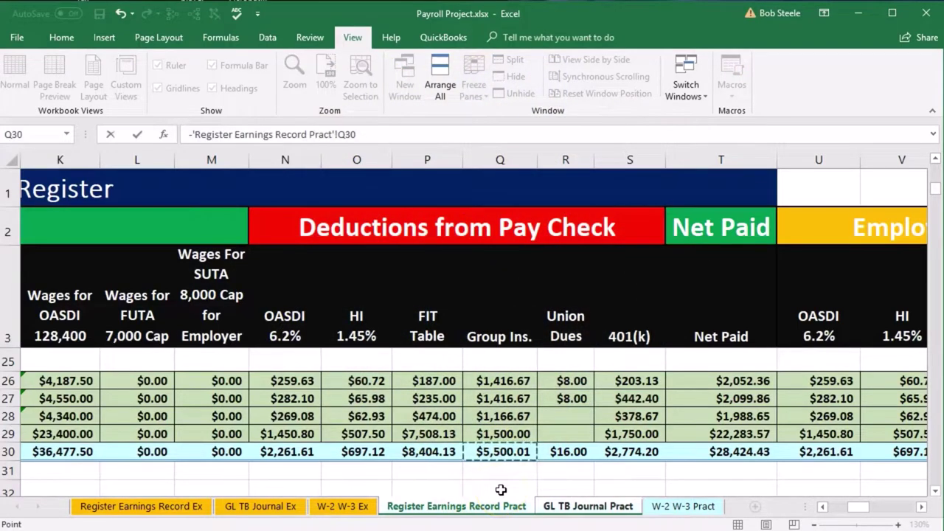
key("Return")
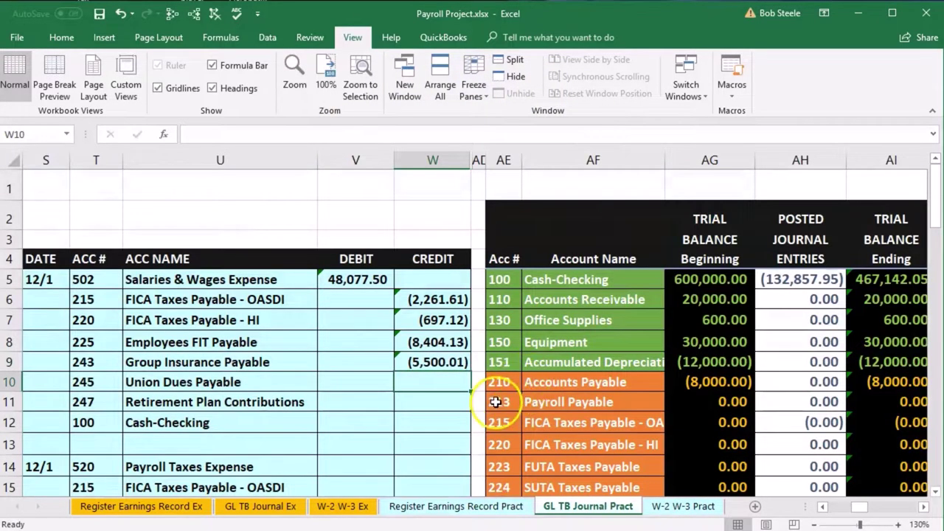
type("-")
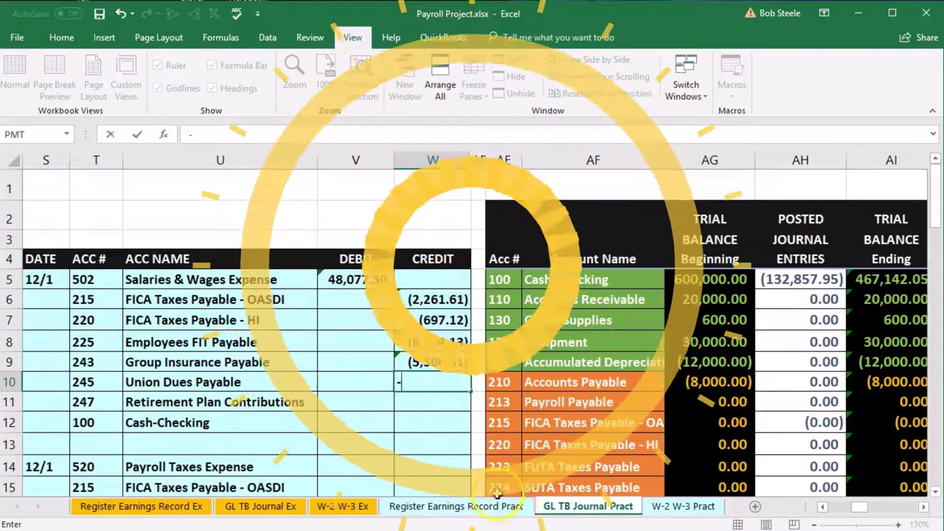
left_click(490, 505)
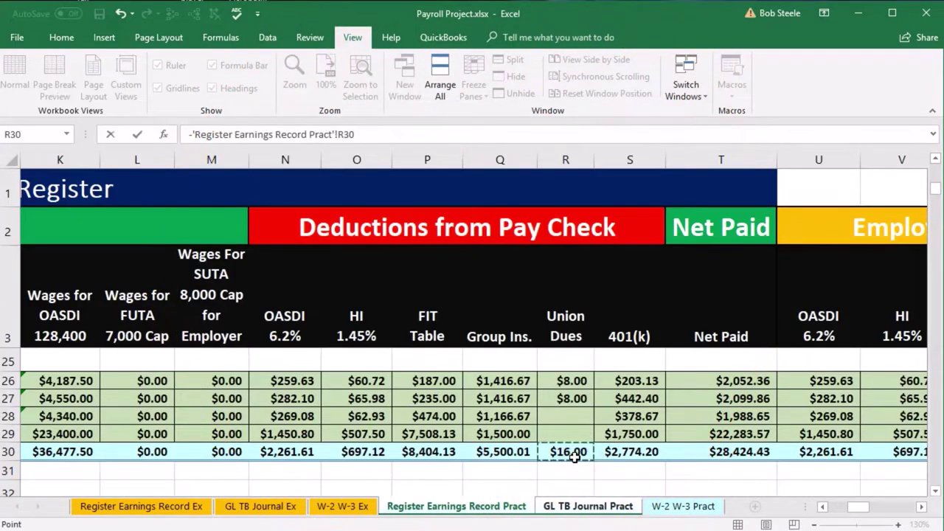
key("Return")
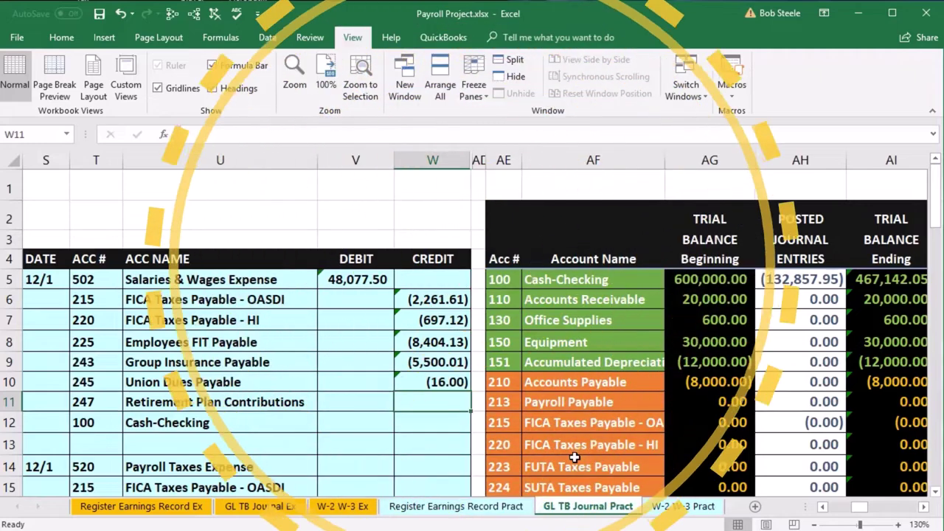
Credit Retirement Plan Contributions in W11 with the negative of November's total 401(k) deduction, cell S30 of Register Earnings Record Pract.
type("-")
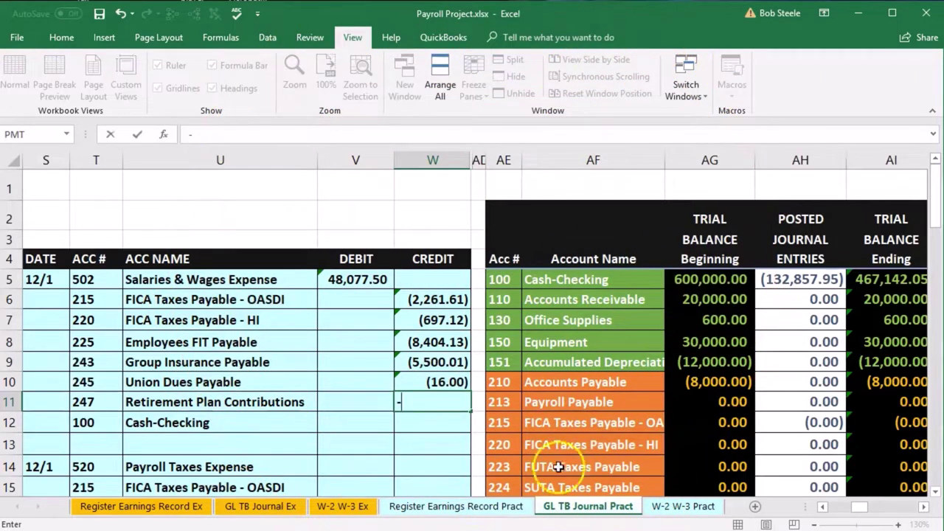
left_click(515, 507)
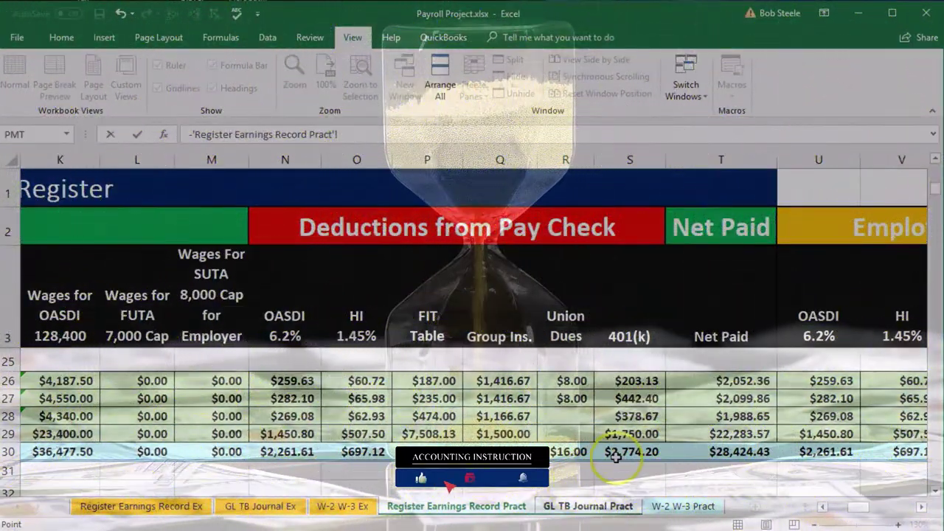
left_click(615, 453)
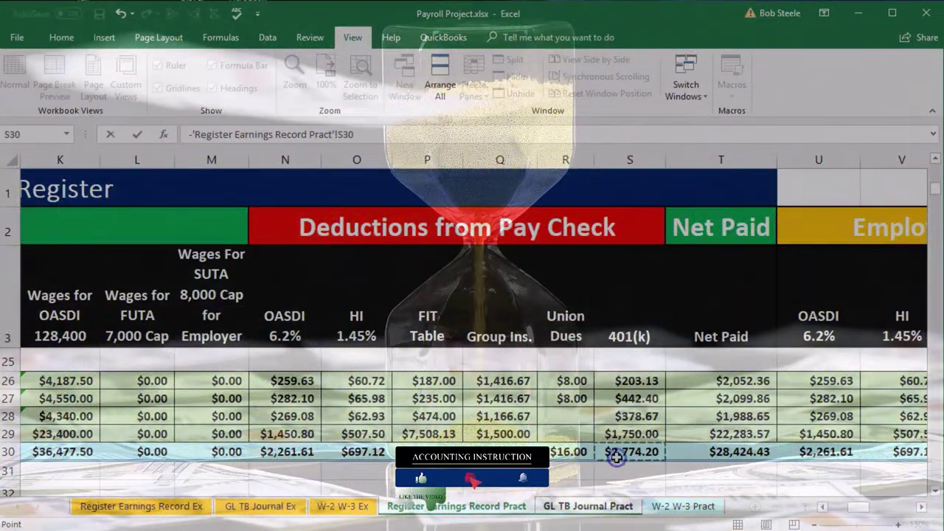
key("Return")
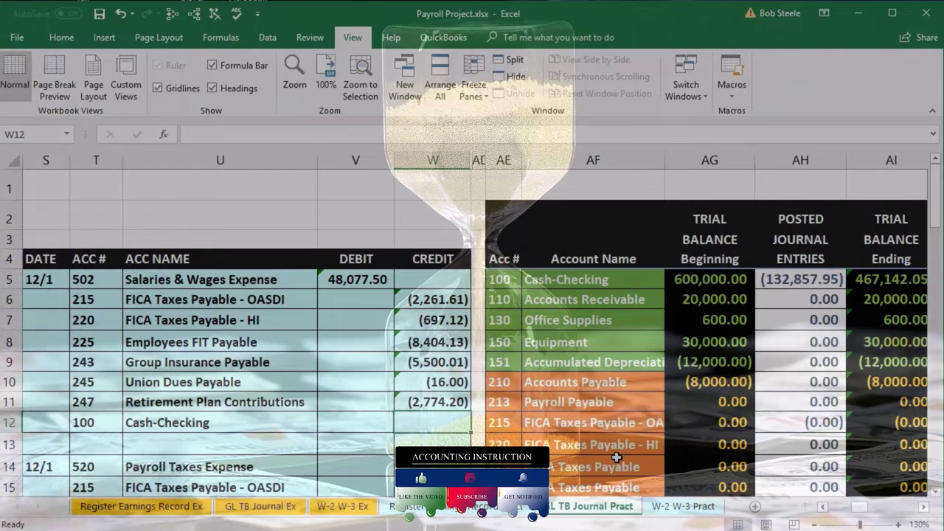
Check November's net paid total in the practice register and credit Cash-Checking in W12 of GL TB Journal Pract with =-SUM(V5:W11).
left_click(517, 509)
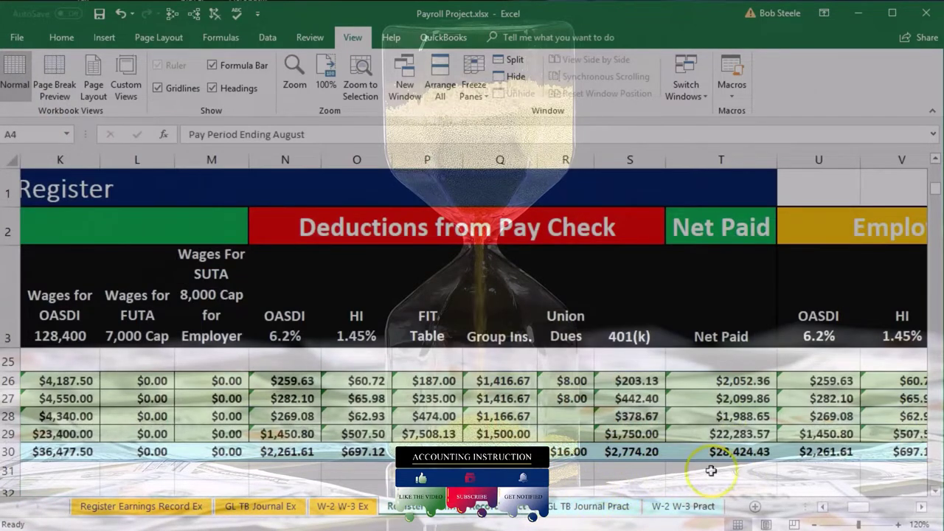
left_click(596, 507)
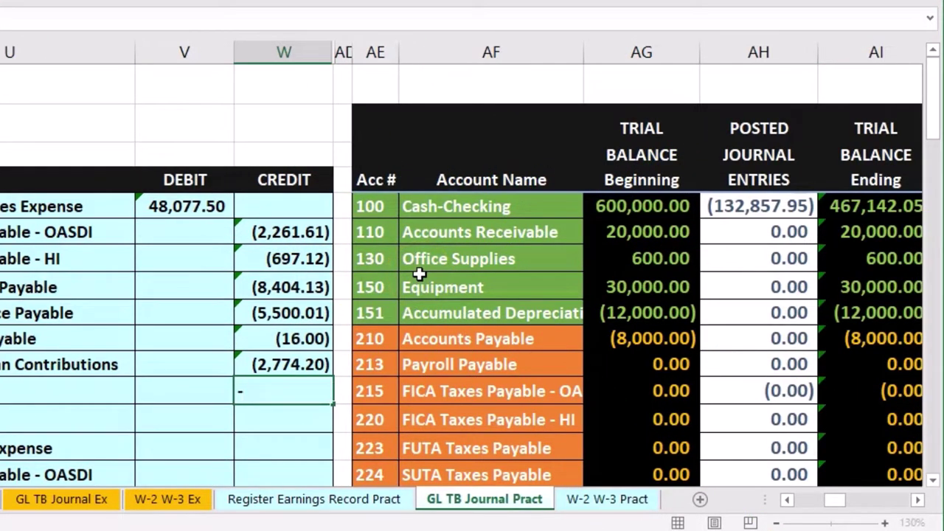
type("sum")
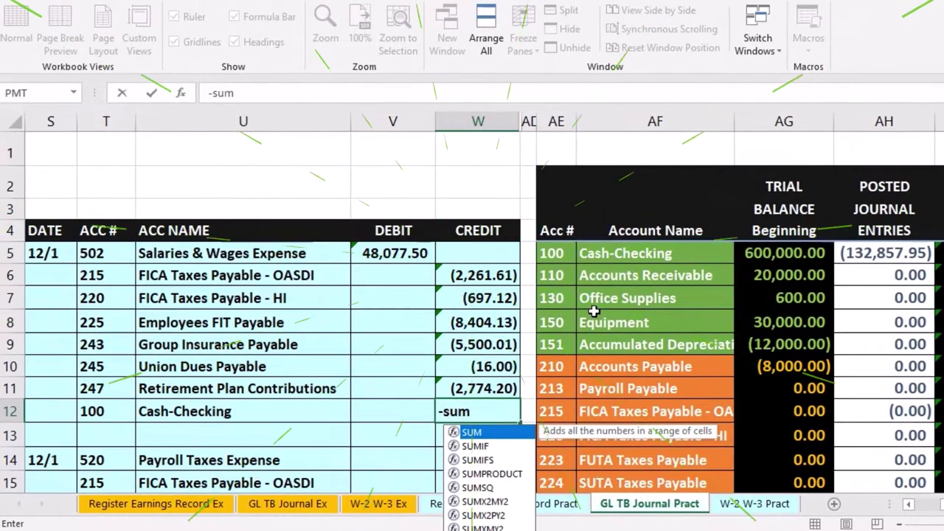
double_click(483, 435)
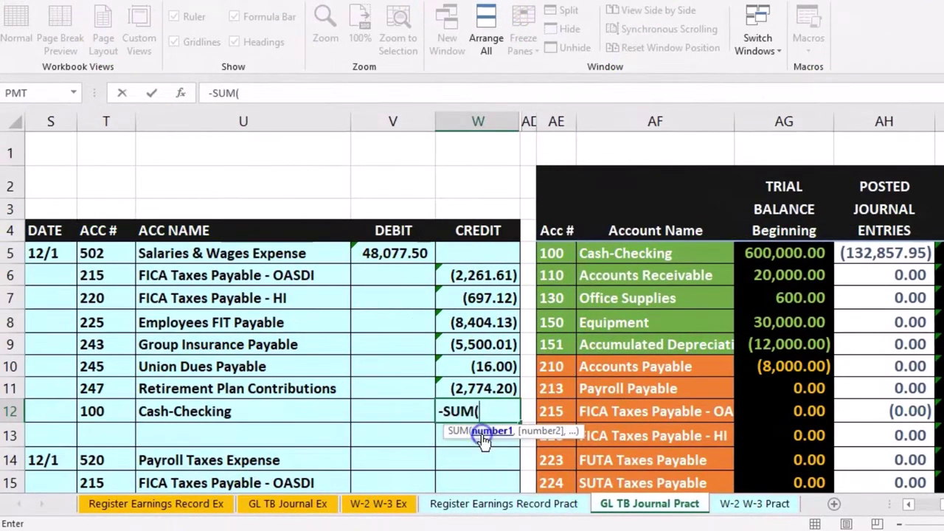
left_click_drag(398, 259, 468, 387)
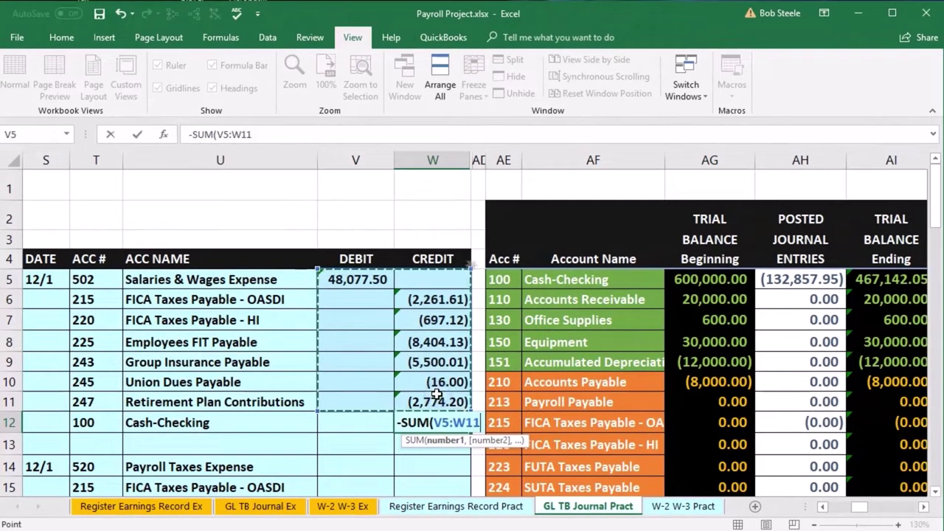
key("Return")
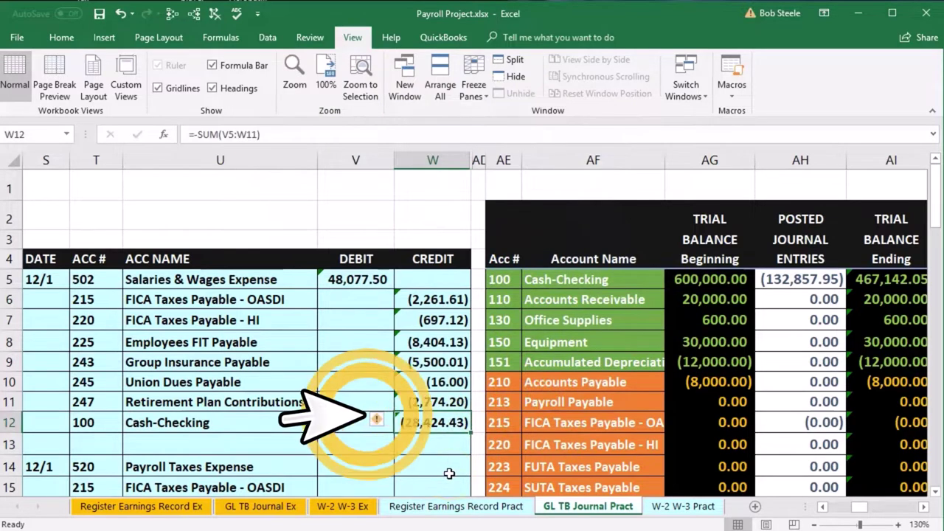
Compare the Cash-Checking credit with the register's net paid total in T30 and check that journal range V5:W12 sums to zero.
left_click(463, 507)
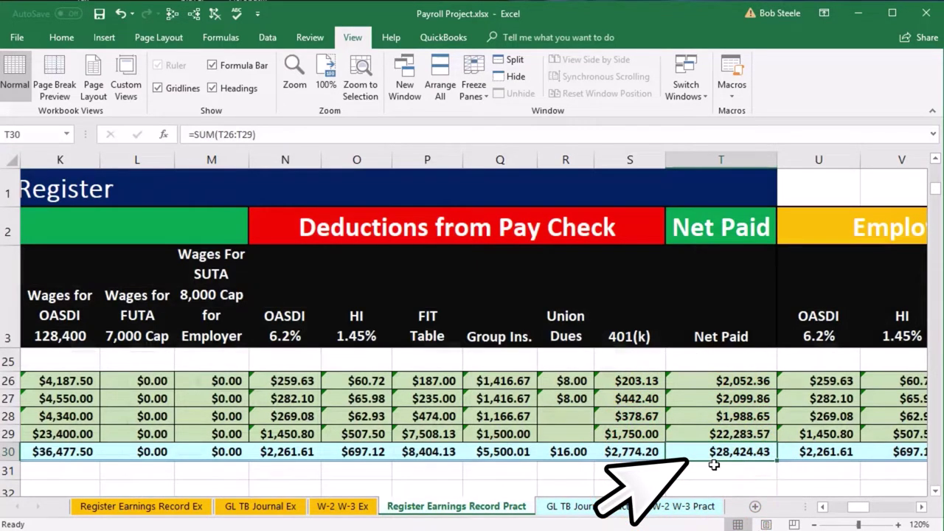
left_click(622, 508)
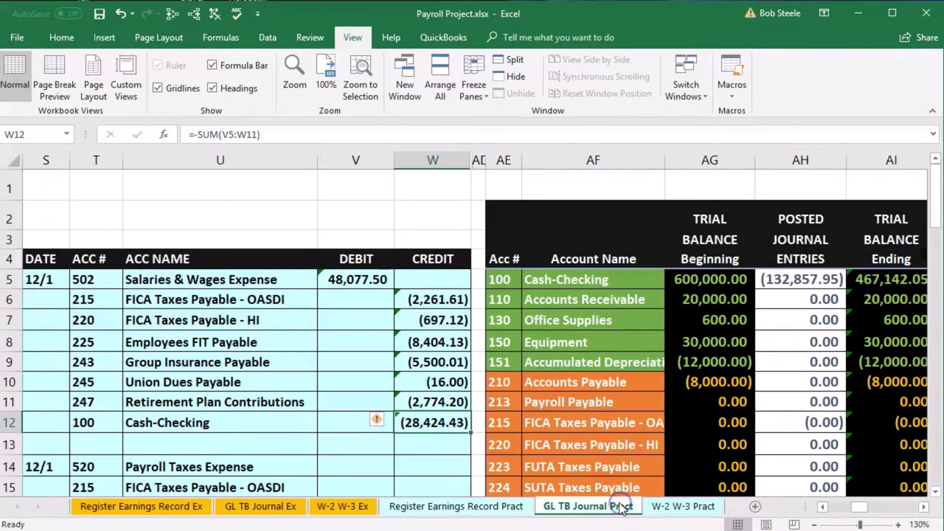
left_click_drag(355, 286, 420, 404)
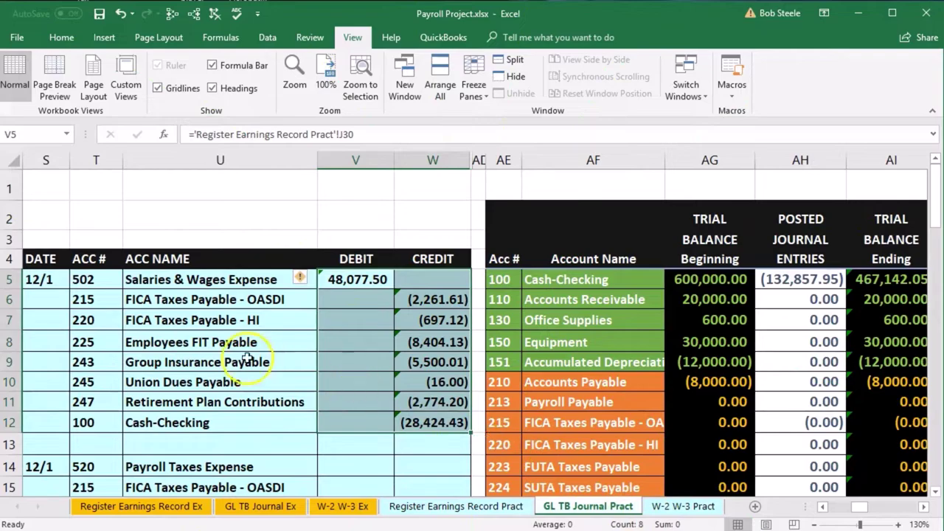
Find the Salaries & Wages Expense (502) general ledger account and enter the posting date 12/1 in BM21.
left_click_drag(98, 281, 140, 282)
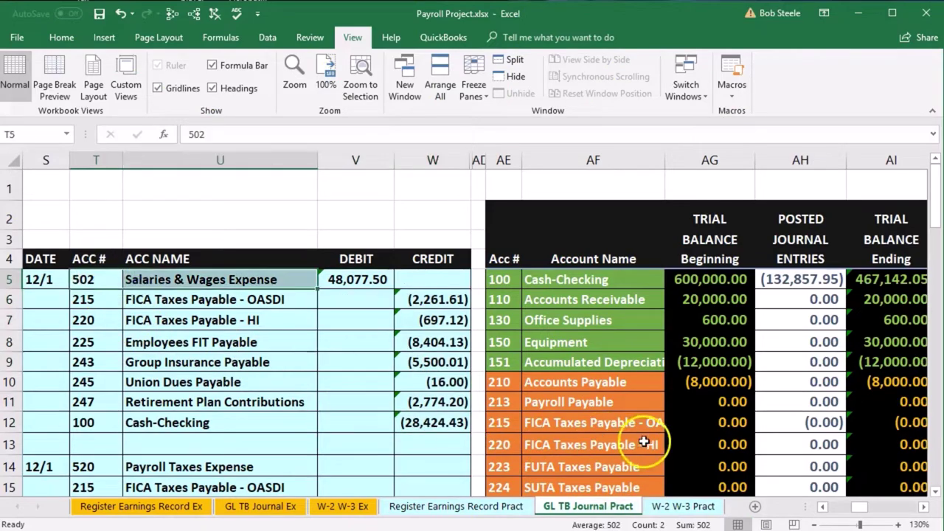
scroll(644, 441, "down", 4)
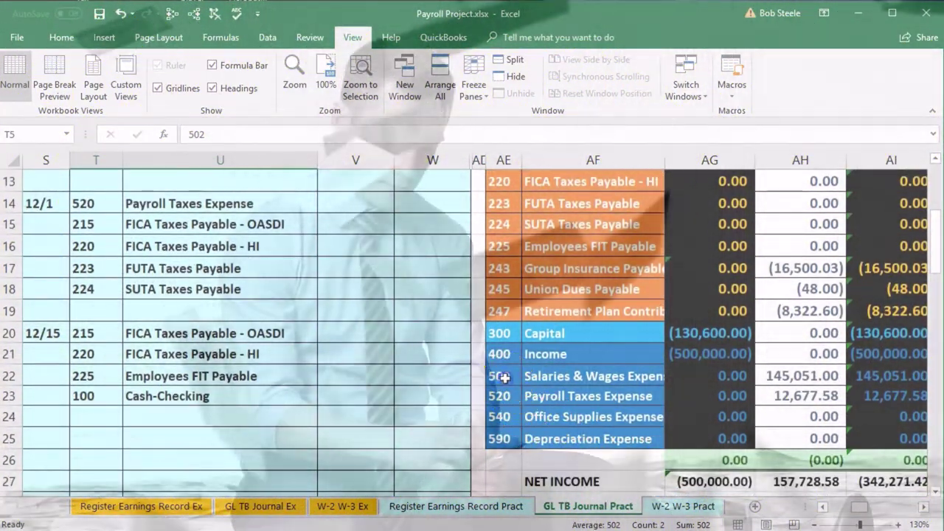
left_click_drag(502, 376, 560, 370)
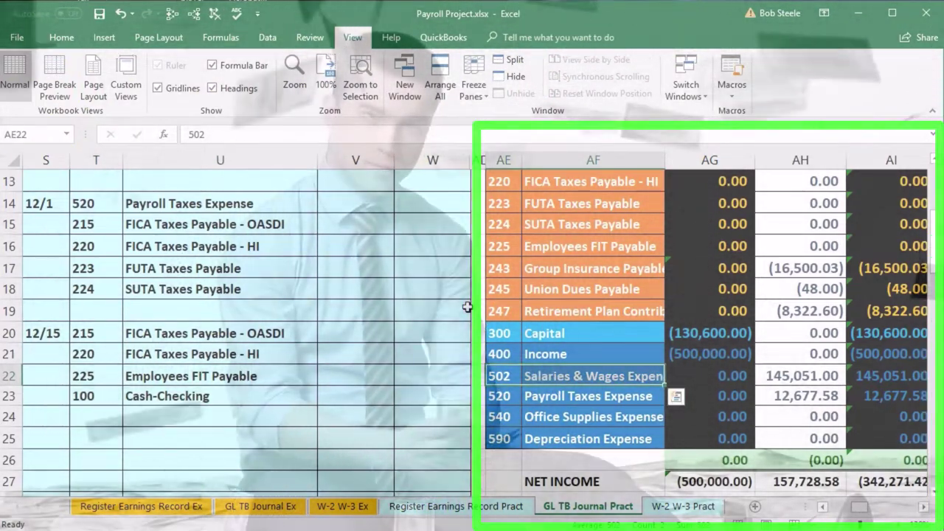
key("Right")
key("Right")
key("Right")
key("Right")
key("Right")
key("Right")
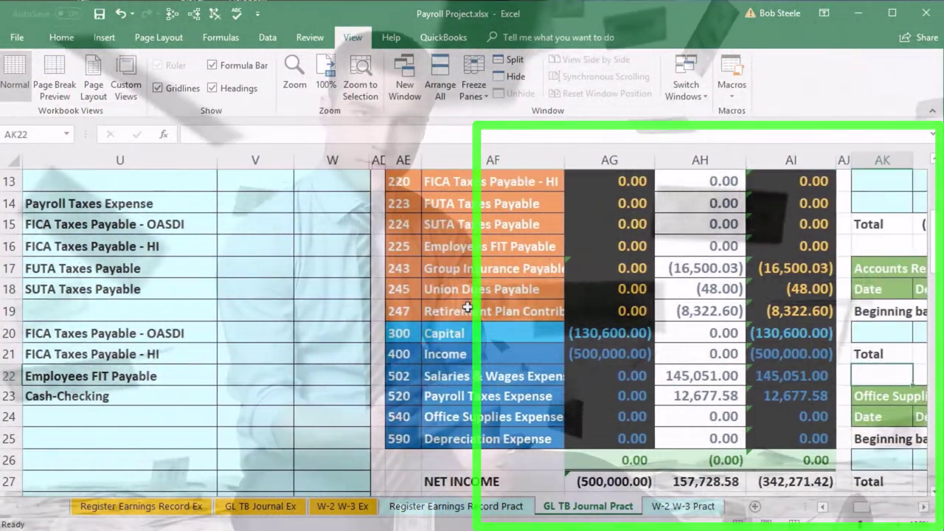
key("Right")
key("Right")
key("Right")
key("Right")
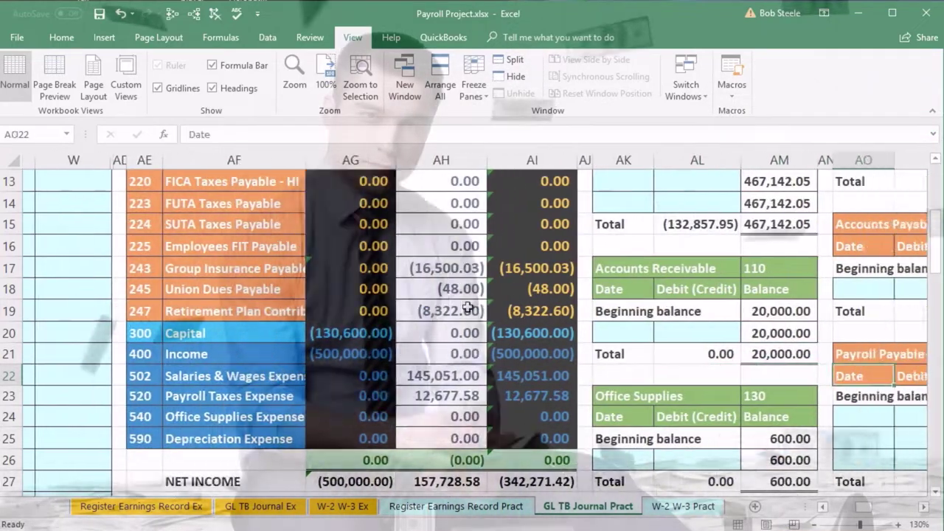
key("Right")
key("Right")
key("Right")
key("Right")
key("Right")
key("Right")
key("Right")
key("Right")
key("Right")
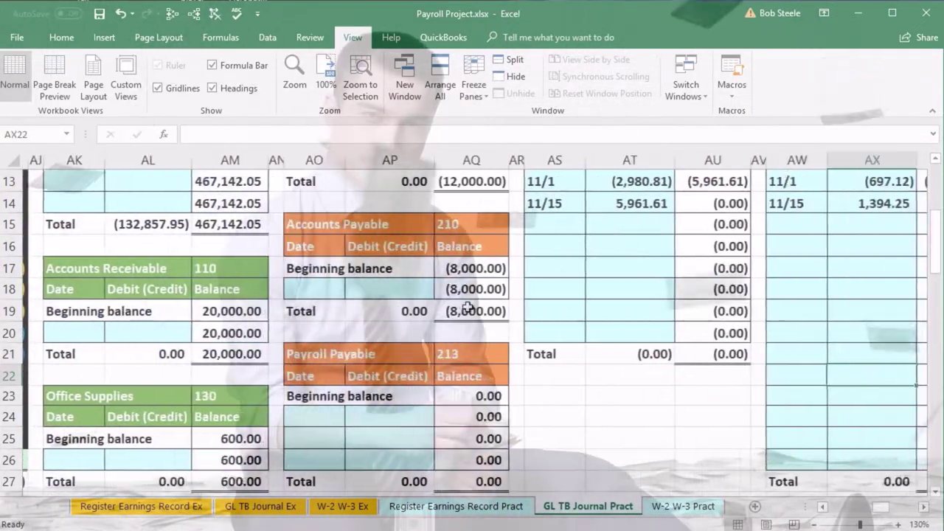
key("Right")
key("Right")
key("Right")
key("Right")
key("Right")
key("Right")
key("Right")
key("Right")
key("Right")
key("Right")
key("Right")
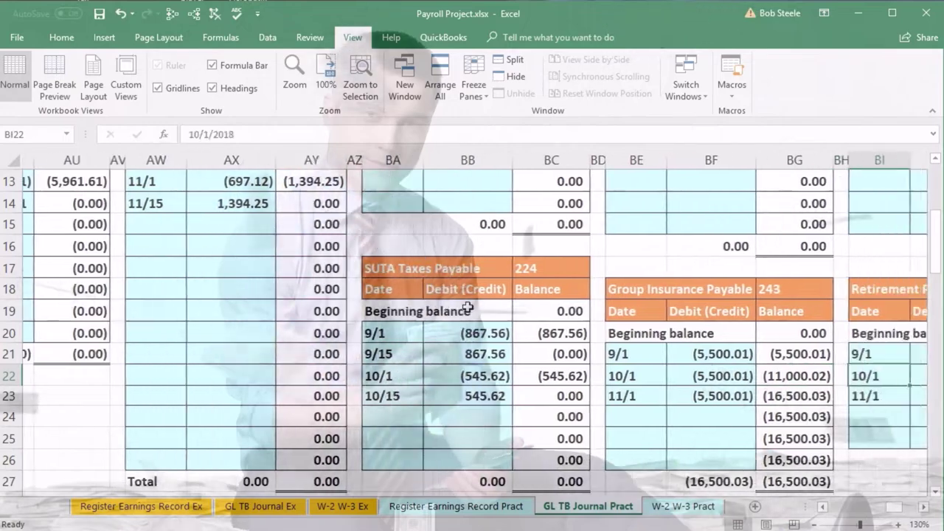
key("Right")
key("Right")
key("Right")
key("Right")
key("Right")
key("Right")
key("Right")
key("Right")
key("Right")
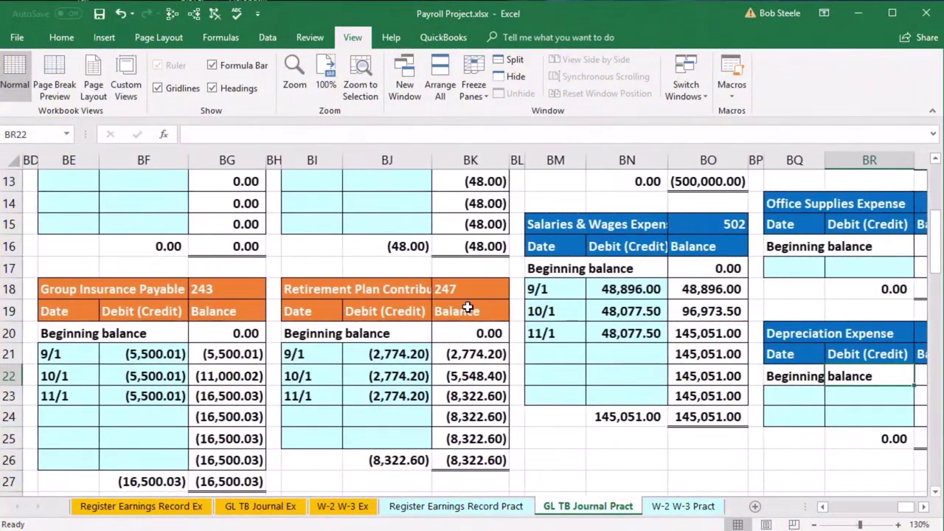
key("Up")
key("Up")
key("Up")
key("Up")
key("Left")
key("Left")
key("Left")
key("Left")
key("Left")
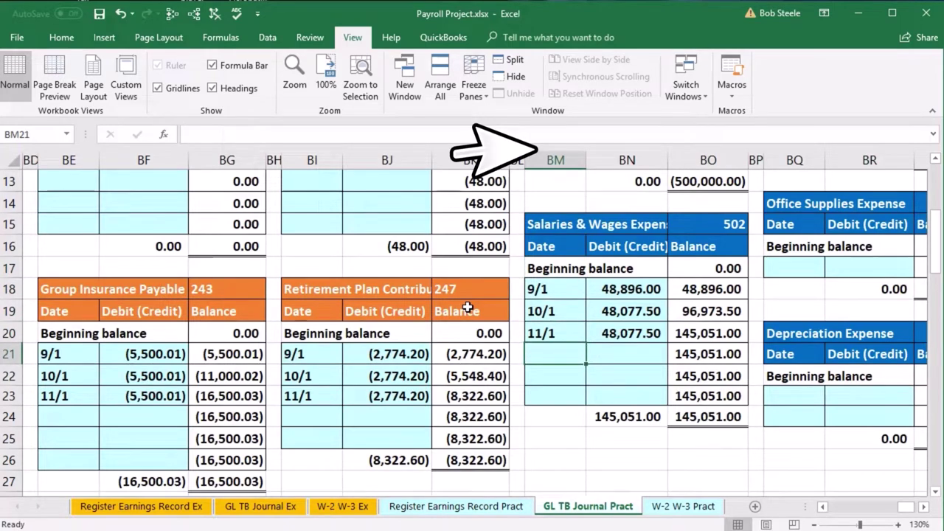
type("12/1")
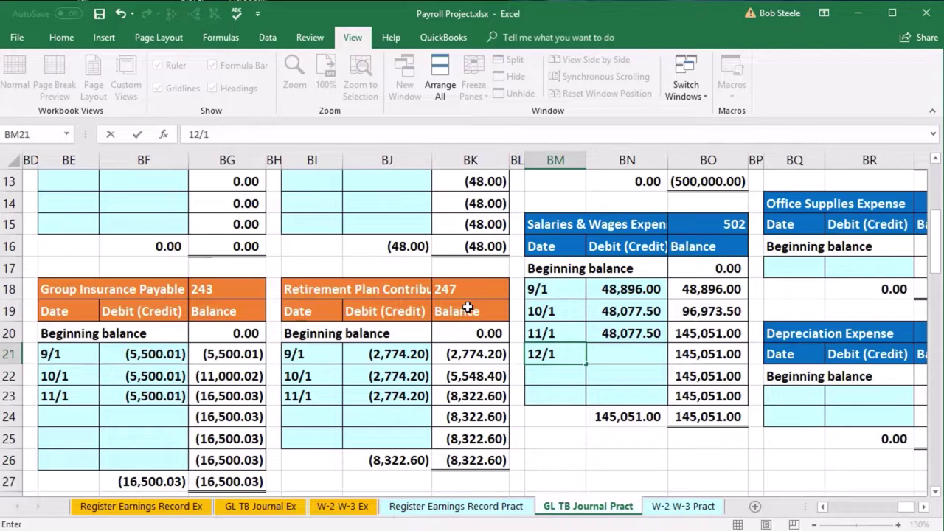
key("Tab")
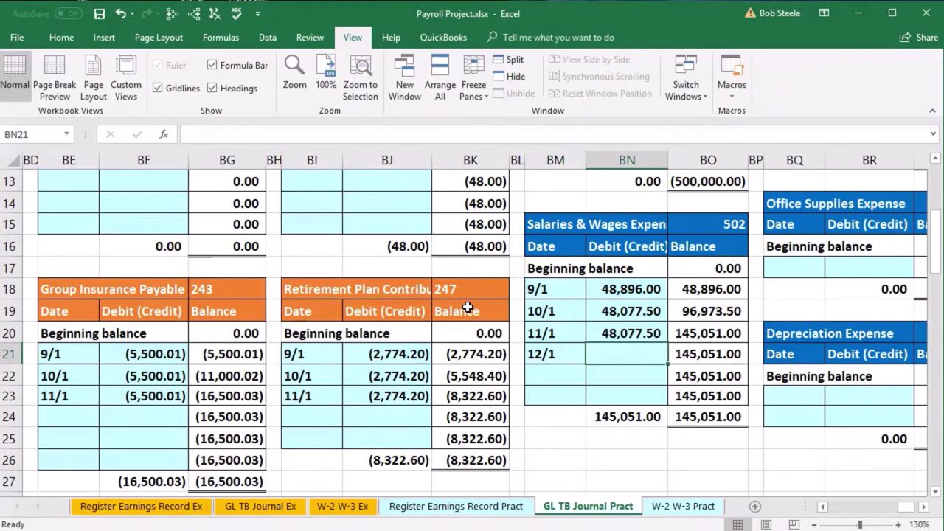
Post the 12/1 amount to the Salaries & Wages Expense ledger by linking BN21 to the journal debit in V5.
type("=")
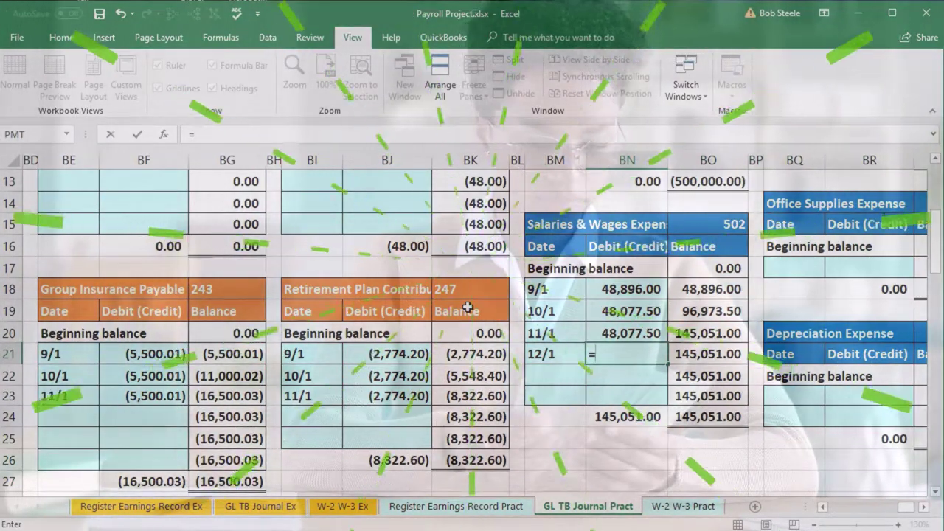
key("Left")
key("Left")
key("Left")
key("Left")
key("Left")
key("Left")
key("Left")
key("Left")
key("Left")
key("Left")
key("Left")
key("Left")
key("Left")
key("Left")
key("Left")
key("Left")
key("Left")
key("Left")
key("Left")
key("Left")
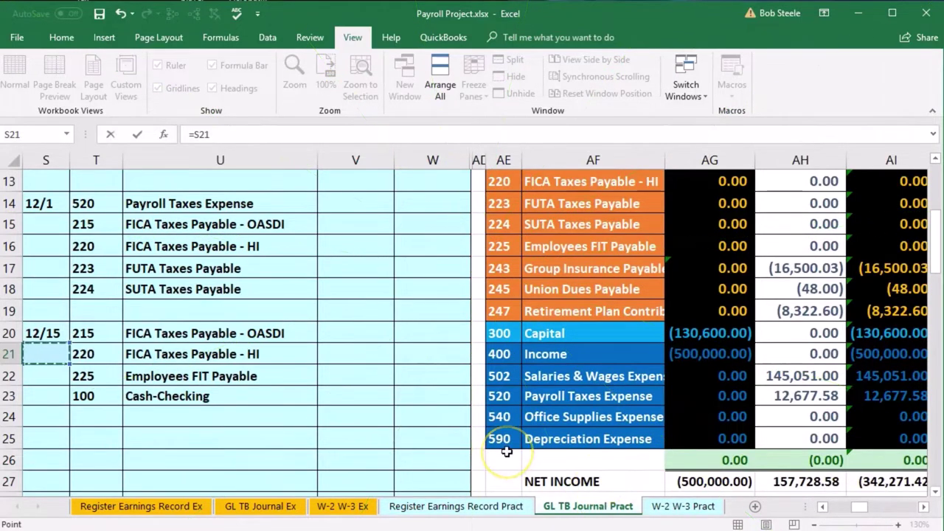
key("Up")
key("Up")
key("Up")
key("Up")
key("Up")
key("Up")
key("Up")
key("Up")
key("Up")
key("Up")
key("Up")
key("Up")
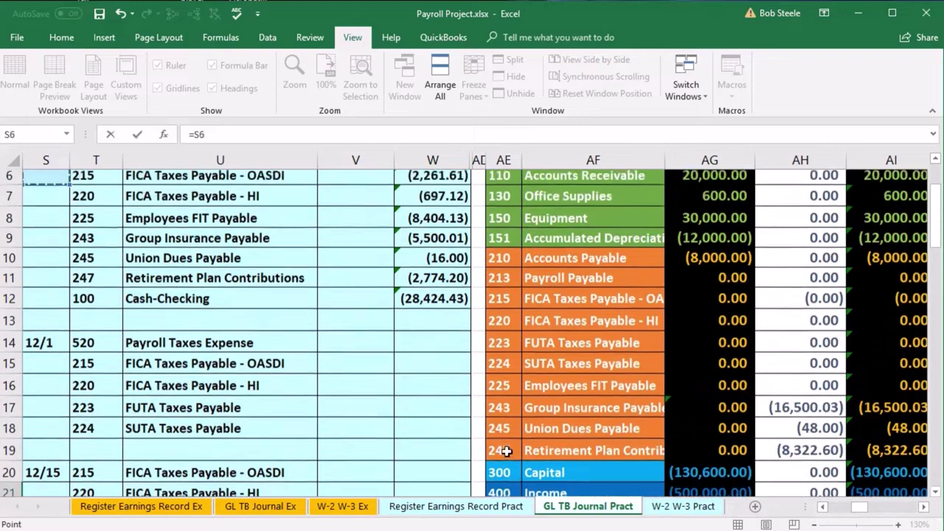
key("Down")
key("Right")
key("Right")
key("Right")
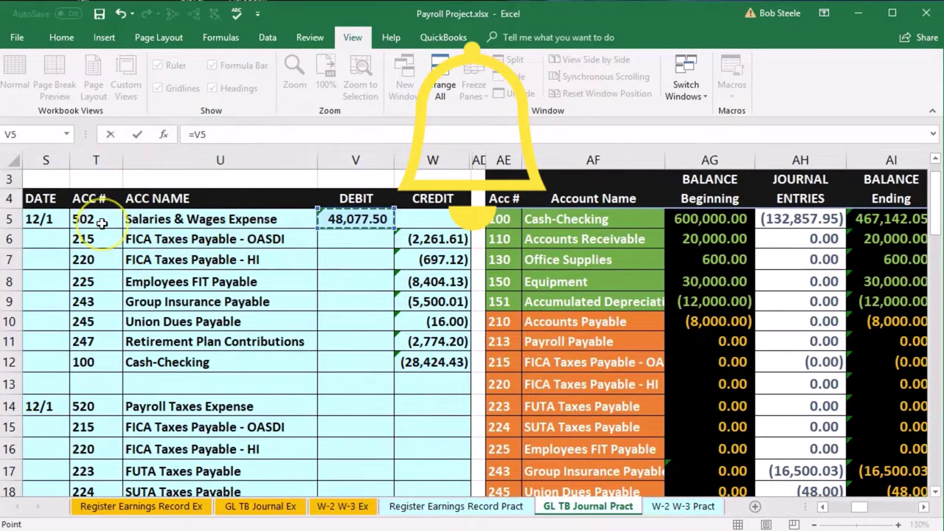
key("Return")
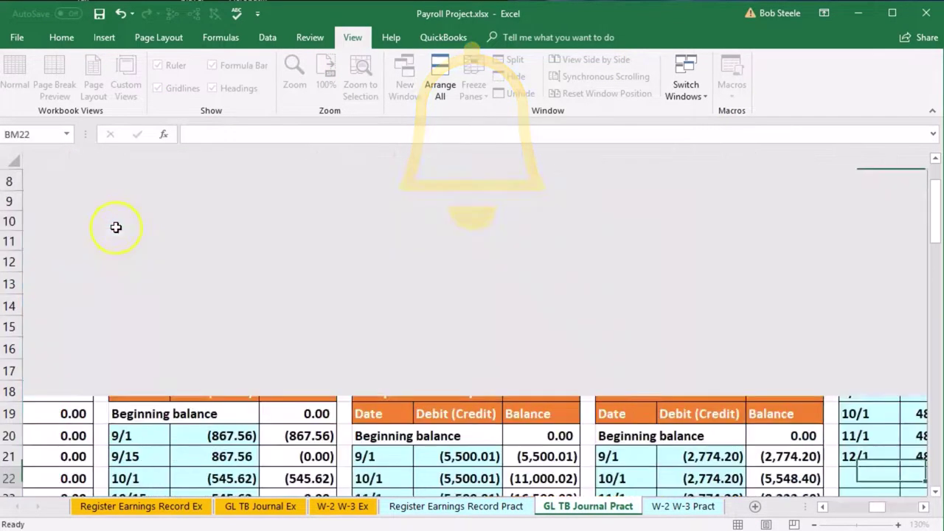
Review the Salaries & Wages Expense ledger balance in BO21 and the ending trial balance down to net income in AI27.
key("Right")
key("Right")
key("Right")
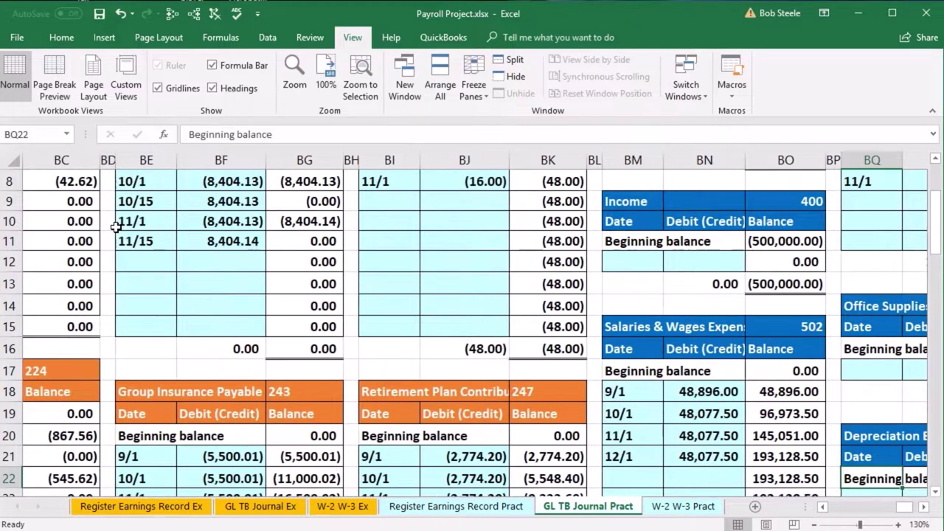
key("Down")
key("Left")
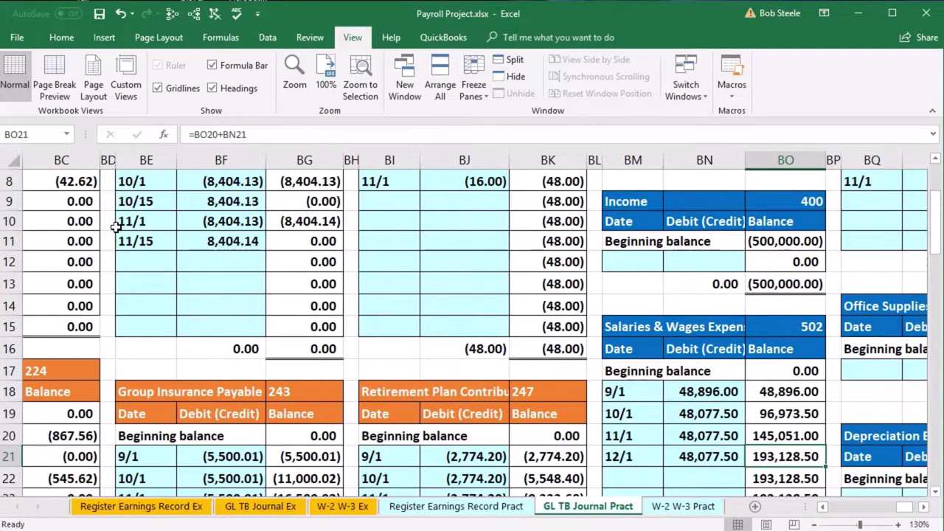
key("Left")
key("Left")
key("Left")
key("Left")
key("Left")
key("Left")
key("Left")
key("Left")
key("Left")
key("Left")
key("Left")
key("Left")
key("Left")
key("Left")
key("Left")
key("Left")
key("Left")
key("Left")
key("Left")
key("Left")
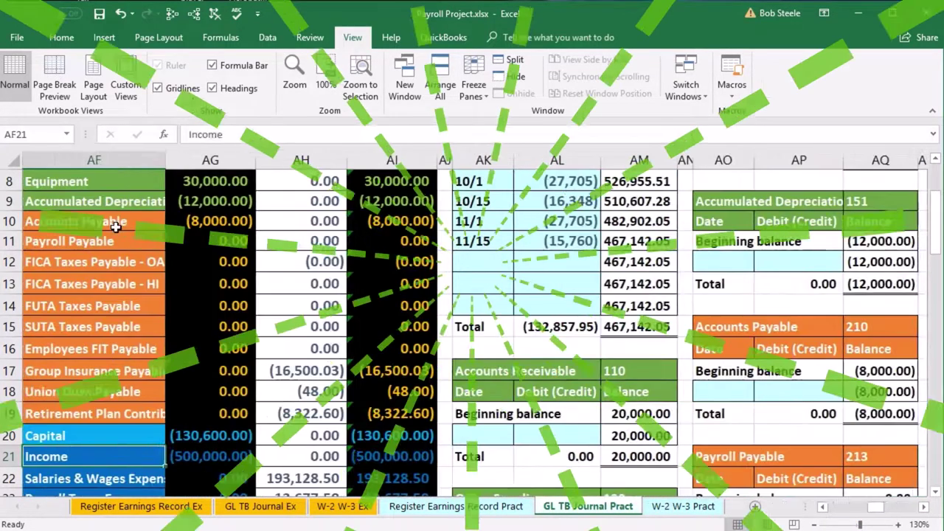
key("Left")
key("Left")
key("Left")
key("Left")
key("Left")
key("Left")
key("Left")
key("Left")
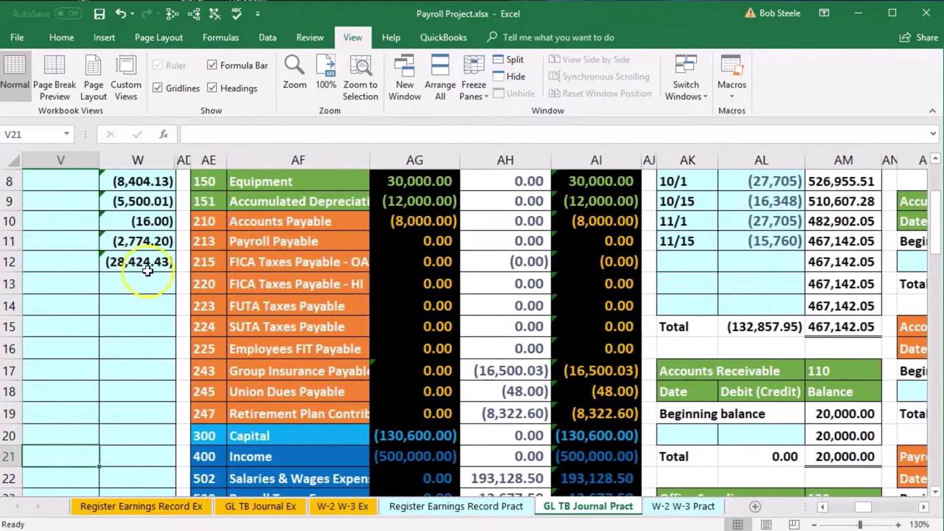
scroll(184, 310, "down", 2)
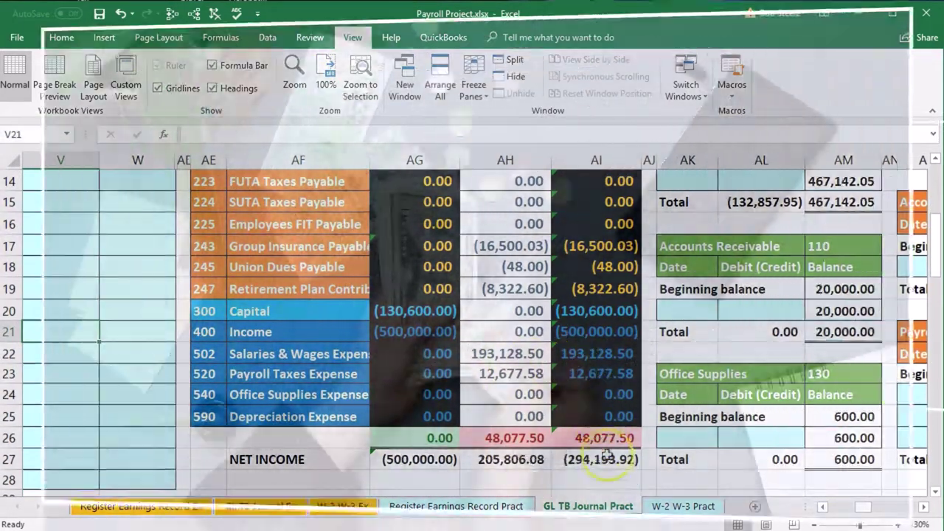
left_click(605, 459)
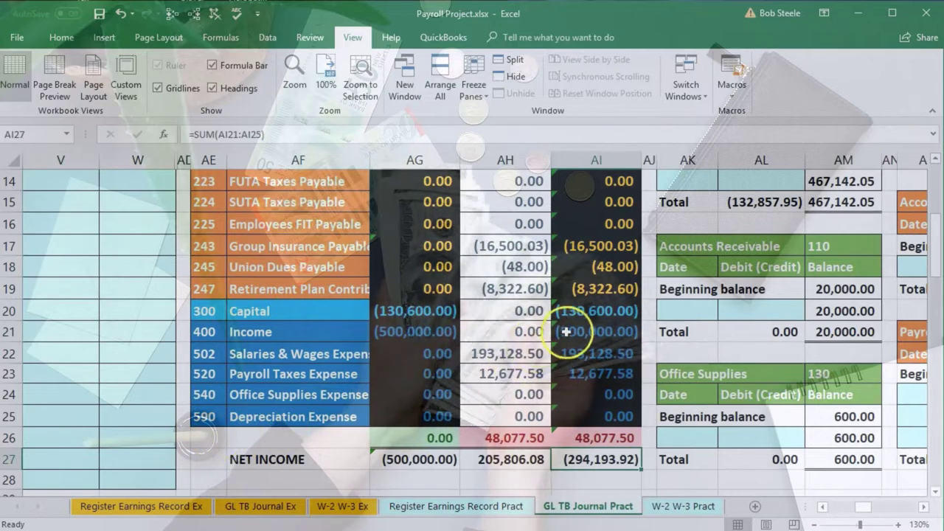
Review the beginning income in AG21 and the net income formulas in AG27 and AI27 of the trial balance.
left_click(407, 335)
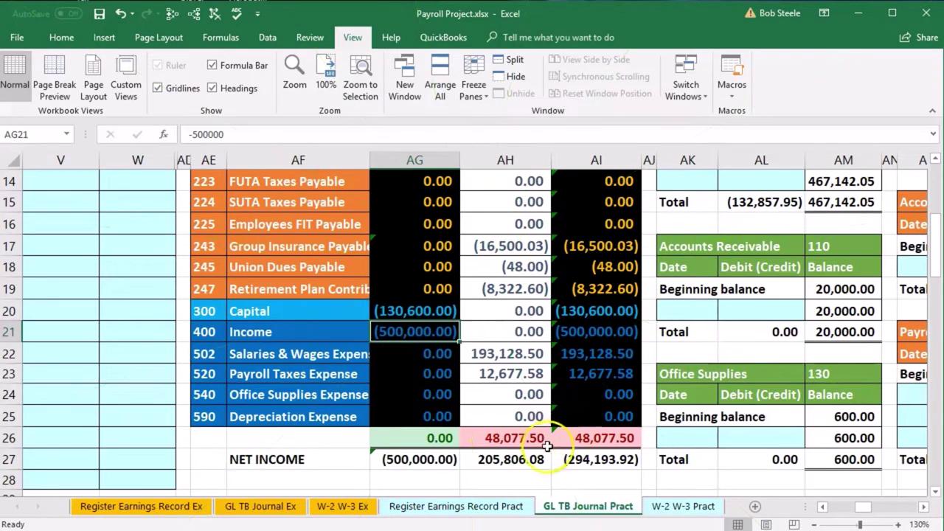
double_click(441, 460)
key("Return")
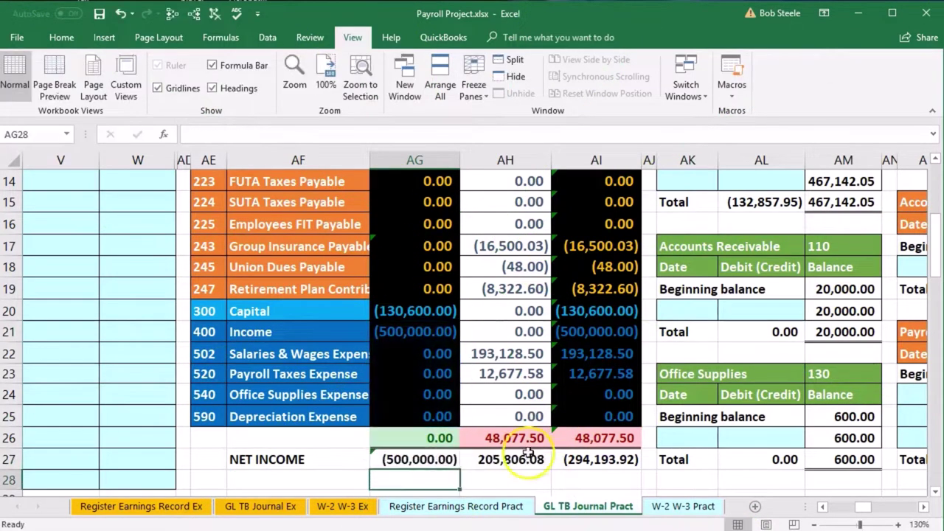
double_click(590, 451)
key("Return")
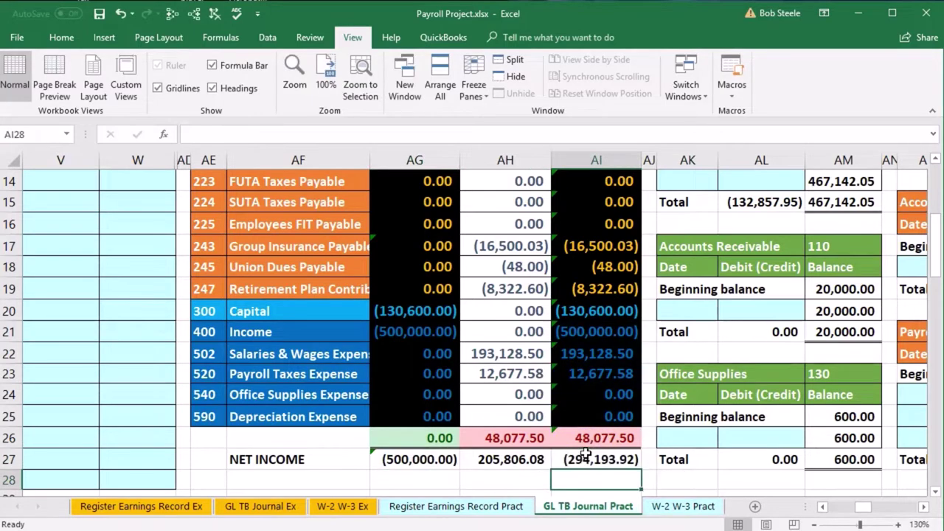
Freeze the panes at column AD so the journal entry columns through W stay in view.
key("Left")
key("Left")
key("Left")
key("Left")
key("Left")
key("Left")
key("Left")
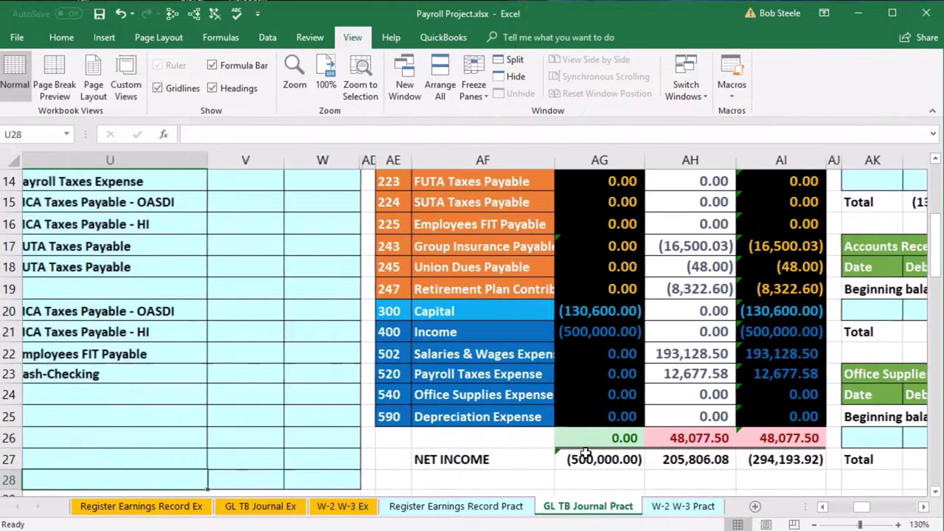
scroll(432, 409, "up", 4)
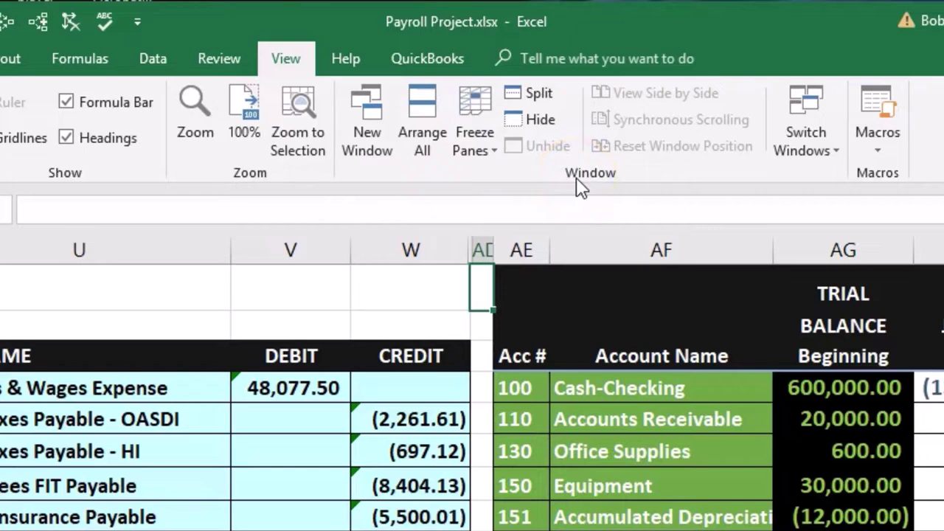
left_click(486, 144)
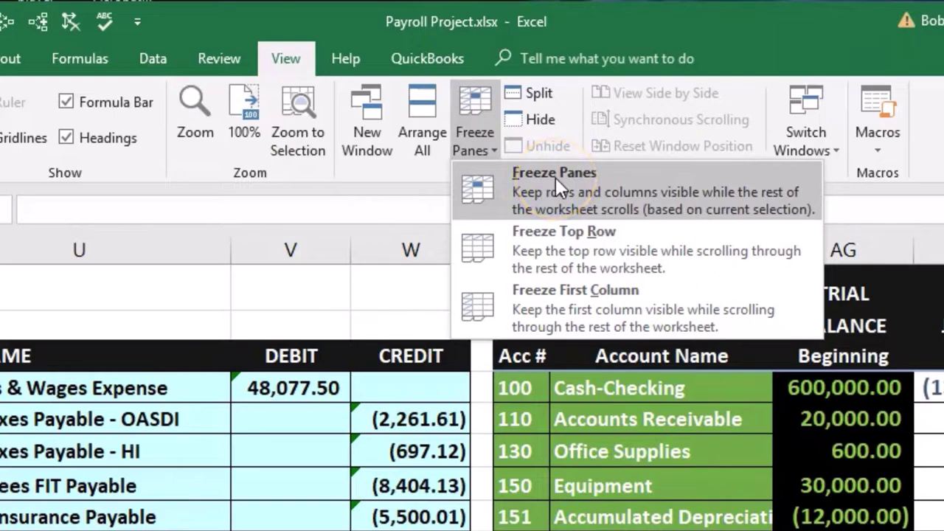
left_click(555, 177)
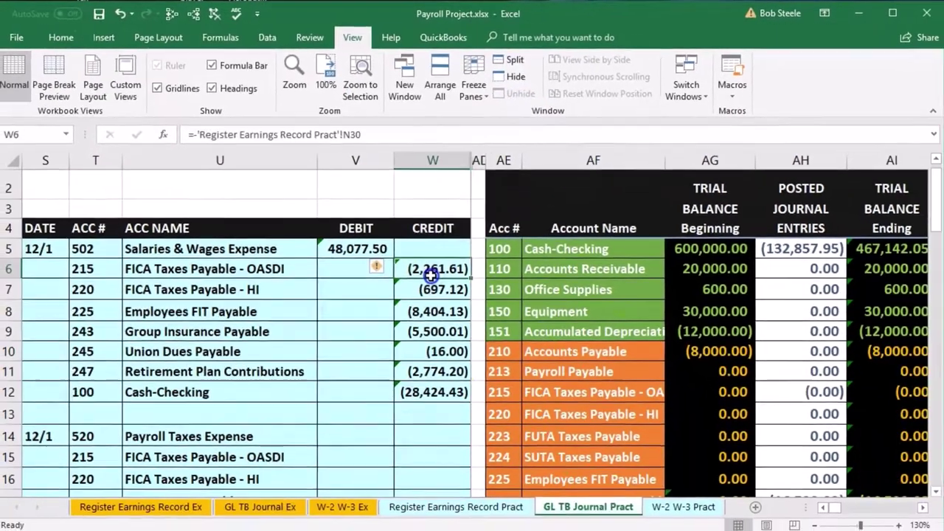
Post the FICA Taxes Payable - OASDI (215) credit to its ledger, entering 12/1 in AS15 and linking AT15 to W6.
left_click_drag(92, 270, 134, 271)
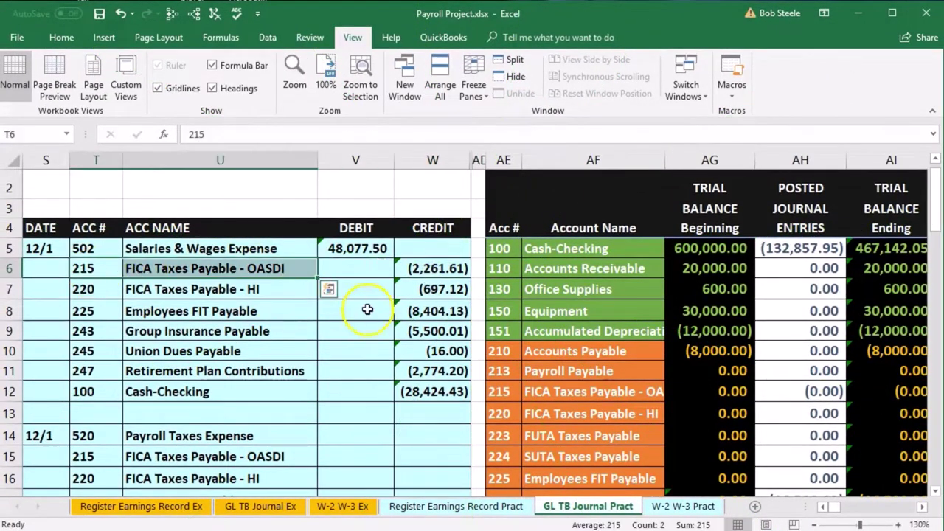
left_click(517, 391)
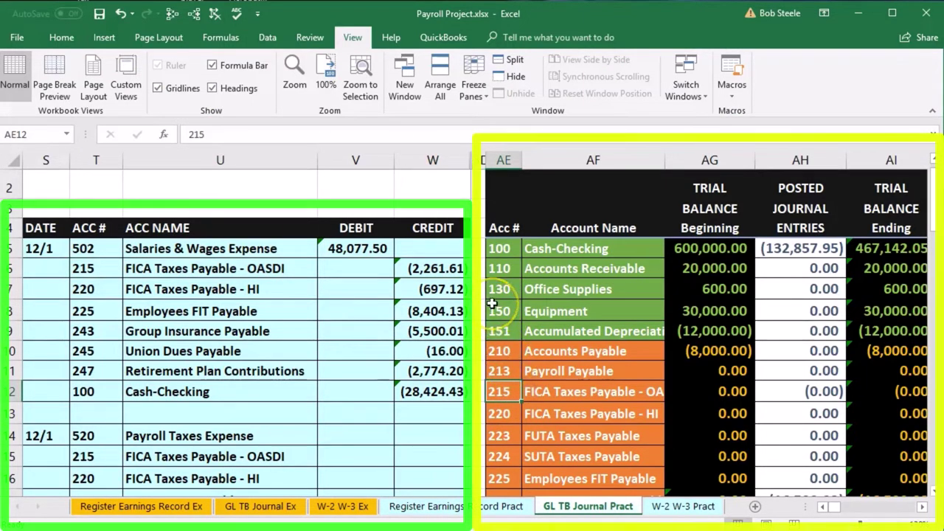
key("Right")
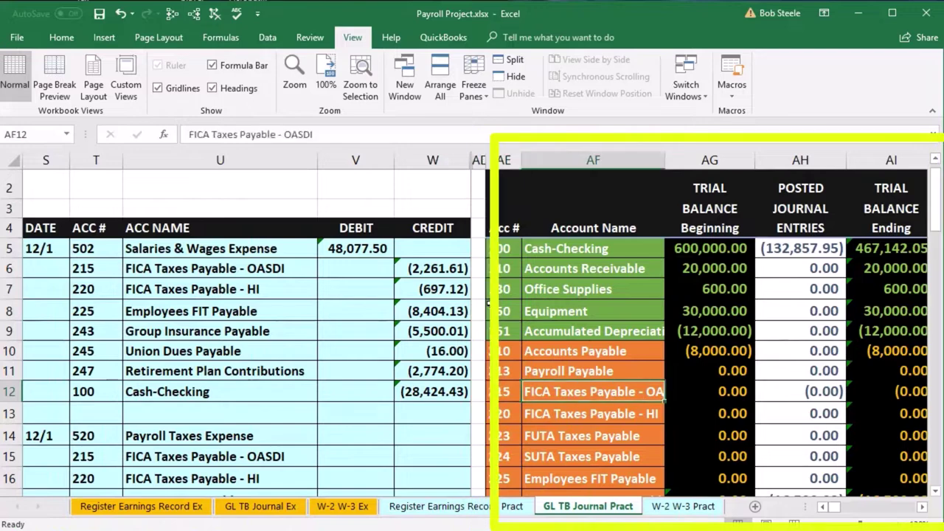
key("Right")
key("Right")
key("Right")
key("Right")
key("Right")
key("Right")
key("Right")
key("Right")
key("Right")
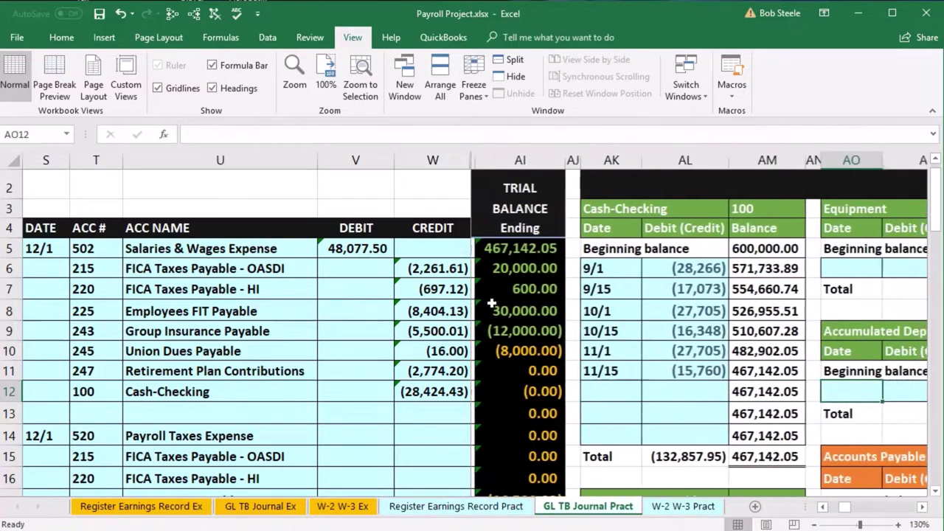
key("Right")
key("Right")
key("Right")
key("Right")
key("Right")
key("Right")
key("Right")
key("Right")
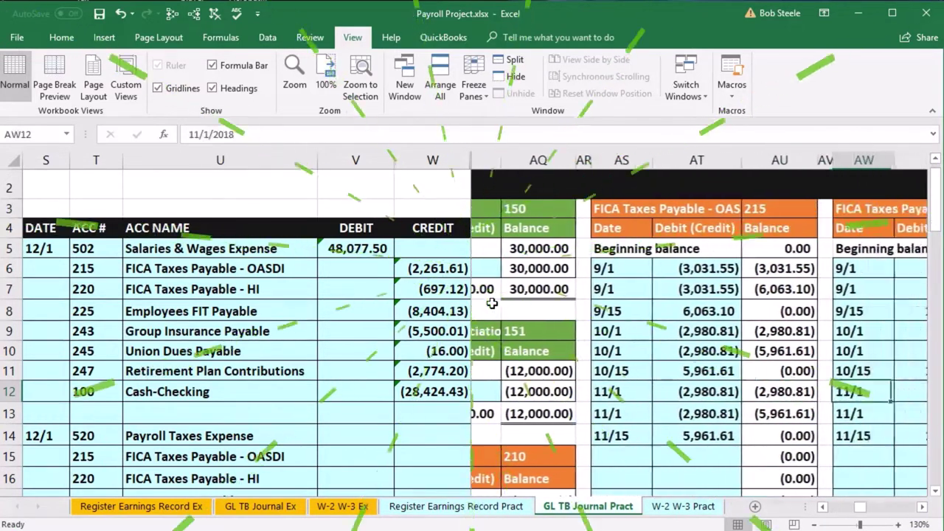
key("Right")
key("Left")
key("Left")
key("Left")
key("Left")
key("Left")
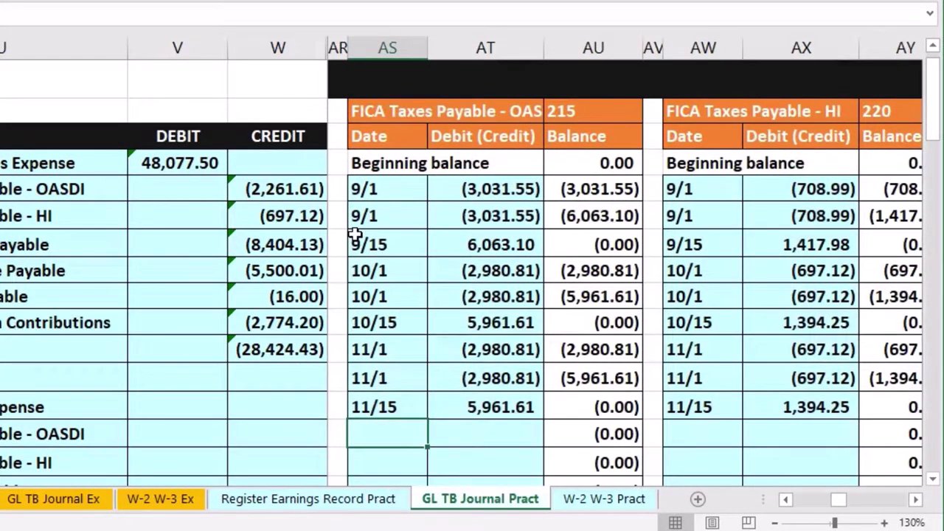
type("12/1")
key("Tab")
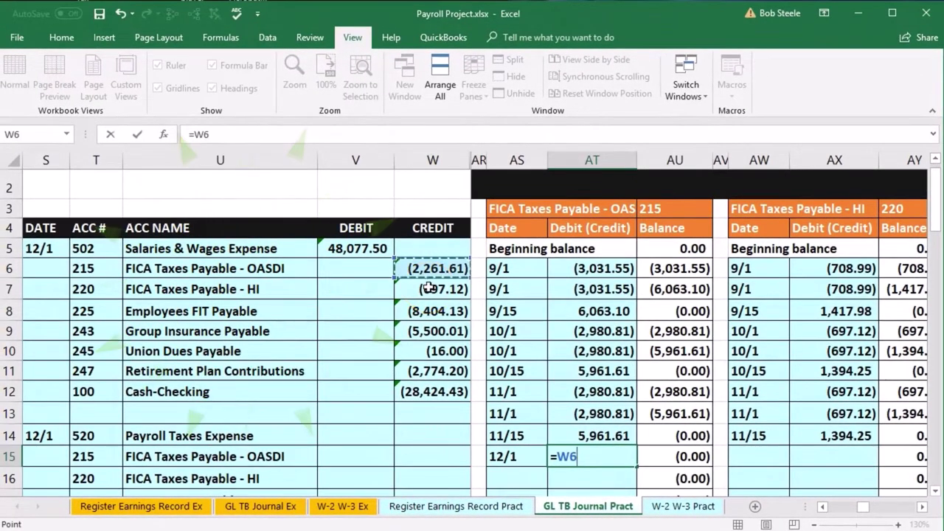
key("Return")
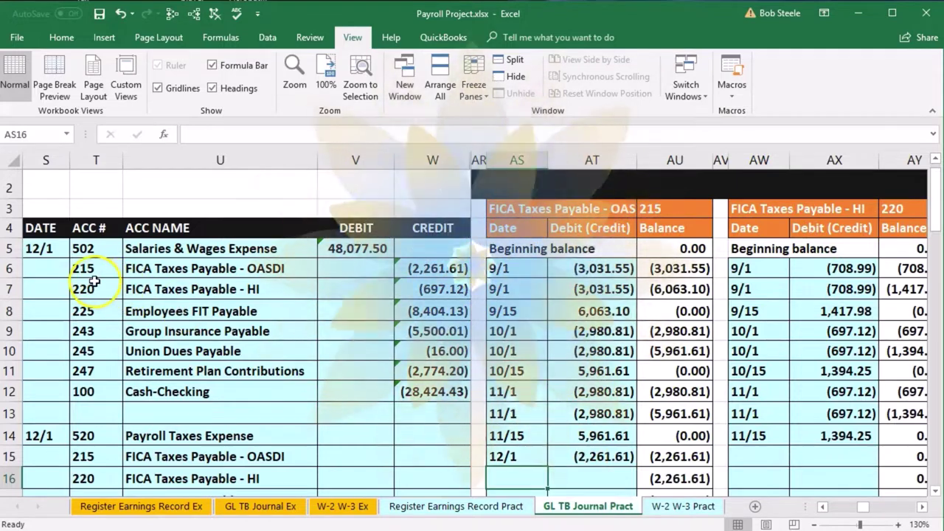
Post the FICA Taxes Payable - HI (220) credit to its ledger, entering 12/1 in AW15 and linking AX15 to W7.
left_click_drag(89, 288, 137, 284)
left_click(774, 310)
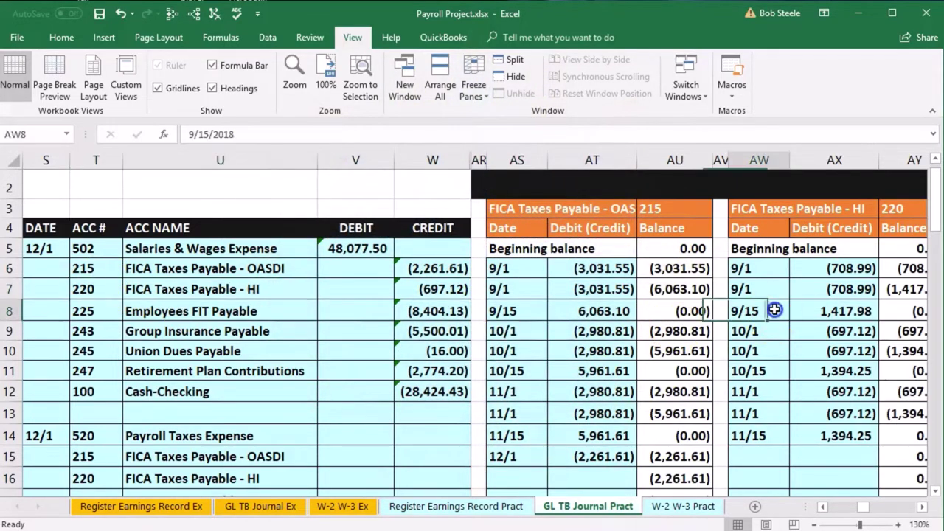
key("Right")
key("Right")
key("Right")
key("Right")
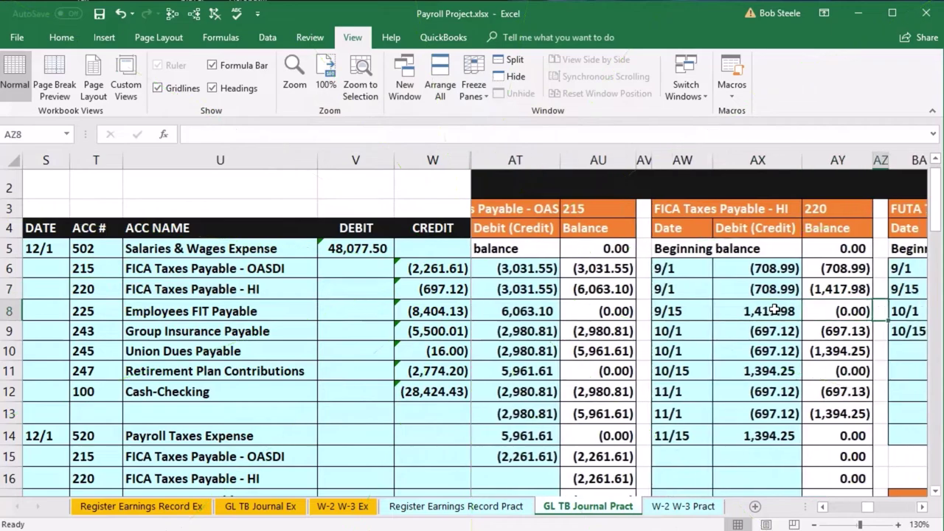
key("Left")
key("Down")
key("Down")
key("Down")
key("Down")
key("Down")
key("Down")
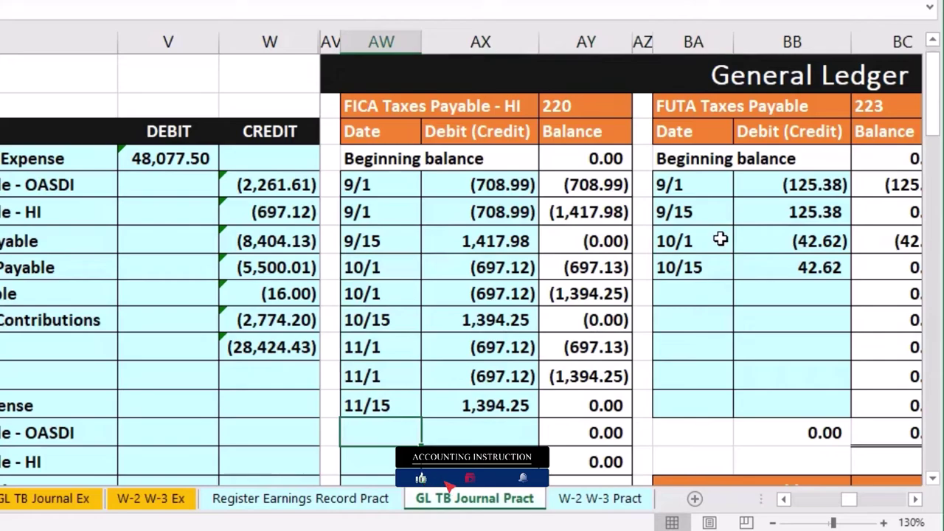
type("12/1")
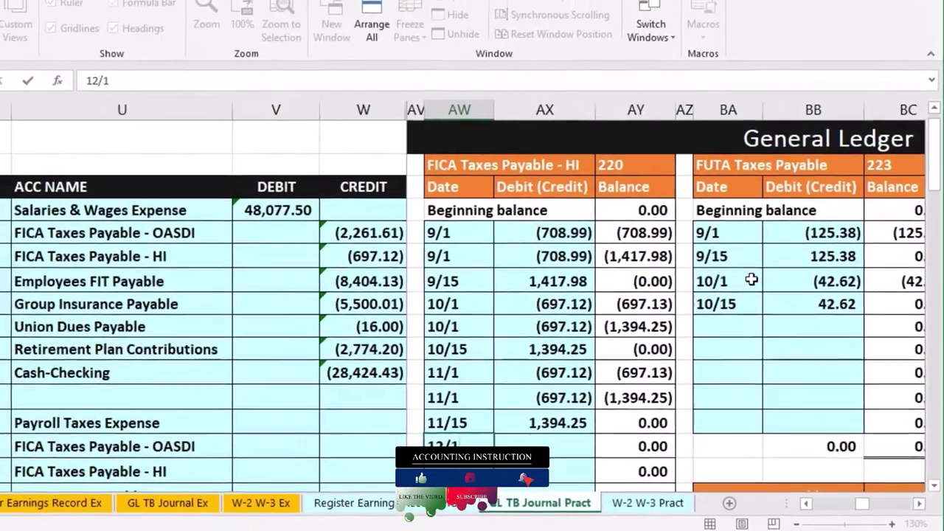
key("Tab")
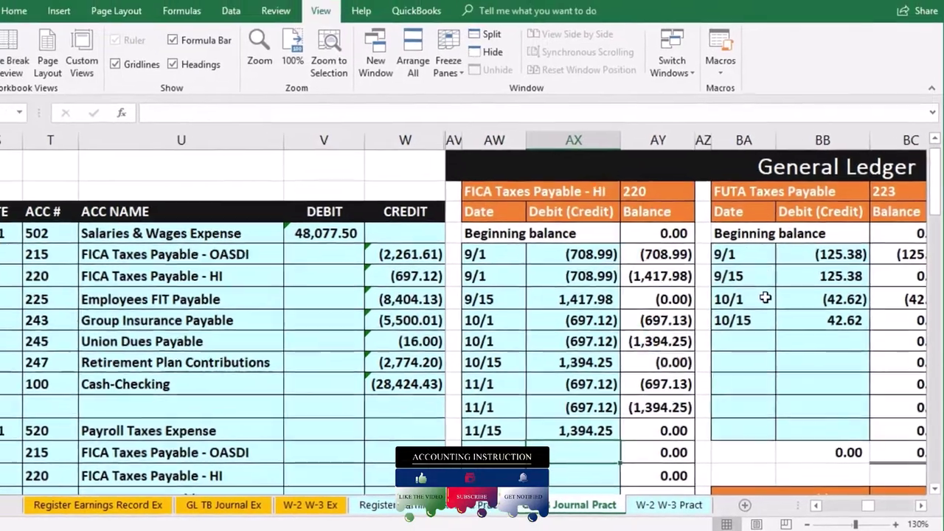
type("=")
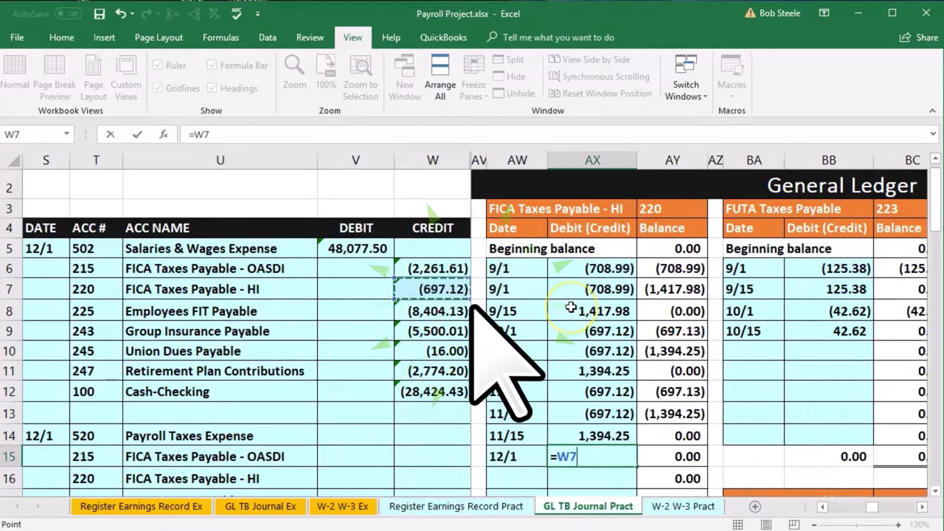
key("Return")
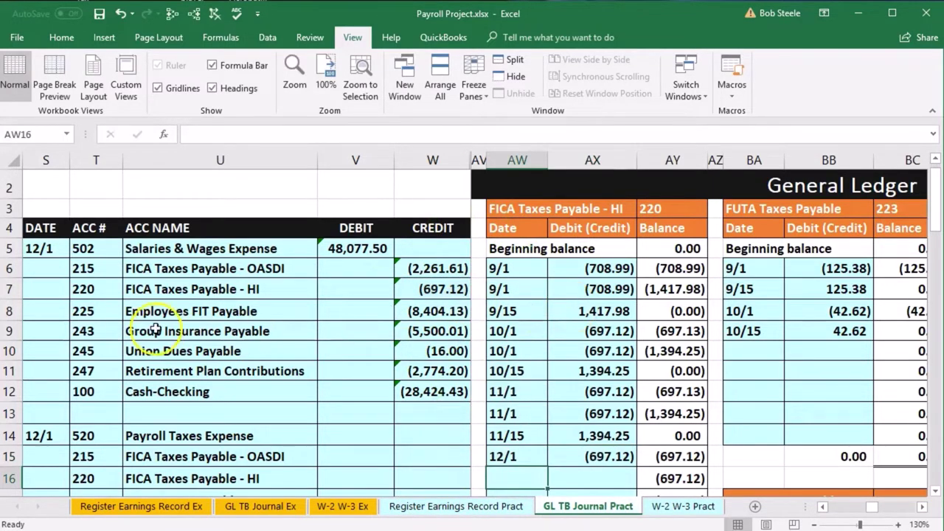
Post the Employees FIT Payable (225) credit to its ledger, entering 12/1 in BE12 and linking BF12 to W8.
left_click_drag(94, 311, 130, 312)
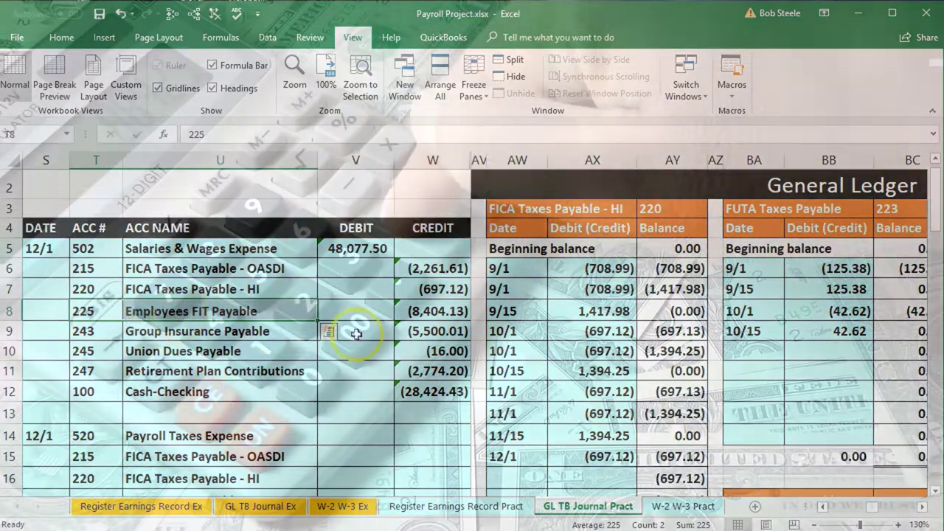
left_click(616, 351)
scroll(616, 351, "down", 4)
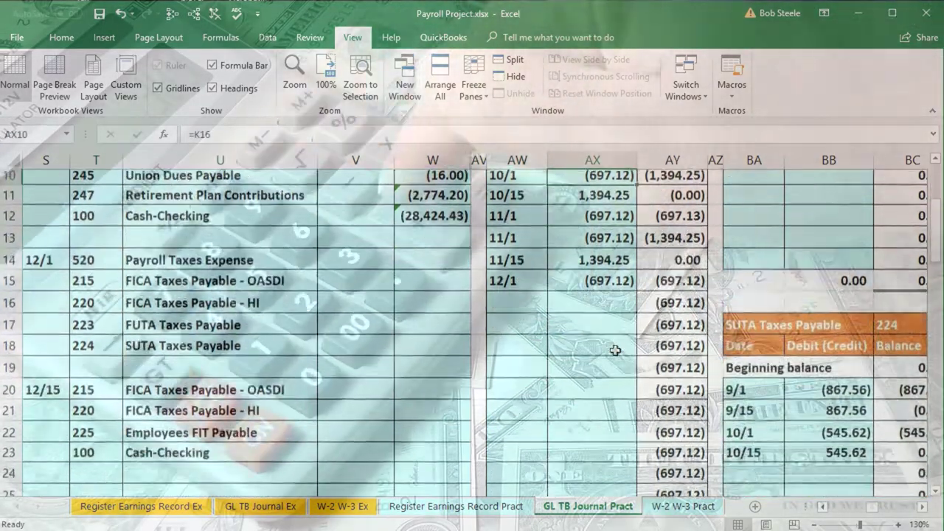
scroll(615, 351, "down", 1)
scroll(616, 351, "up", 5)
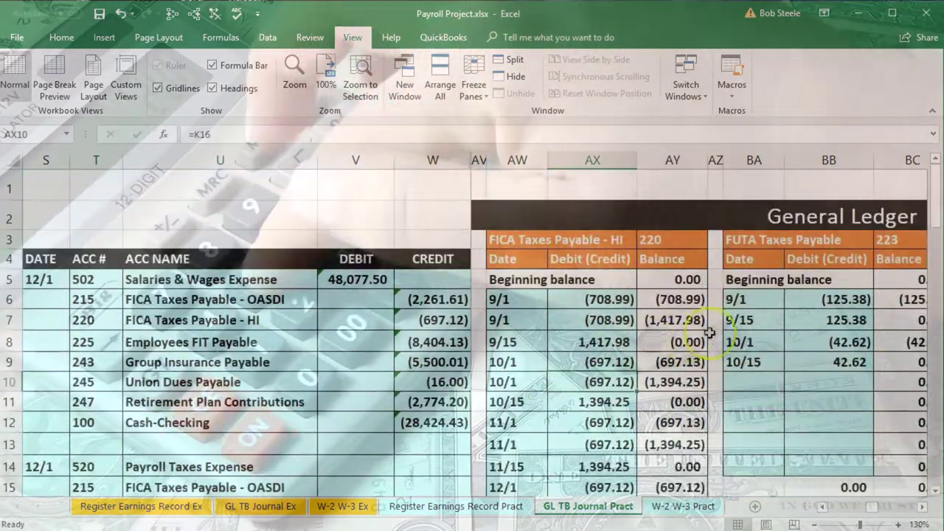
left_click(767, 328)
key("Right")
key("Right")
key("Right")
key("Right")
key("Right")
key("Right")
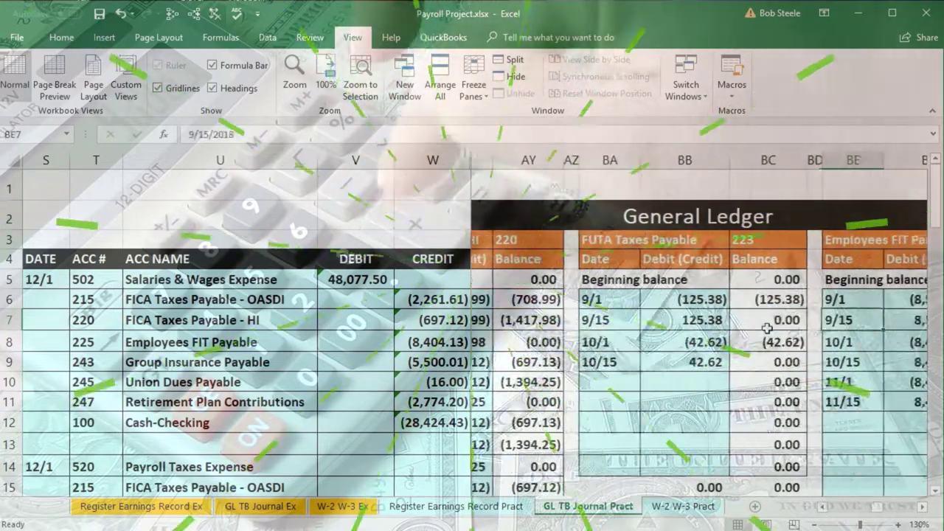
key("Right")
key("Right")
key("Right")
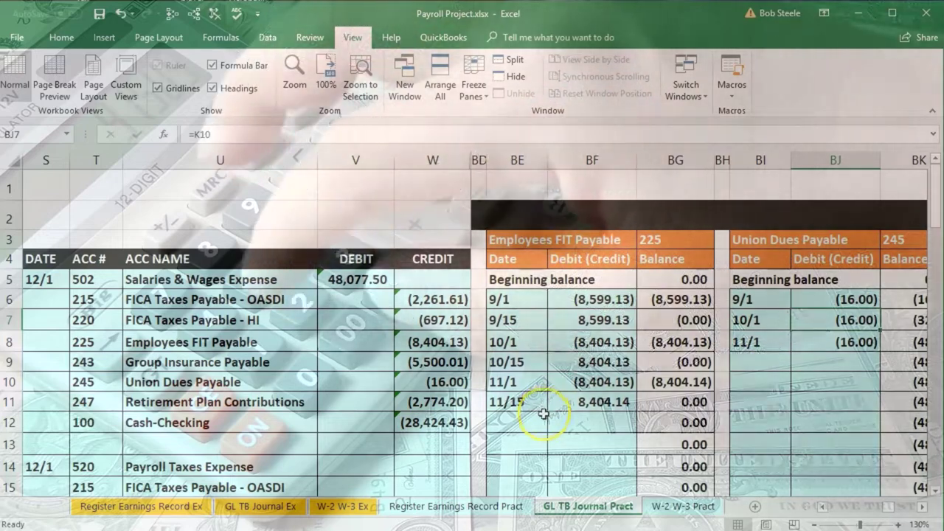
left_click(531, 425)
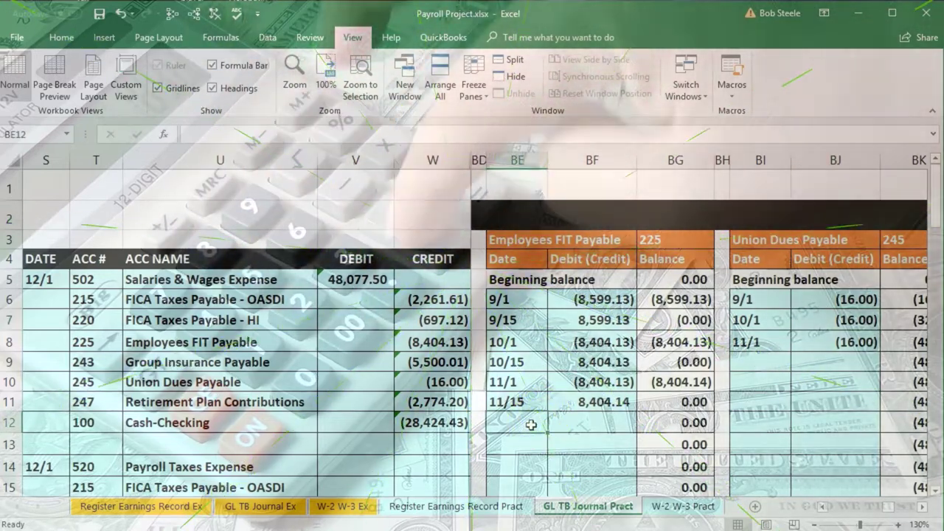
type("12/1")
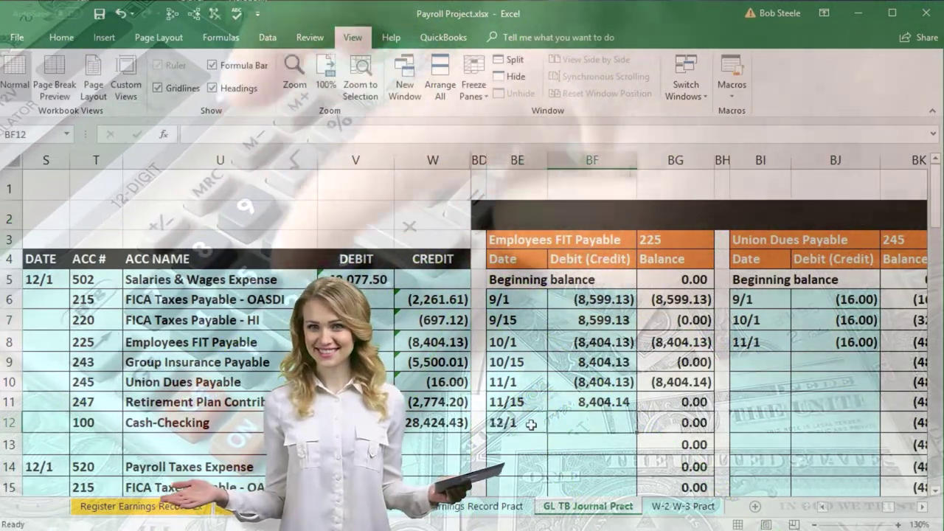
key("Tab")
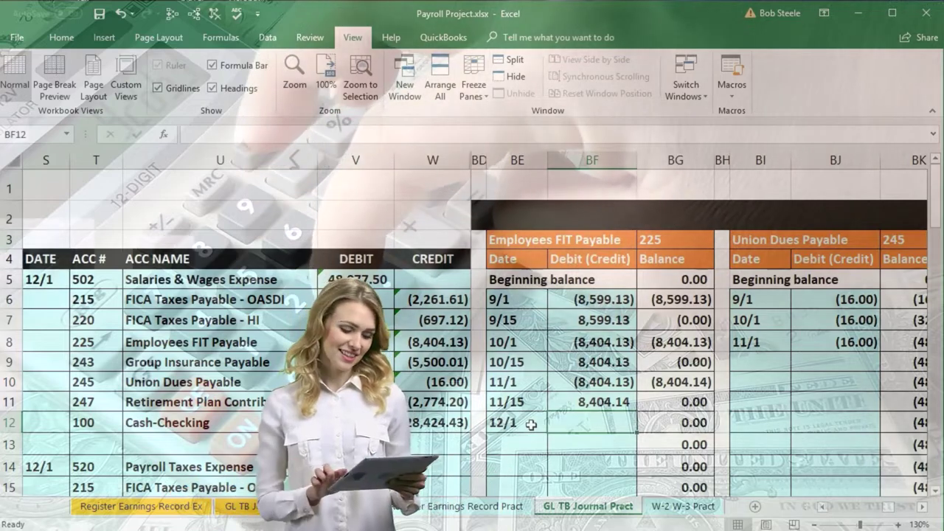
type("=")
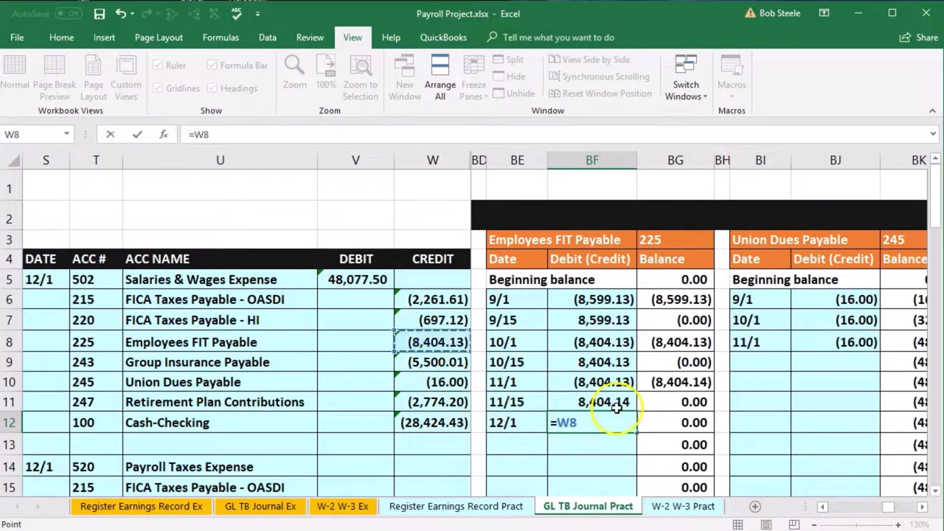
key("Return")
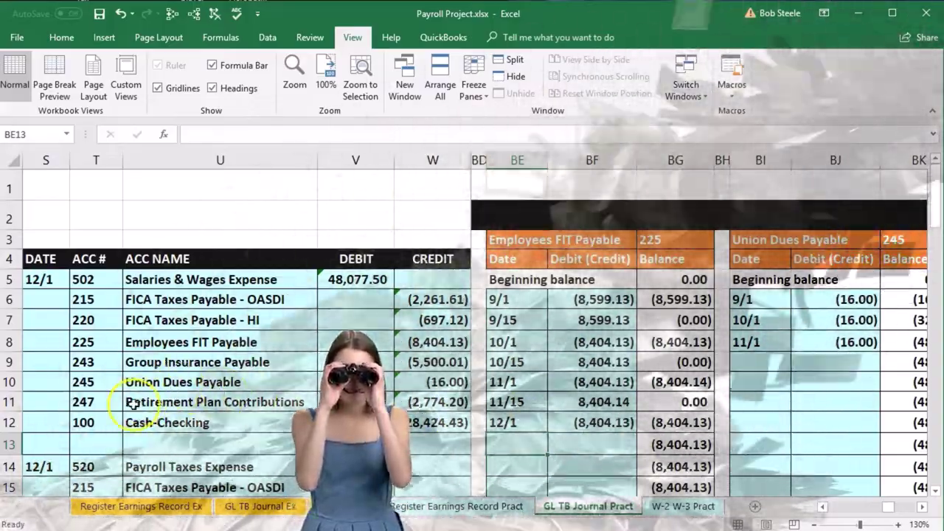
Post the Retirement Plan Contributions (247) credit to its ledger, entering 12/1 in BI24 and linking BJ24 to W11.
left_click_drag(110, 402, 137, 401)
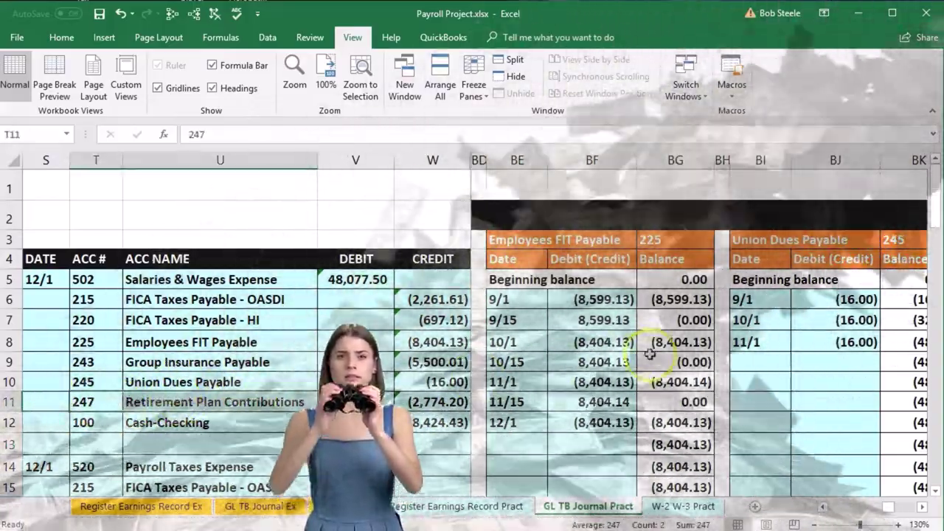
left_click(652, 356)
key("Right")
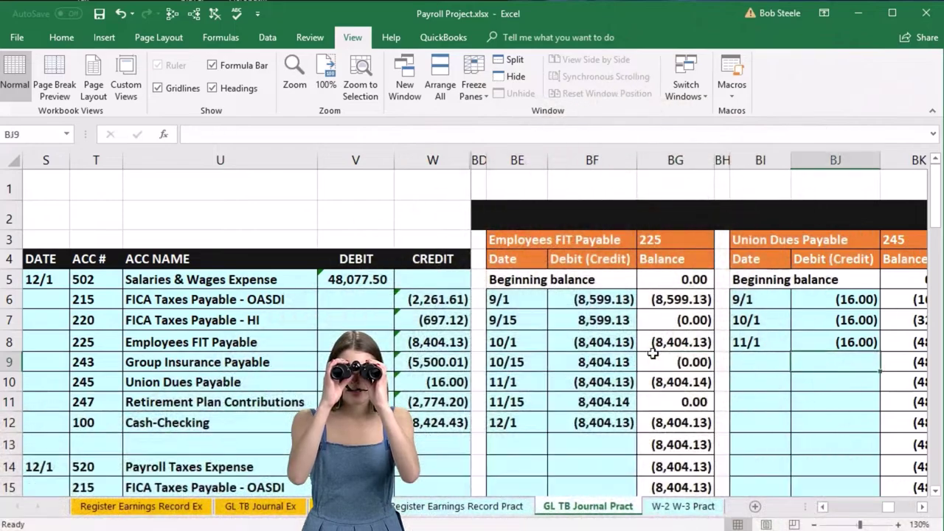
key("Right")
key("Right")
key("Right")
key("Down")
key("Down")
key("Down")
key("Down")
key("Down")
key("Down")
key("Down")
key("Down")
key("Down")
key("Down")
key("Down")
key("Down")
key("Down")
key("Down")
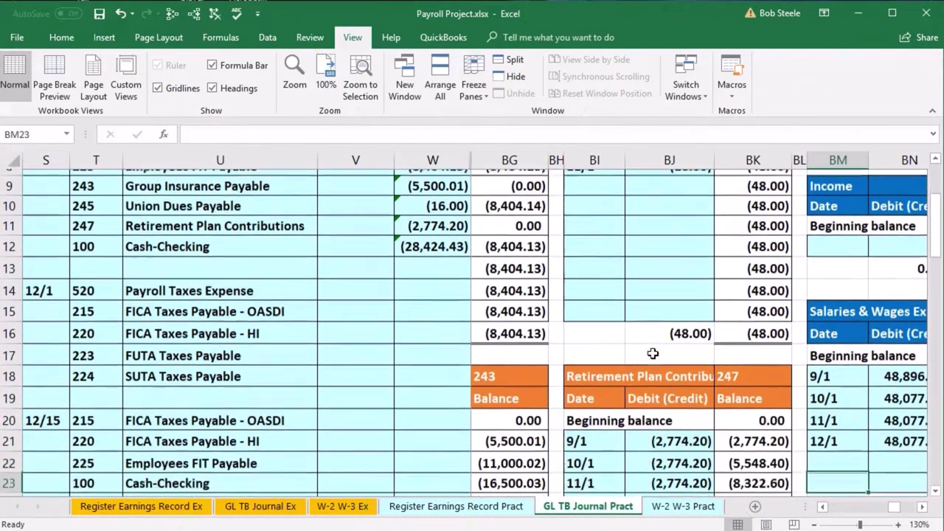
key("Left")
key("Left")
key("Left")
key("Left")
key("Up")
key("Up")
key("Up")
key("Up")
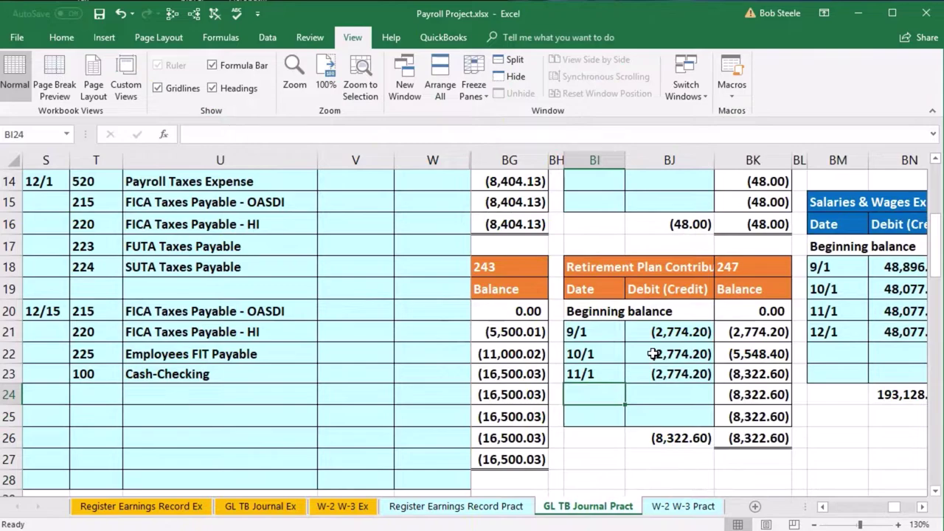
type("12/1")
key("Tab")
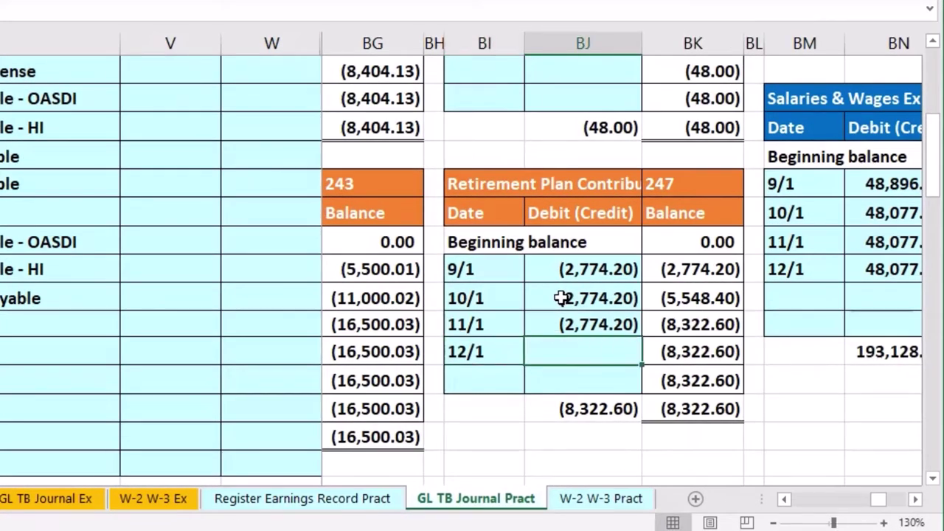
type("=")
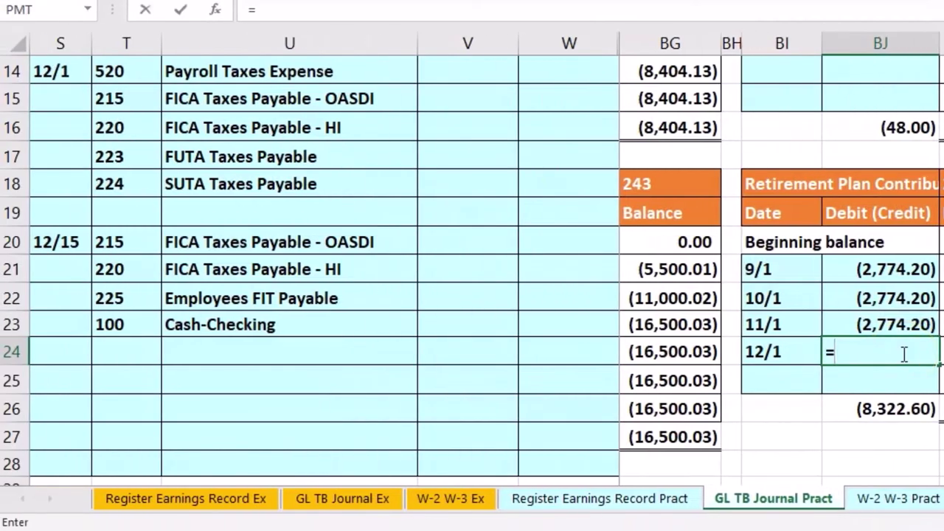
scroll(644, 354, "up", 3)
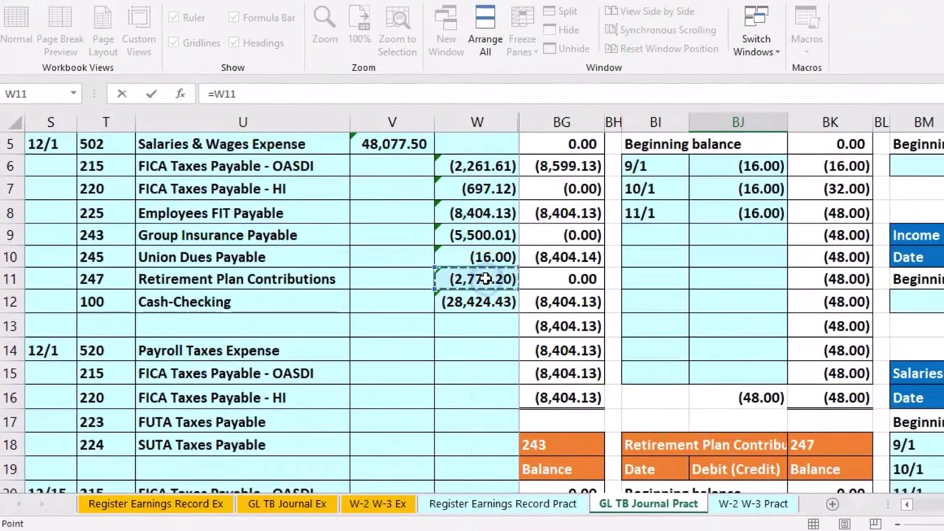
scroll(716, 280, "down", 3)
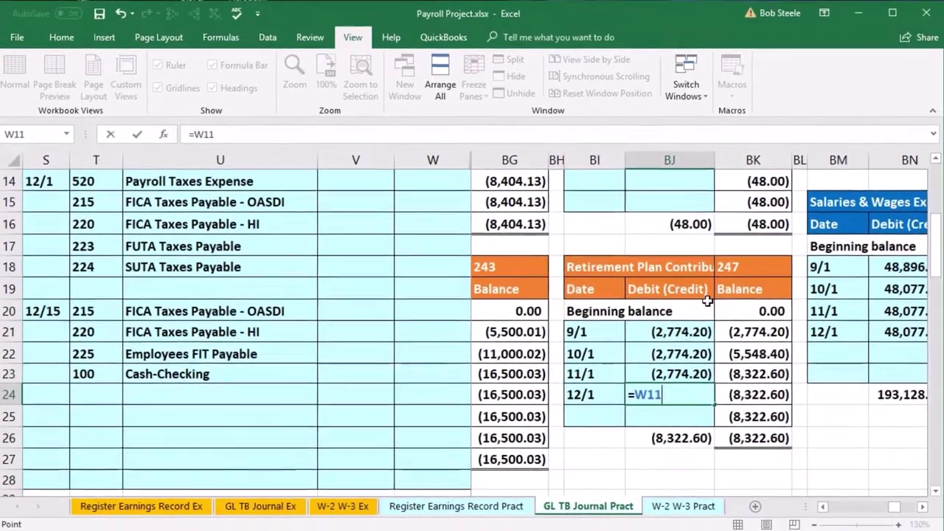
key("Return")
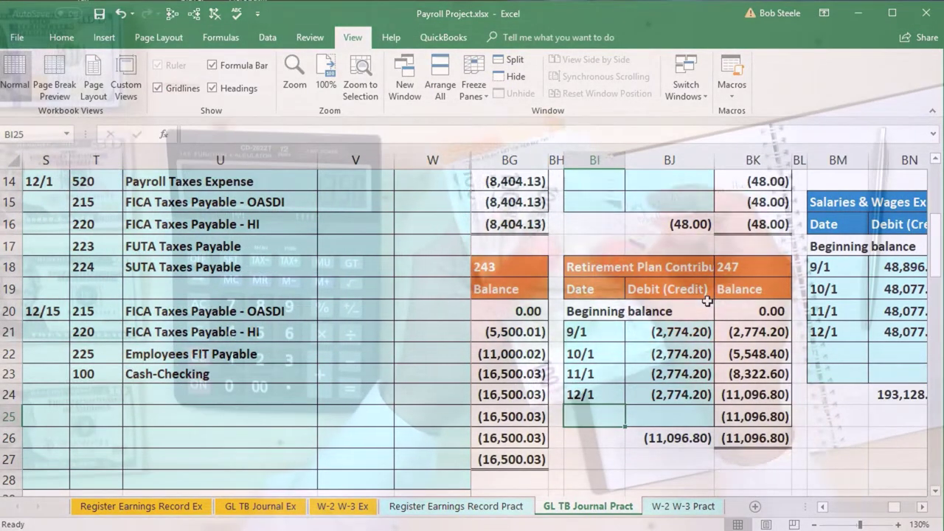
Post the Cash-Checking (100) credit to its ledger, entering 12/1 in AK12 and linking AL12 to W12.
scroll(706, 301, "up", 3)
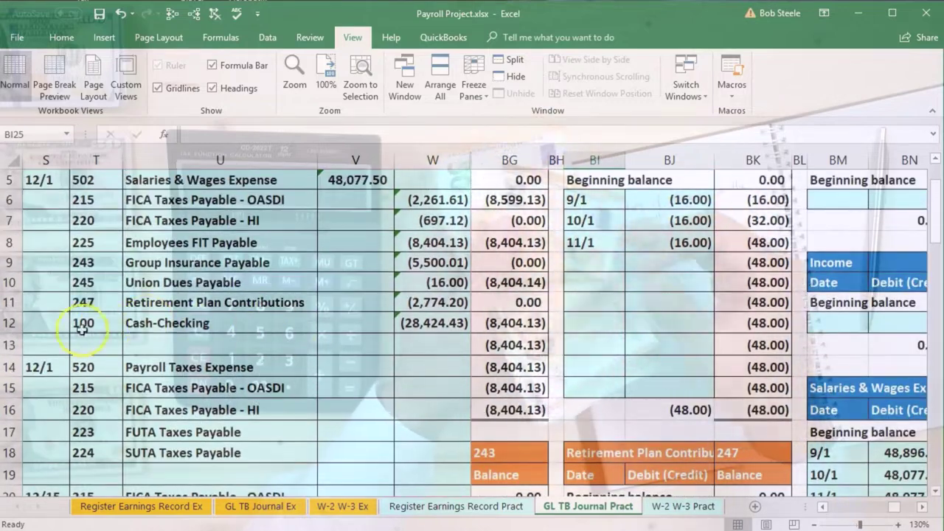
left_click_drag(93, 322, 133, 322)
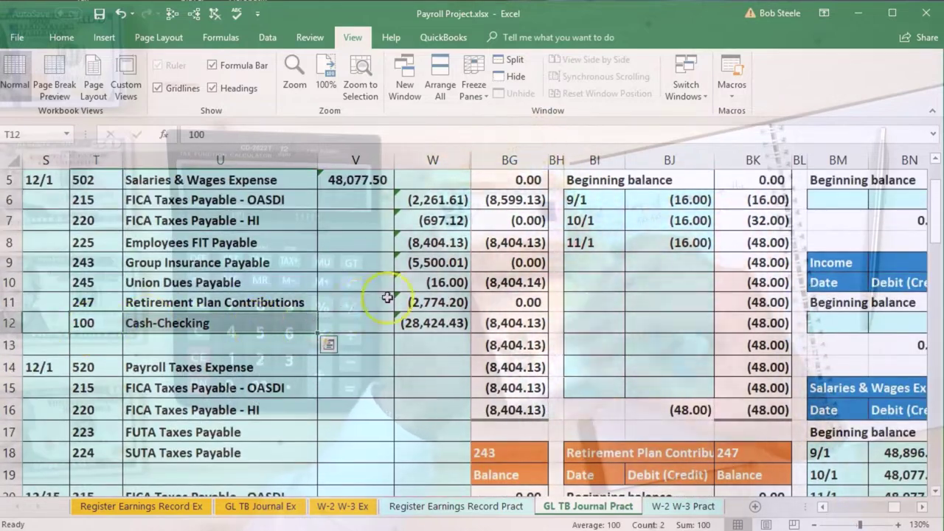
left_click(452, 263)
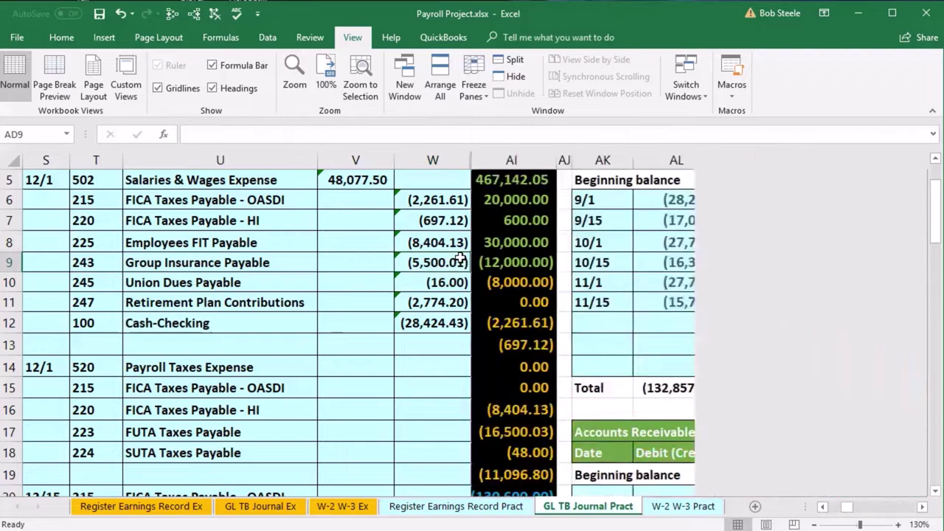
key("Right")
key("Right")
key("Right")
key("Right")
key("Right")
key("Right")
key("Right")
key("Right")
key("Right")
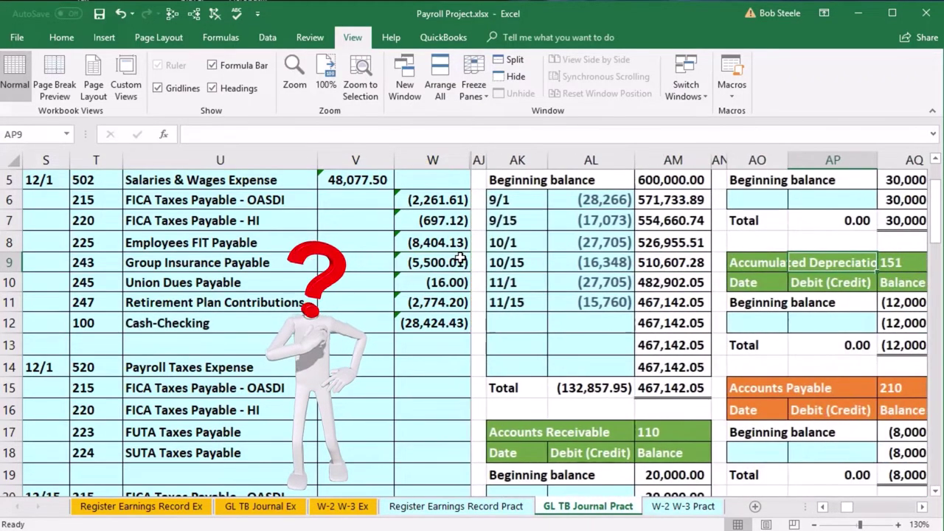
scroll(565, 284, "up", 1)
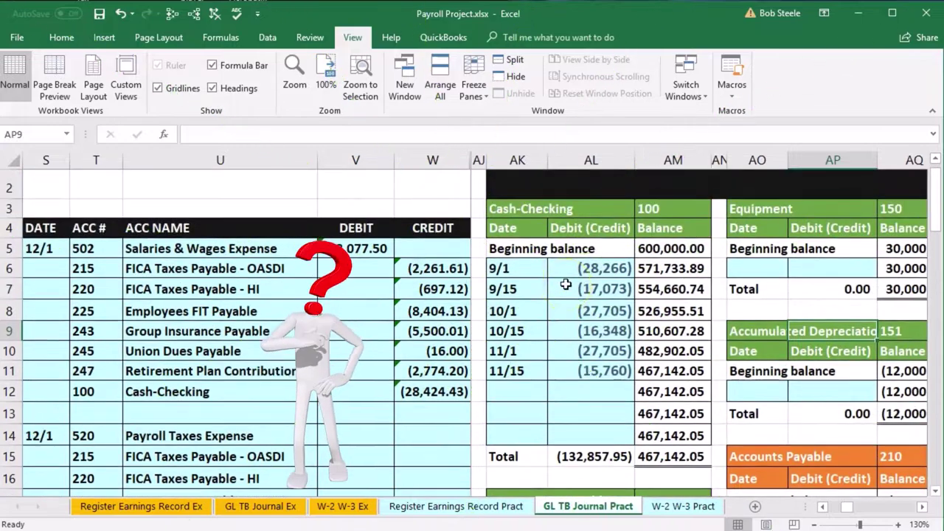
left_click(521, 387)
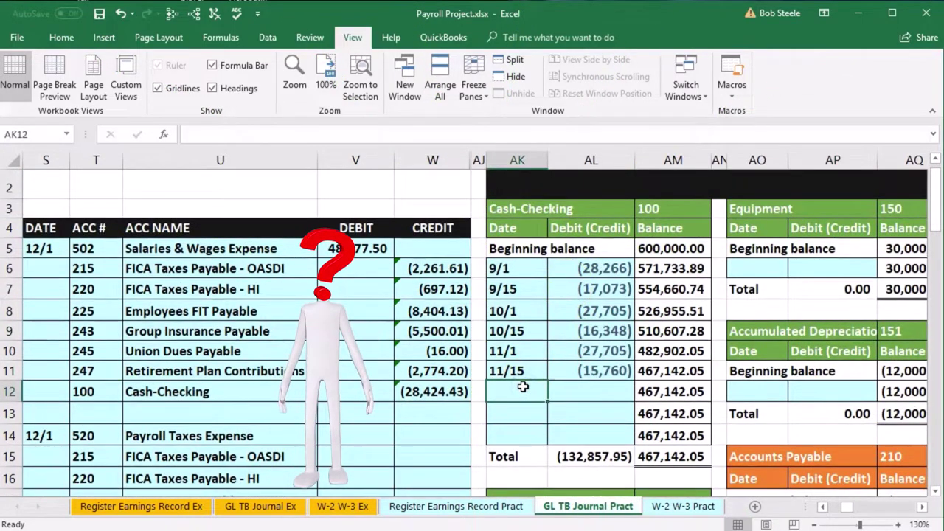
type("12/")
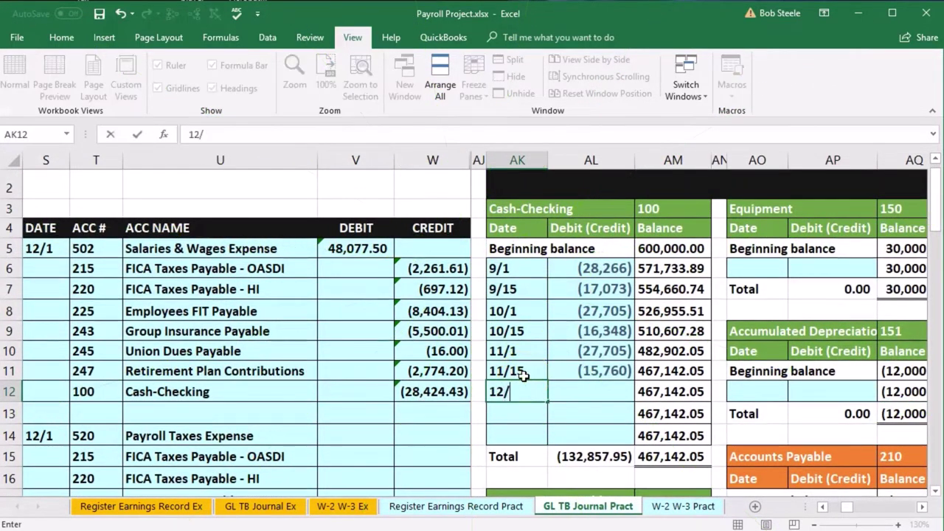
type("1")
key("Tab")
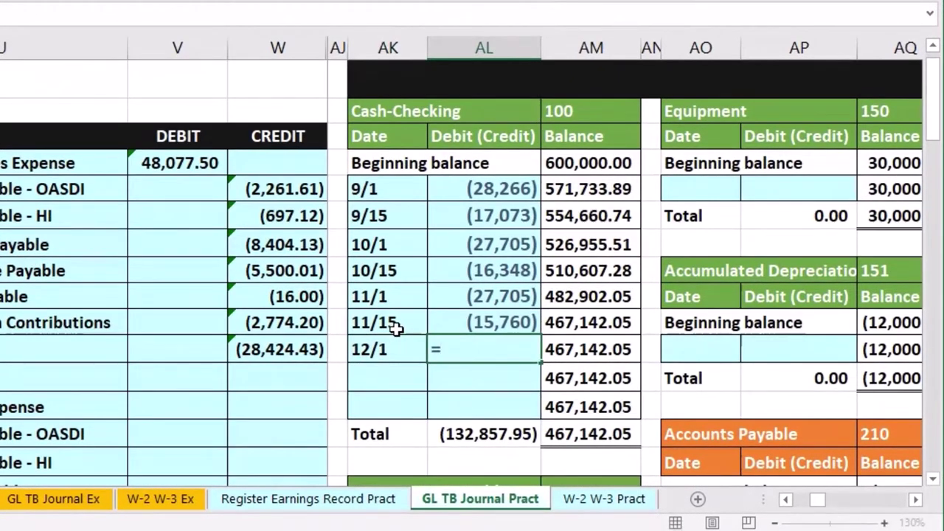
type("=")
left_click(275, 352)
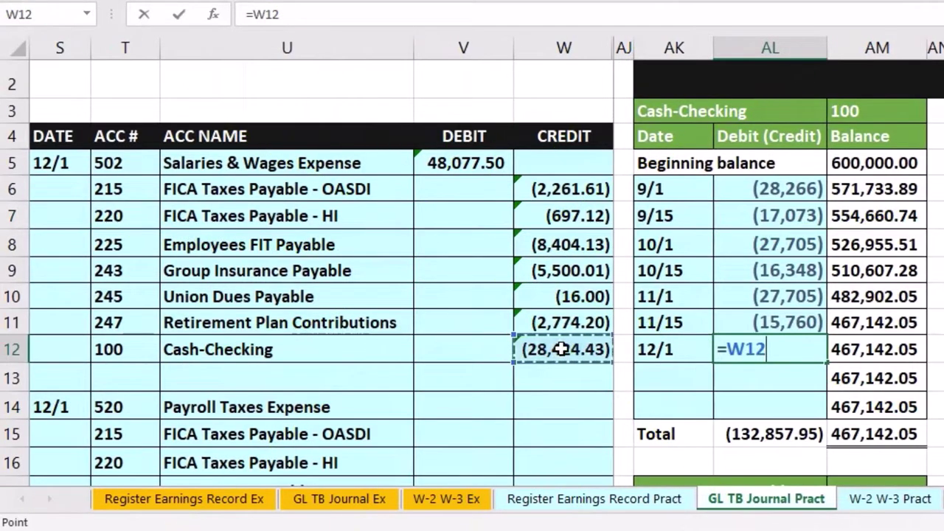
key("Return")
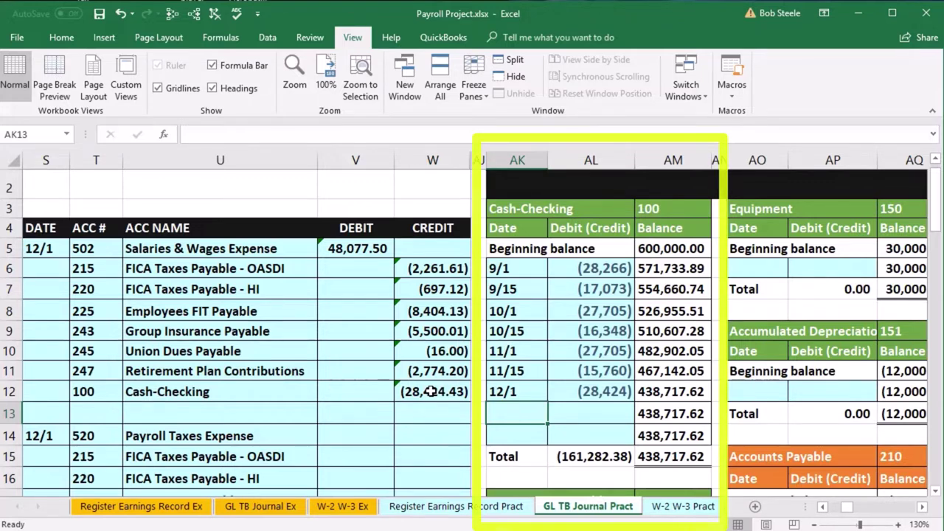
Check the trial balance accounts and the row 26 totals to see whether the posted journal entries balance.
left_click(434, 373)
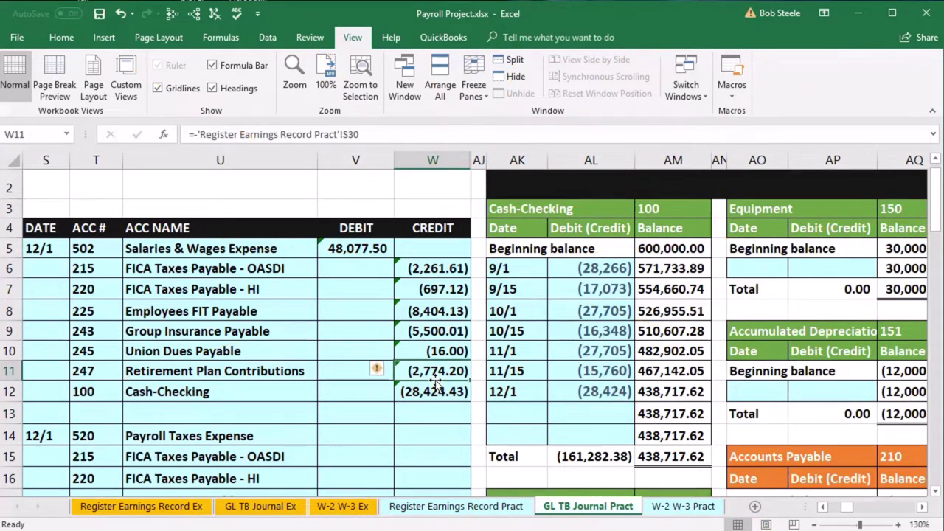
key("Right")
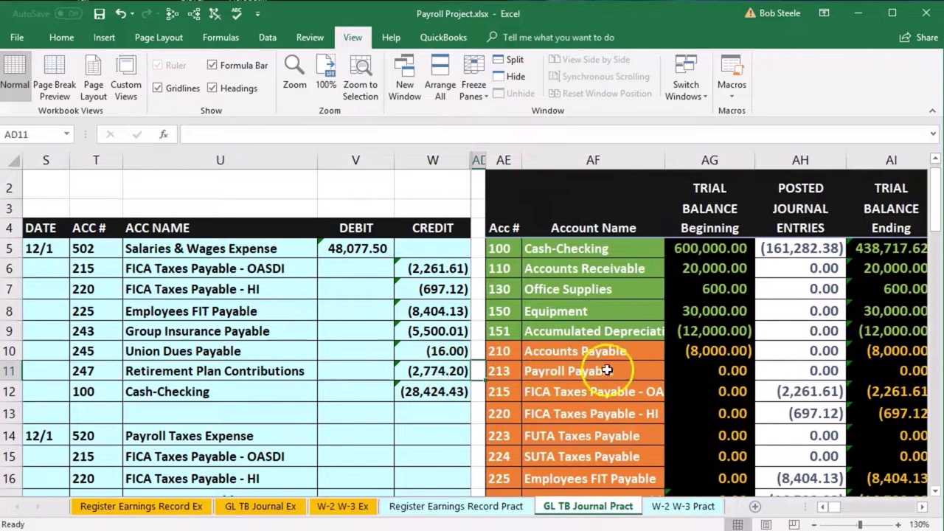
scroll(606, 370, "down", 4)
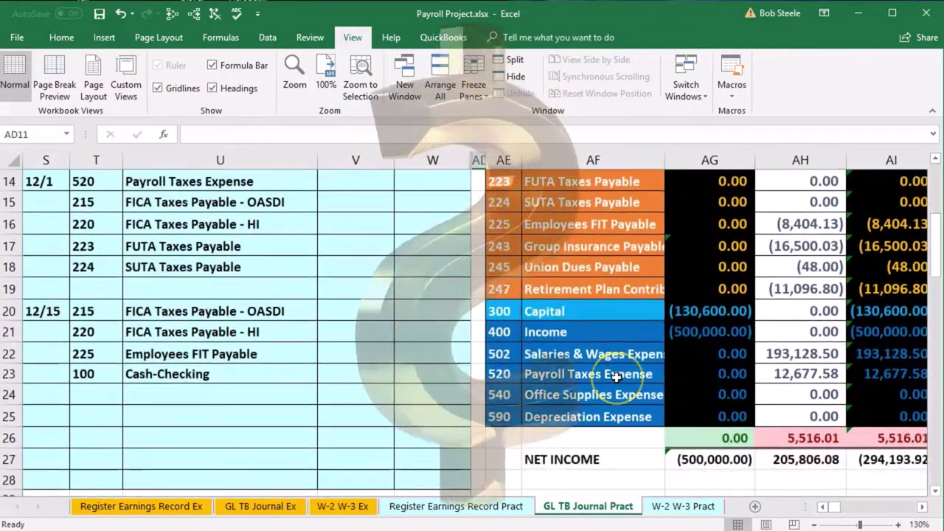
scroll(616, 376, "up", 3)
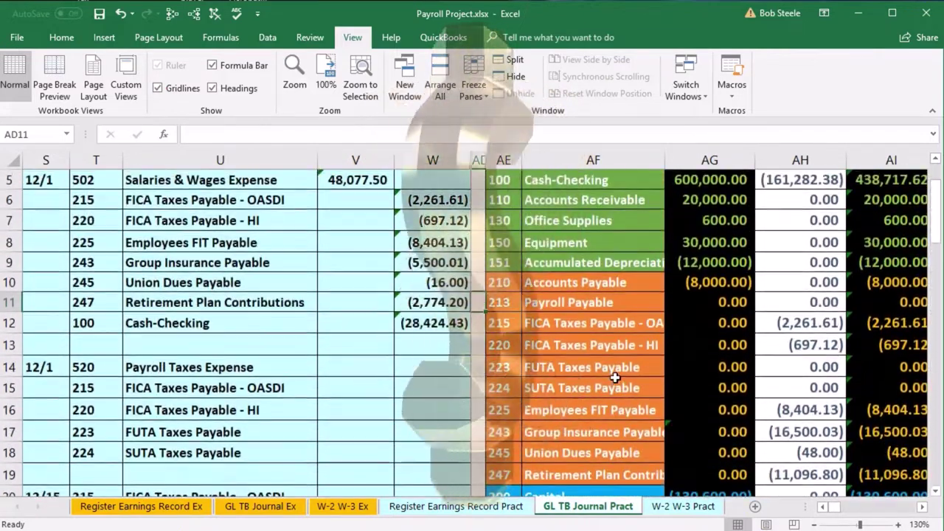
scroll(610, 374, "down", 3)
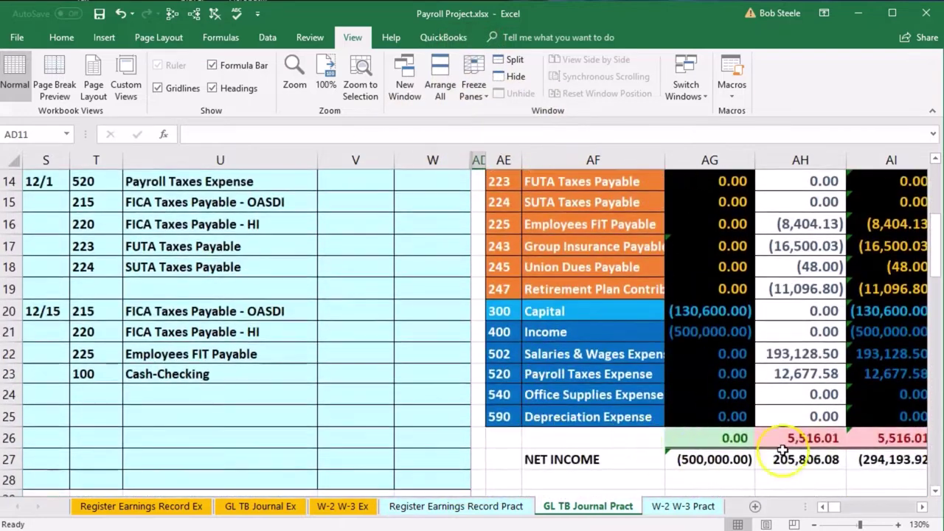
left_click(900, 435)
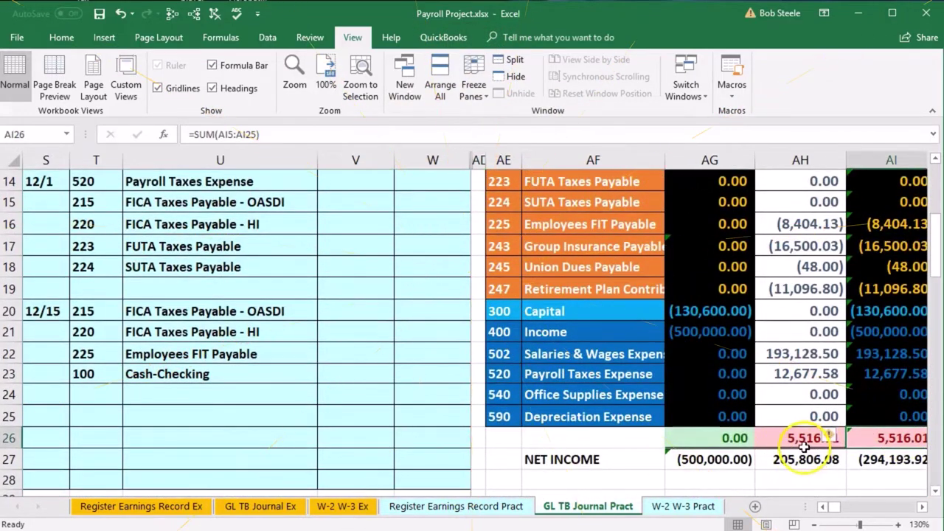
scroll(480, 452, "up", 4)
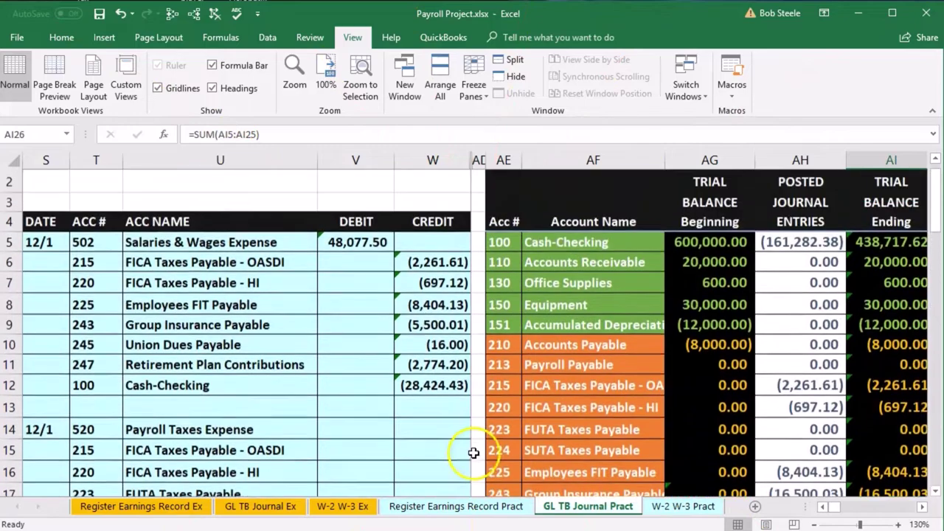
Trace the dependents of the journal credits in W6:W12 and fill the Group Insurance and Union Dues Payable lines, T9:W10, with green.
left_click(433, 392)
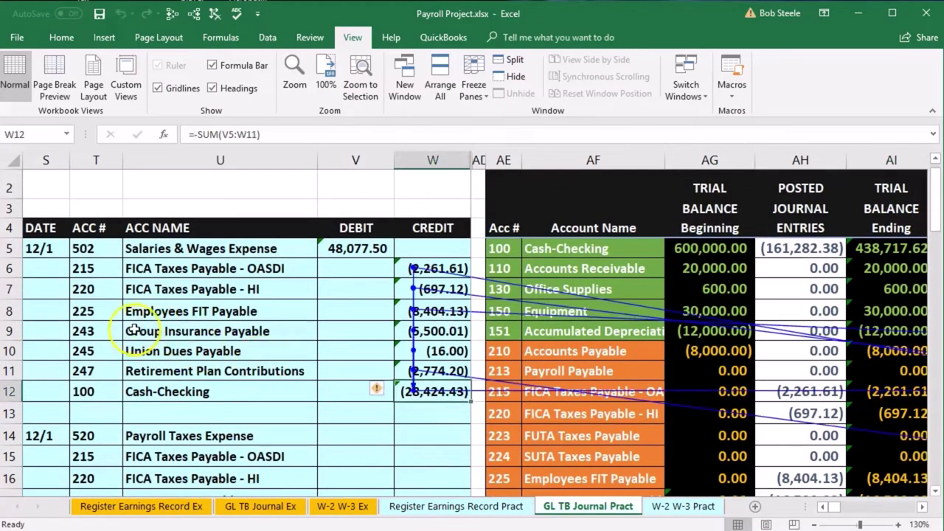
left_click_drag(115, 330, 435, 351)
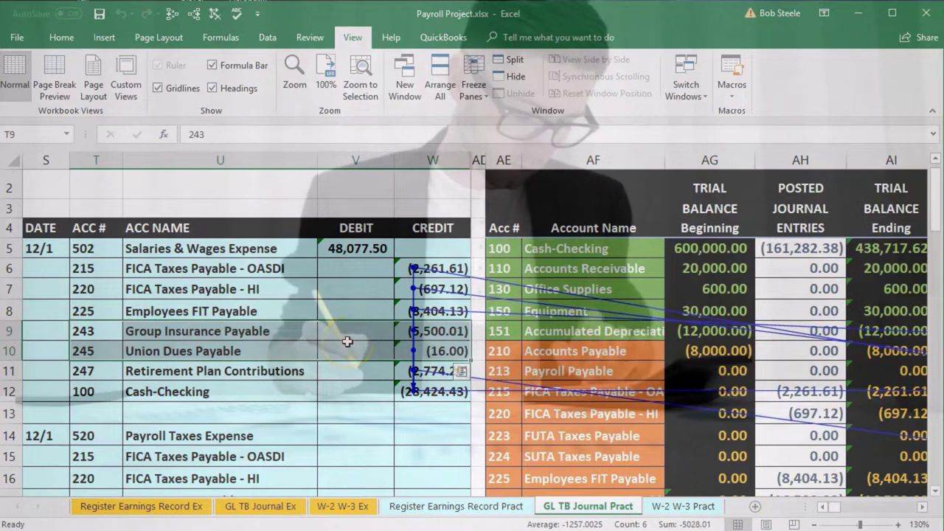
right_click(348, 345)
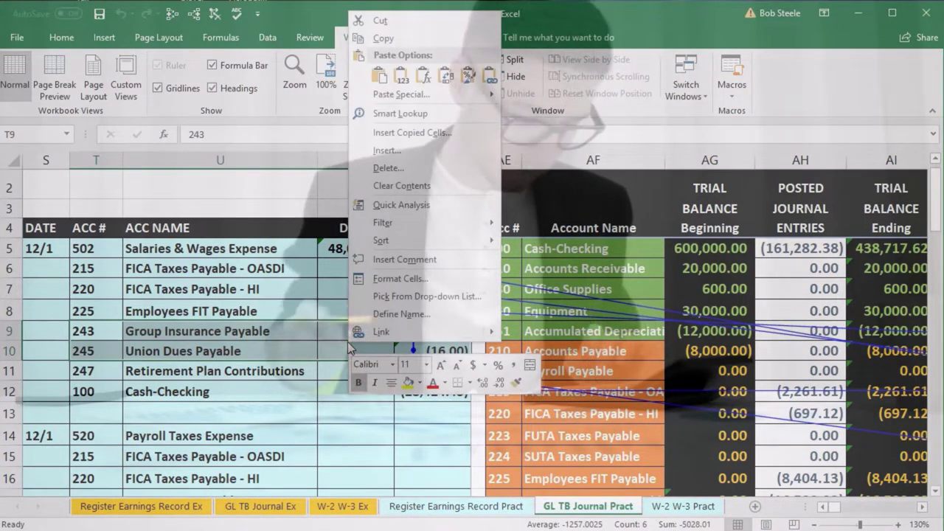
left_click(418, 383)
left_click(458, 500)
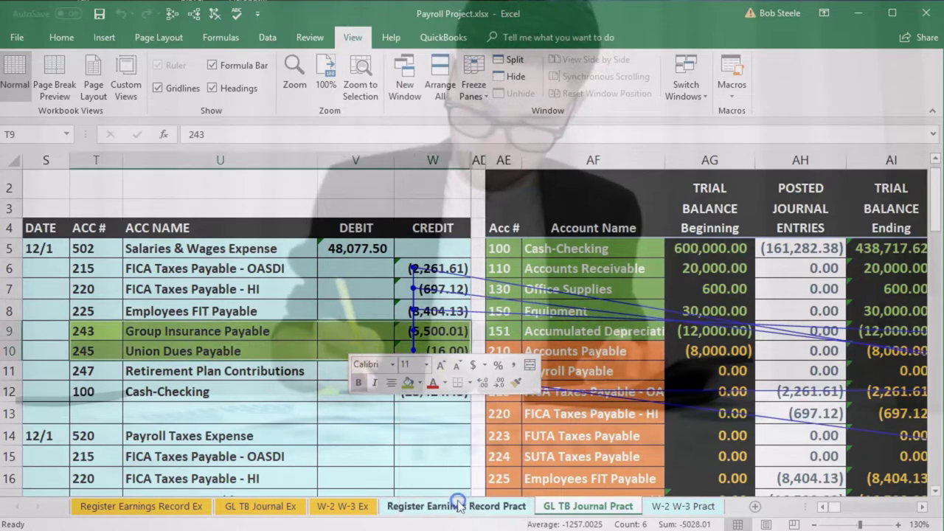
left_click(325, 356)
left_click(351, 410)
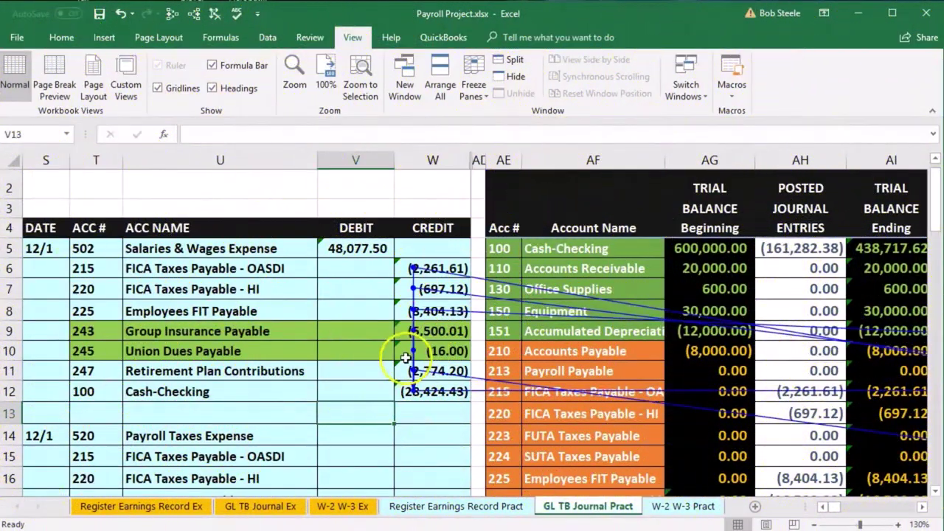
Recheck the trial balance totals and locate the formula auditing commands used for tracing dependents.
scroll(488, 396, "down", 5)
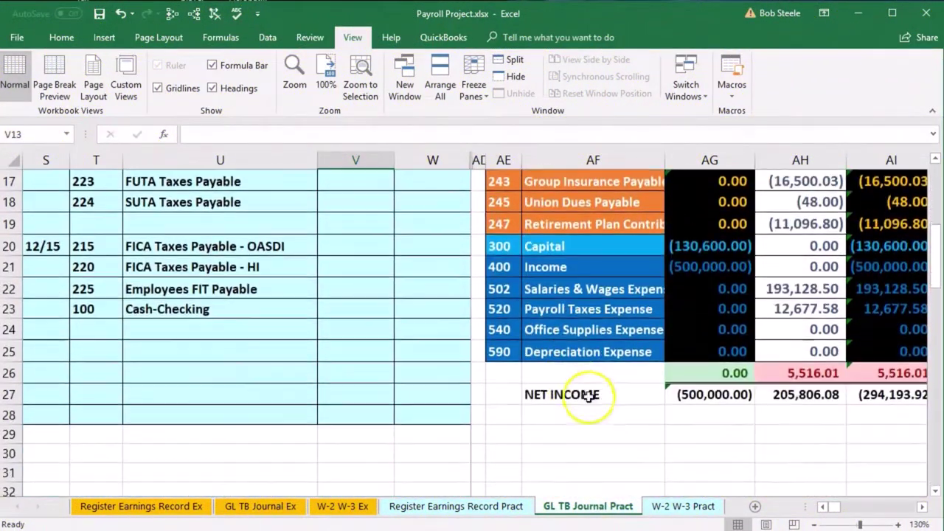
scroll(507, 423, "up", 4)
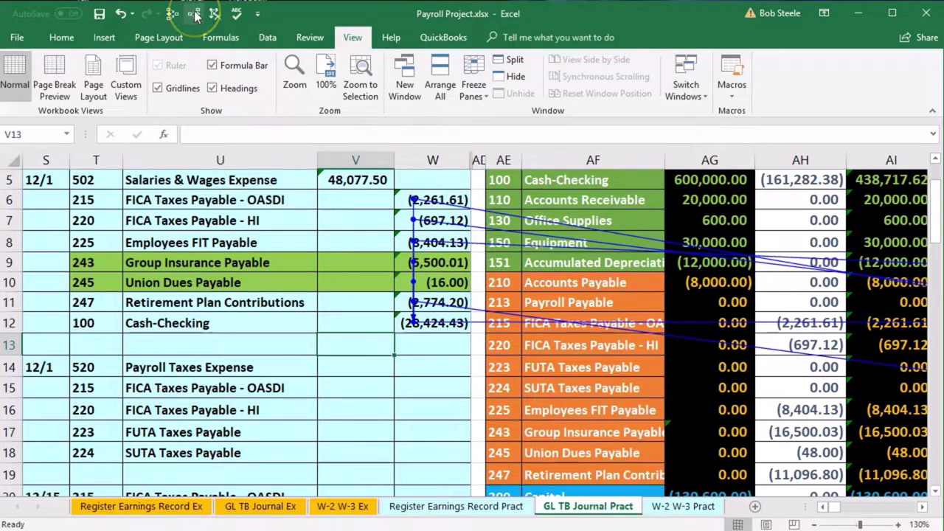
left_click(268, 40)
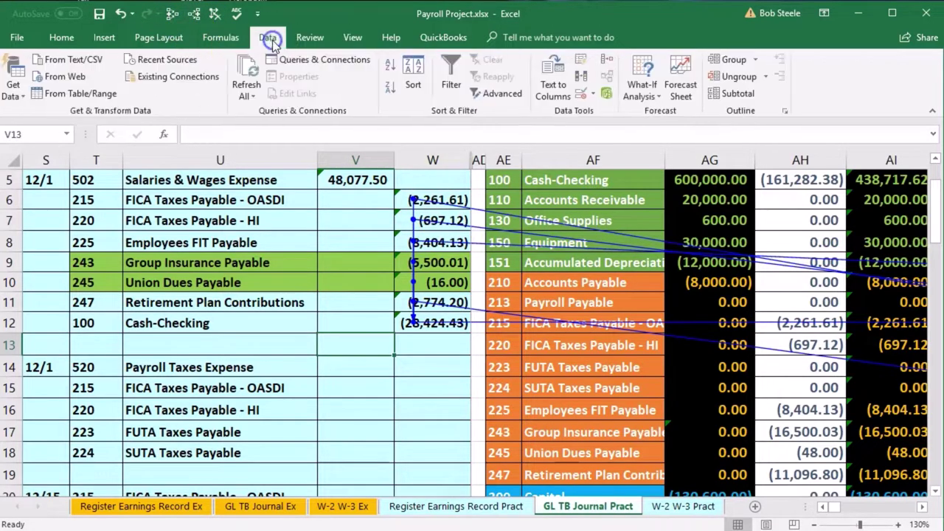
left_click(221, 37)
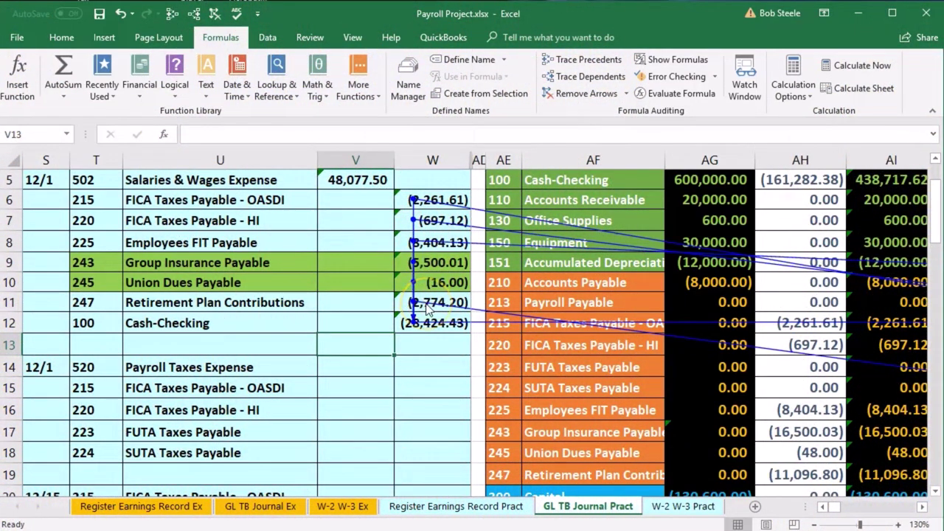
Remove the tracing arrows and post the Group Insurance Payable (243) credit to its ledger, entering 12/1 in BE24 and linking BF24 to W9.
left_click(549, 99)
left_click(432, 262)
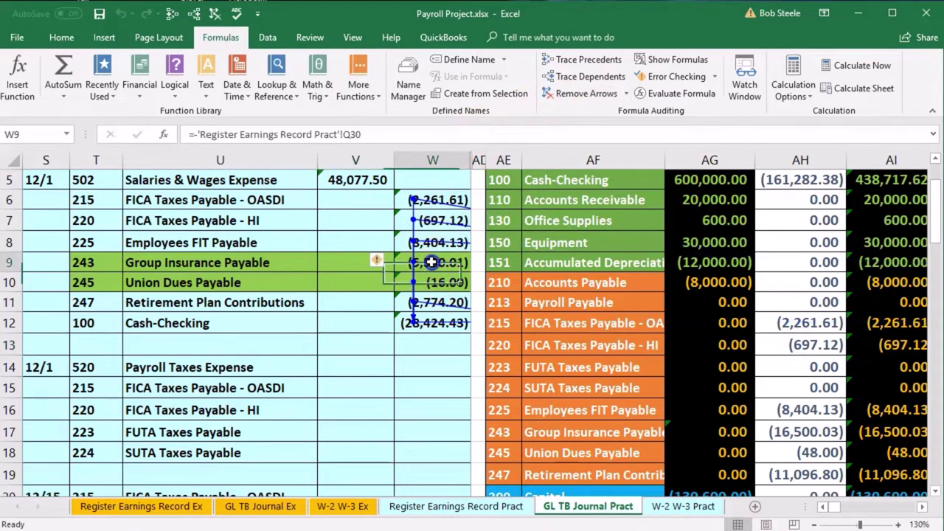
key("Right")
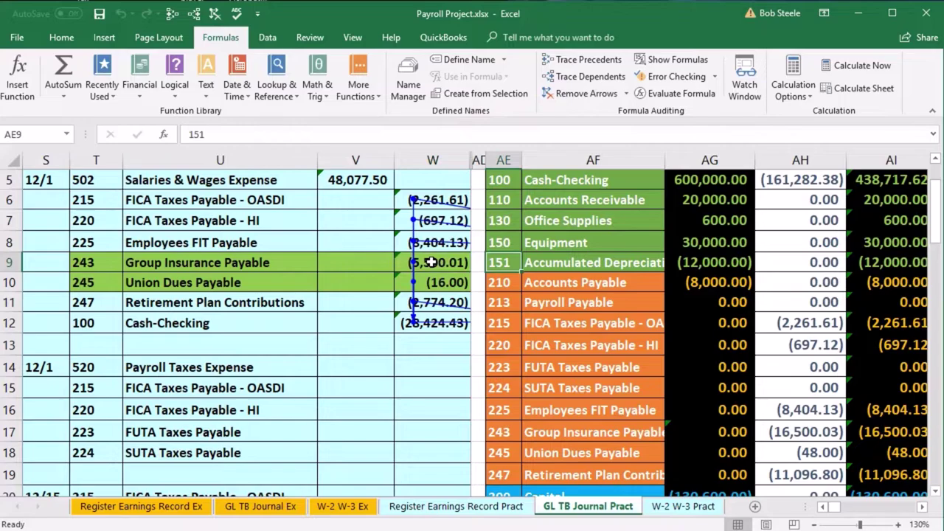
key("Right")
key("Right")
key("Right")
key("Right")
key("Right")
key("Right")
key("Right")
key("Right")
key("Right")
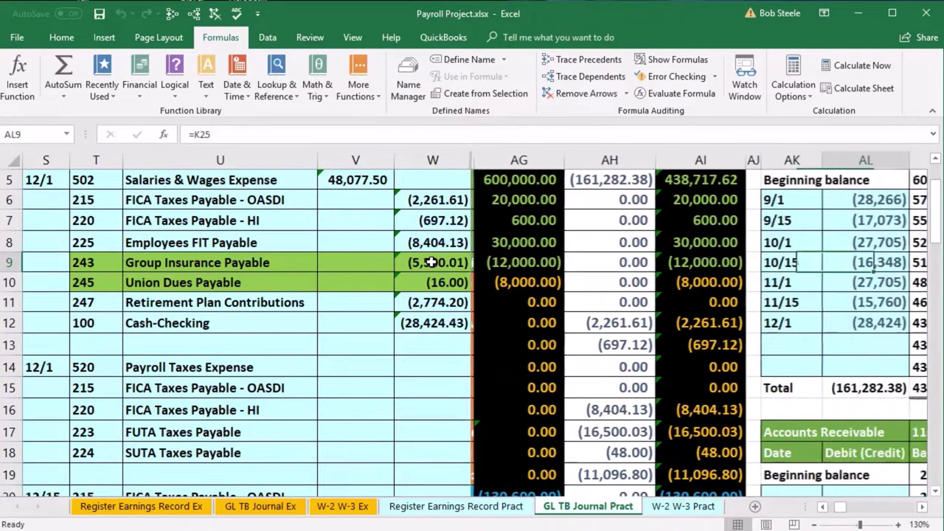
key("Right")
key("Right")
key("Right")
key("Right")
key("Right")
key("Right")
key("Right")
key("Right")
key("Right")
key("Right")
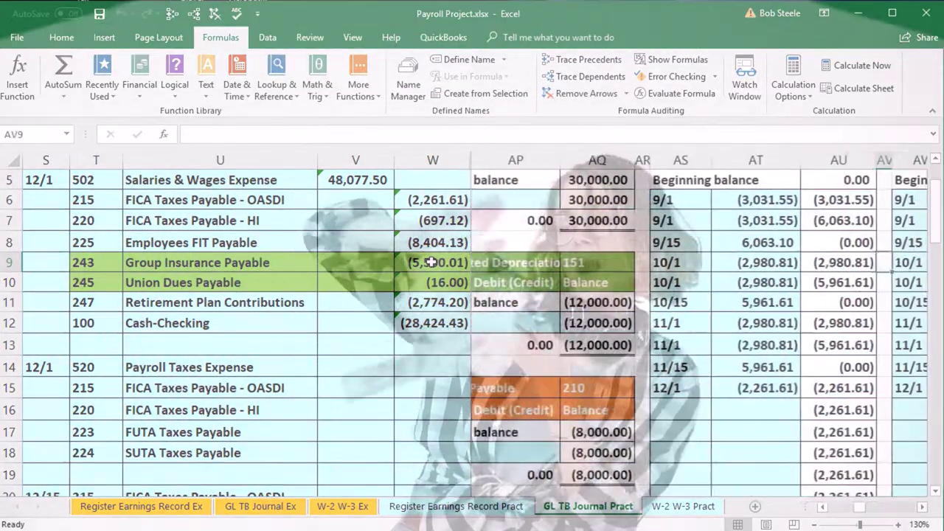
key("Right")
key("Right")
key("Right")
key("Right")
key("Right")
key("Right")
key("Right")
key("Right")
key("Right")
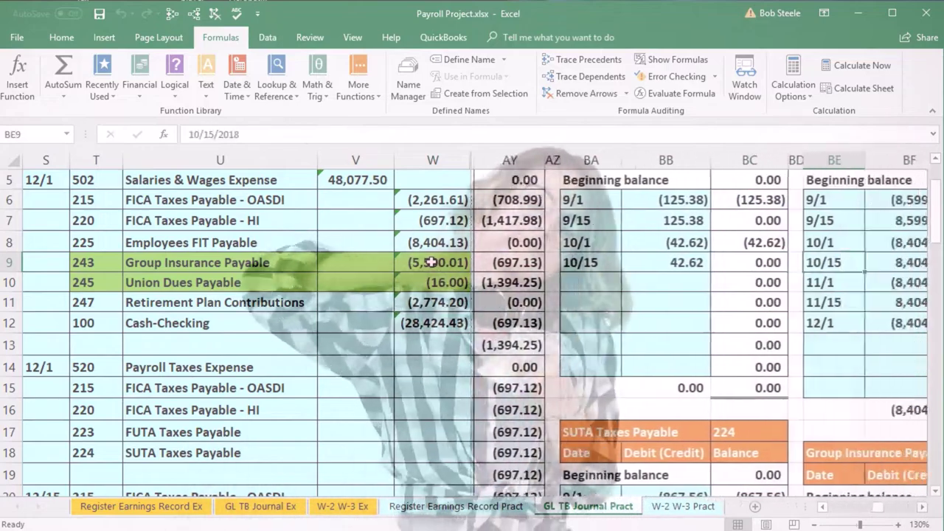
key("Right")
key("Right")
key("Right")
key("Down")
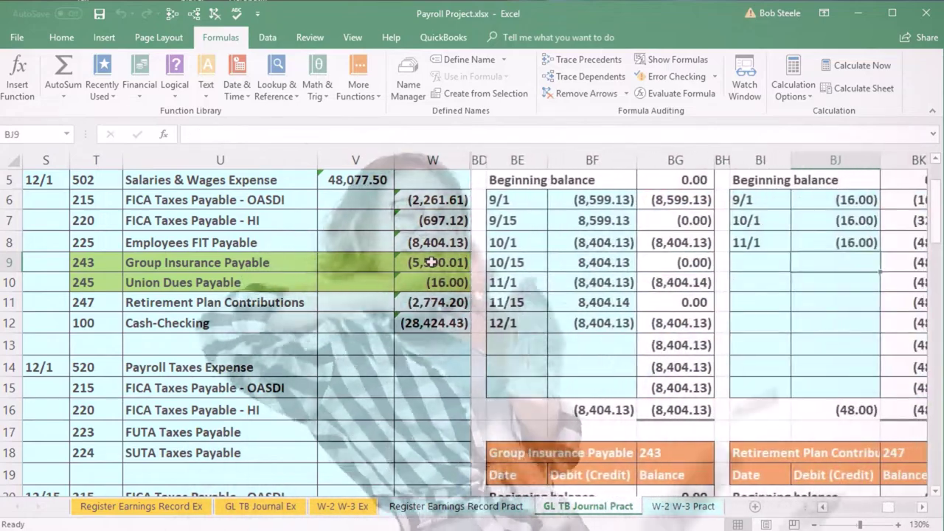
key("Down")
key("Down")
key("Down")
key("Down")
key("Down")
key("Down")
key("Down")
key("Down")
key("Down")
key("Down")
key("Down")
key("Down")
key("Down")
key("Down")
key("Down")
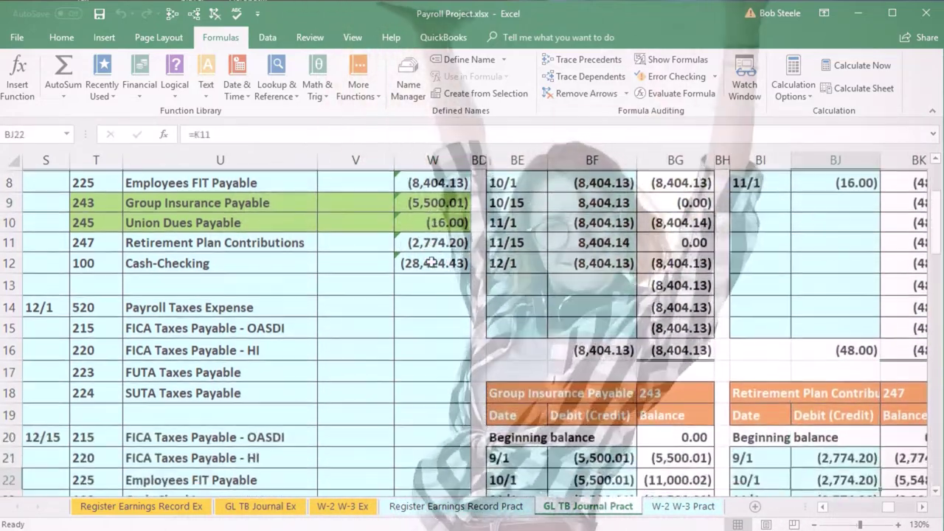
key("Left")
key("Left")
key("Left")
key("Left")
key("Left")
key("Up")
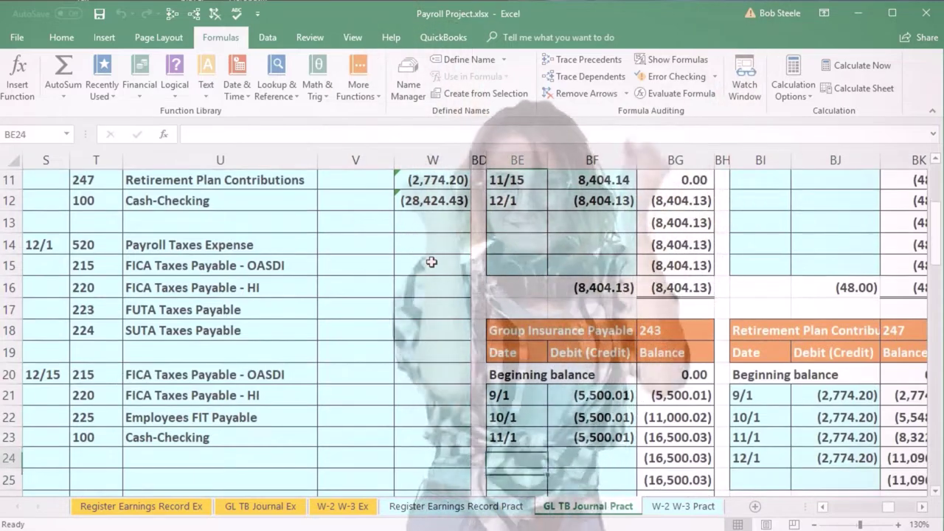
type("12/1")
key("Tab")
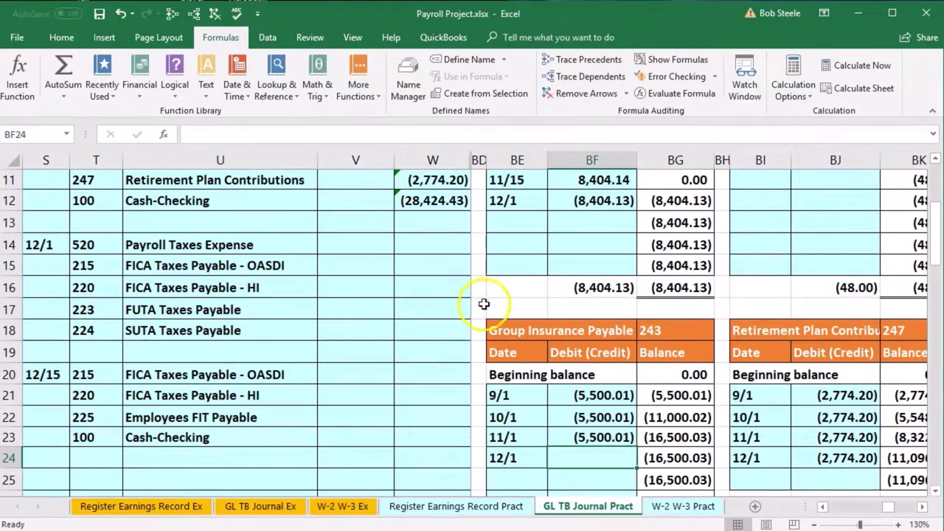
type("=")
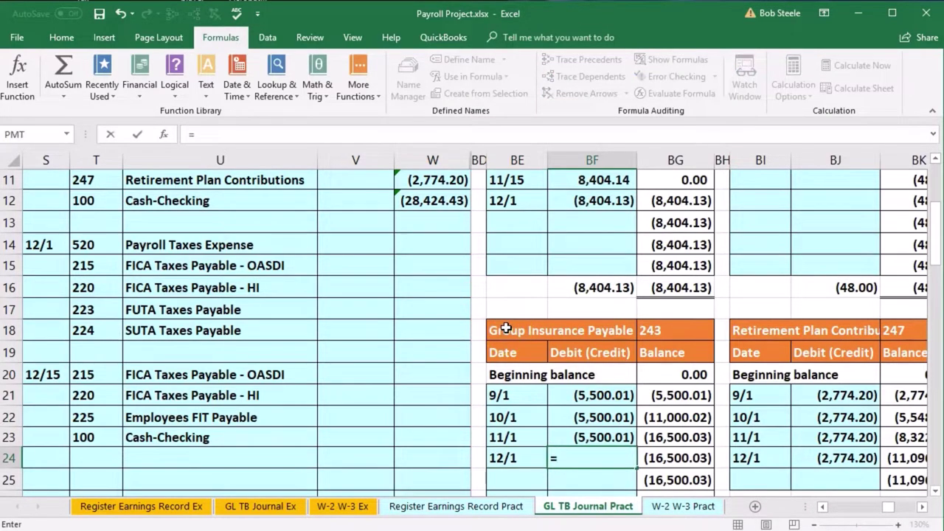
scroll(434, 329, "up", 1)
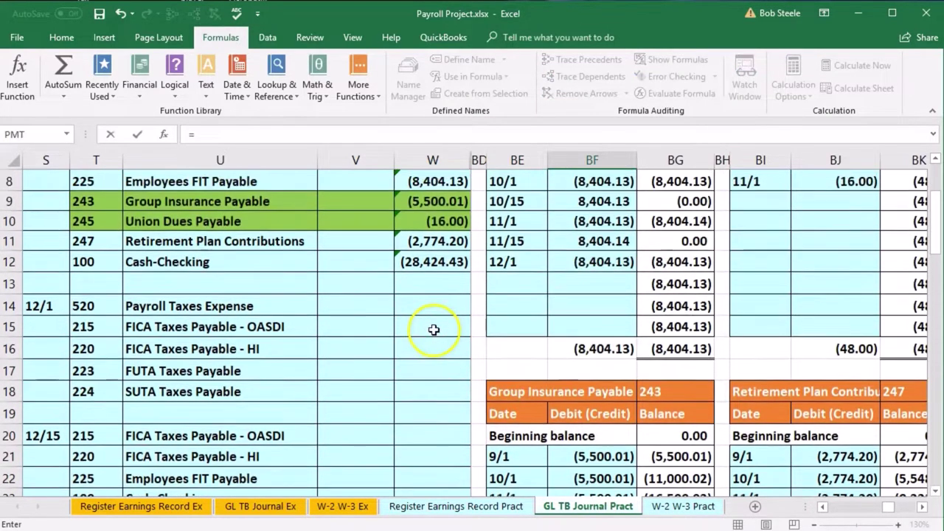
left_click(432, 206)
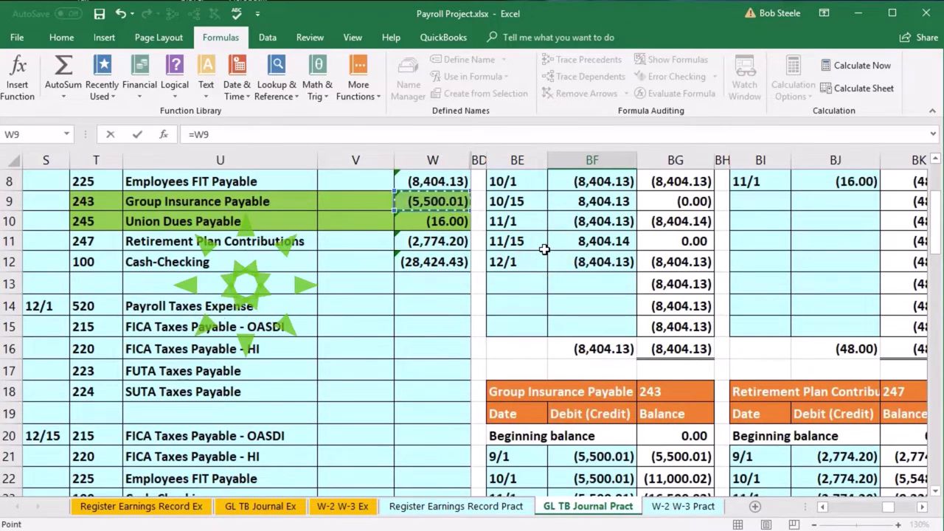
key("Return")
Post the Union Dues Payable (245) credit to its ledger, entering 12/1 in BI9 and linking BJ9 to W10.
scroll(544, 250, "up", 1)
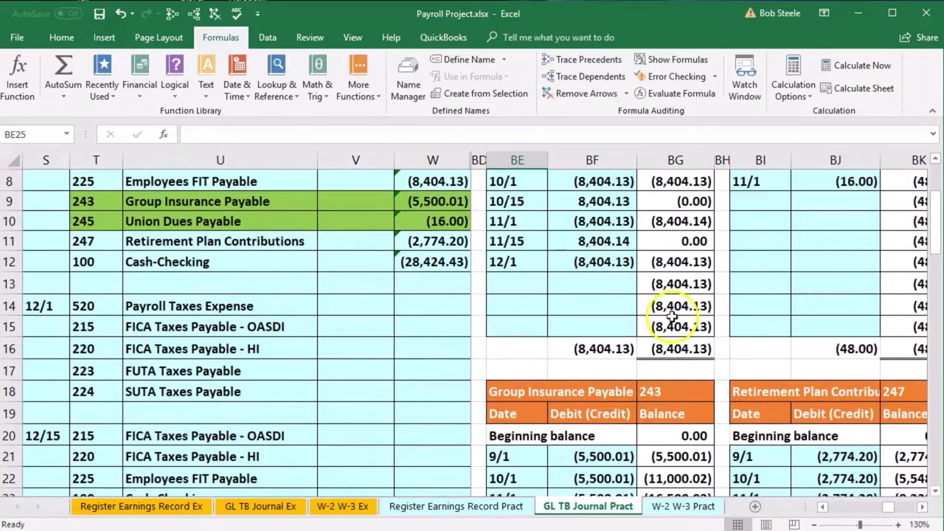
left_click(776, 332)
scroll(786, 329, "up", 2)
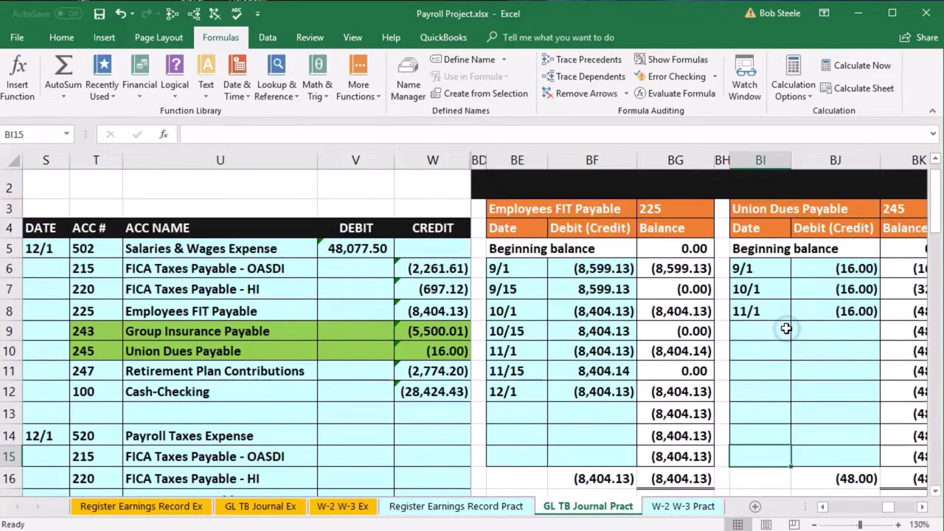
left_click(779, 329)
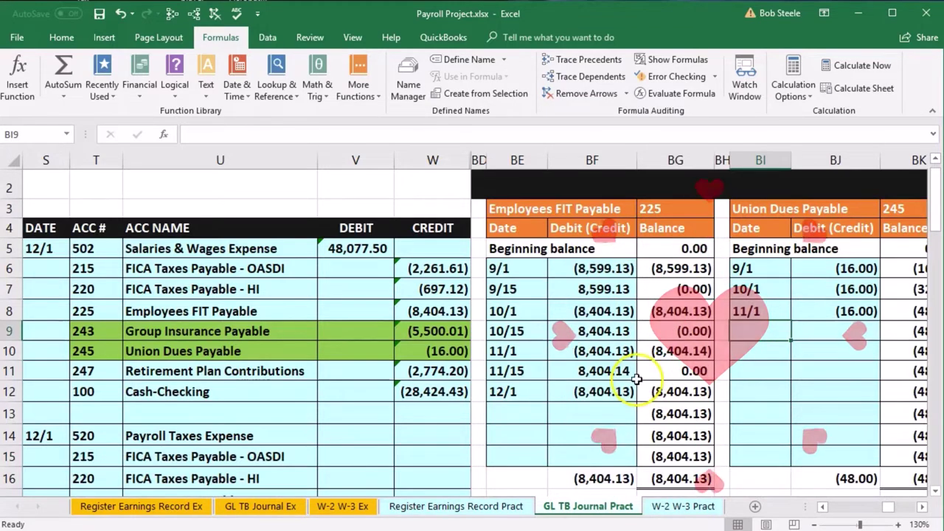
type("12/1")
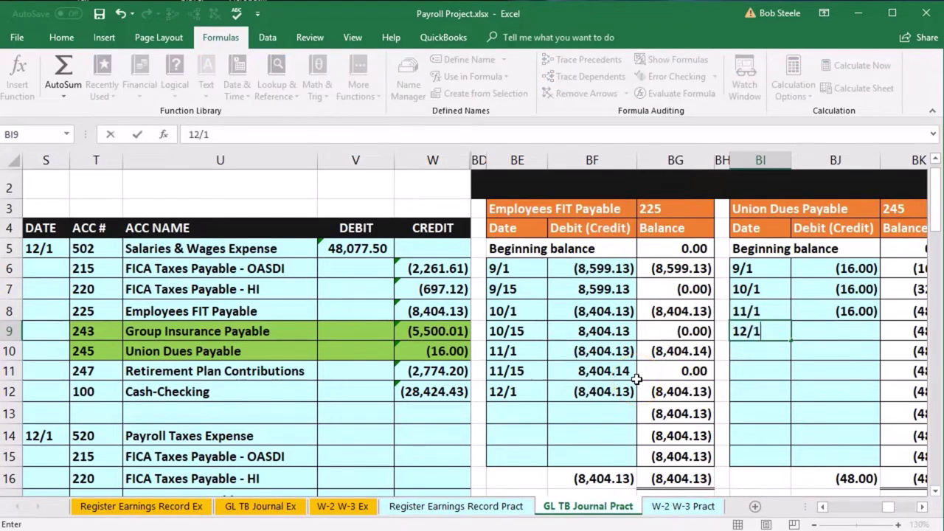
key("Tab")
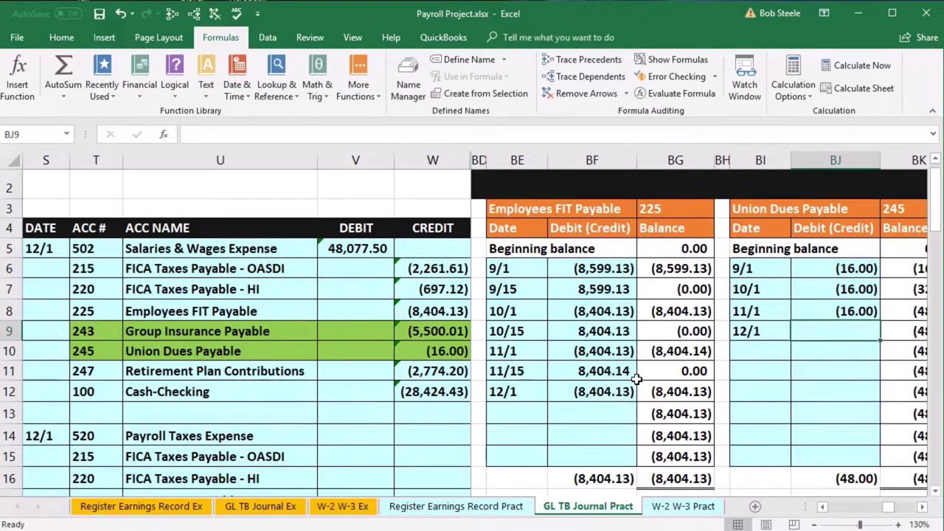
type("=")
left_click(453, 351)
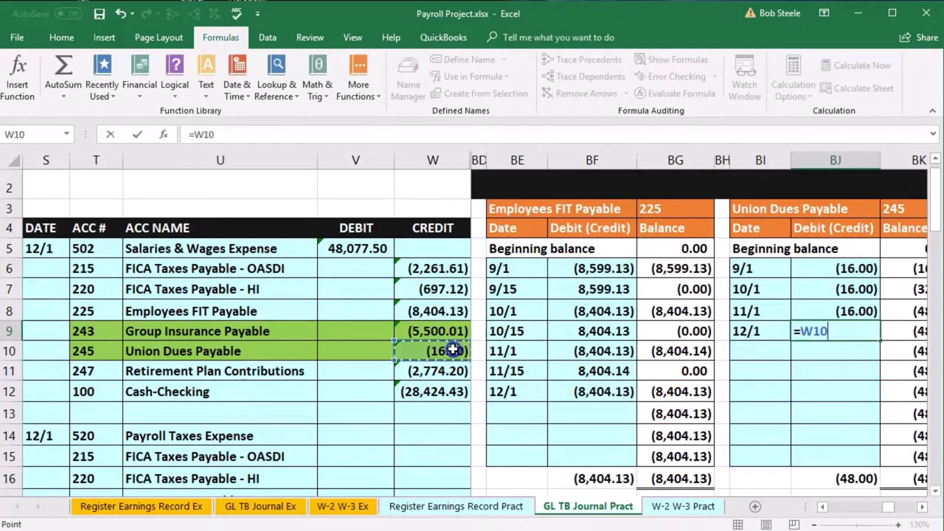
key("Return")
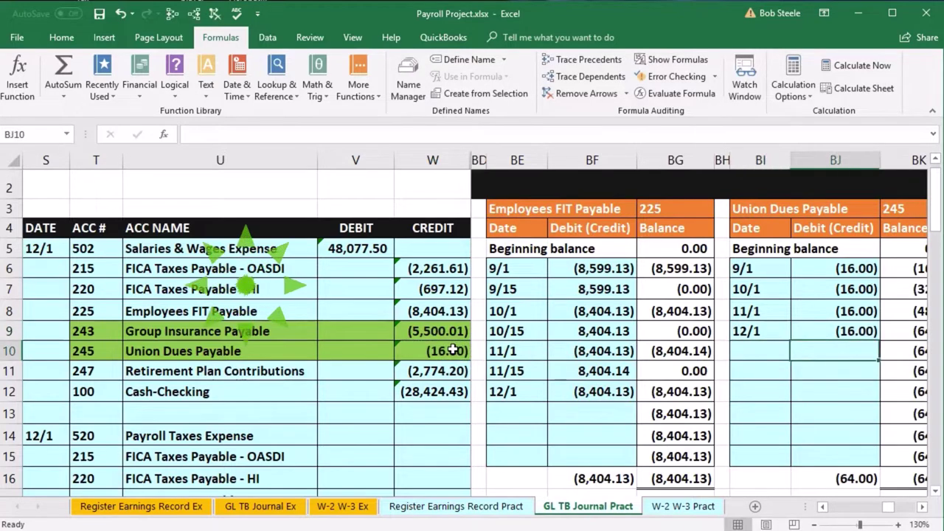
Check the Union Dues balance, the trial balance totals in row 26, the net income formula in AI27 and the liability balances in AI12:AI19.
key("Right")
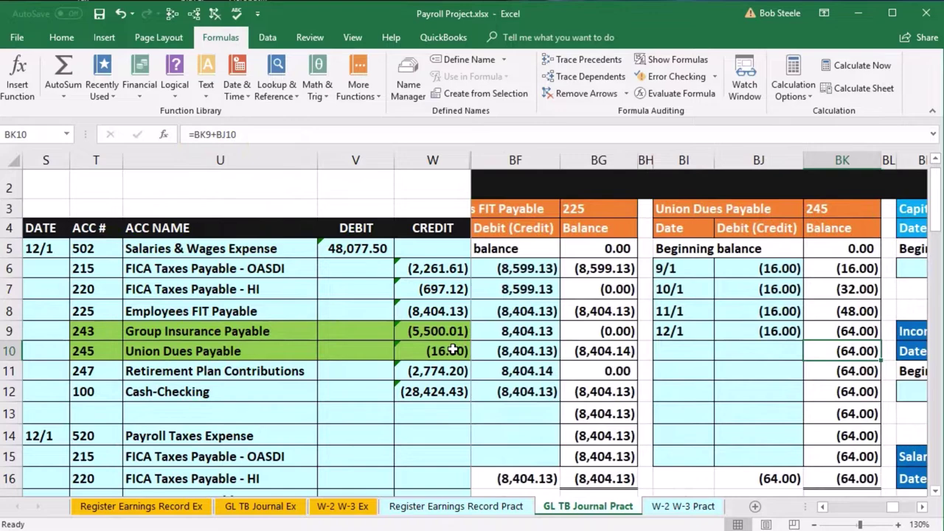
left_click(452, 350)
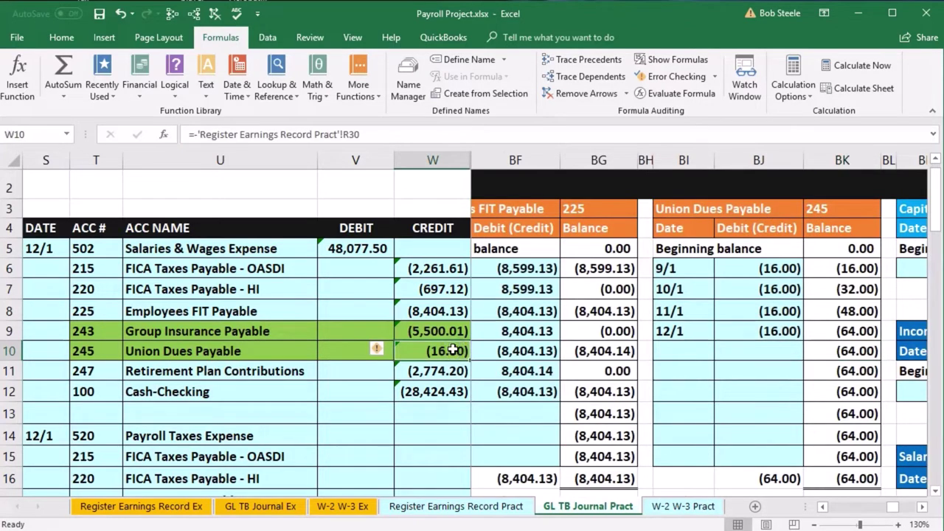
key("Right")
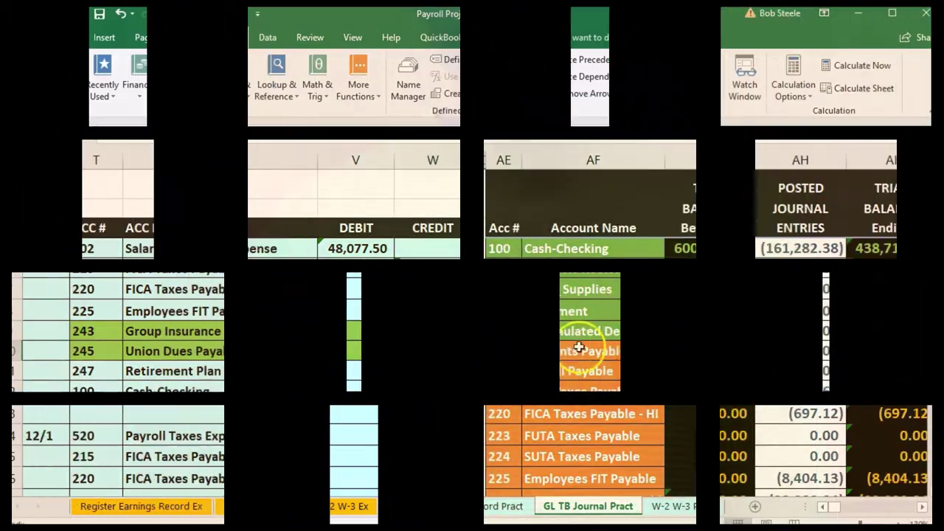
scroll(592, 345, "down", 2)
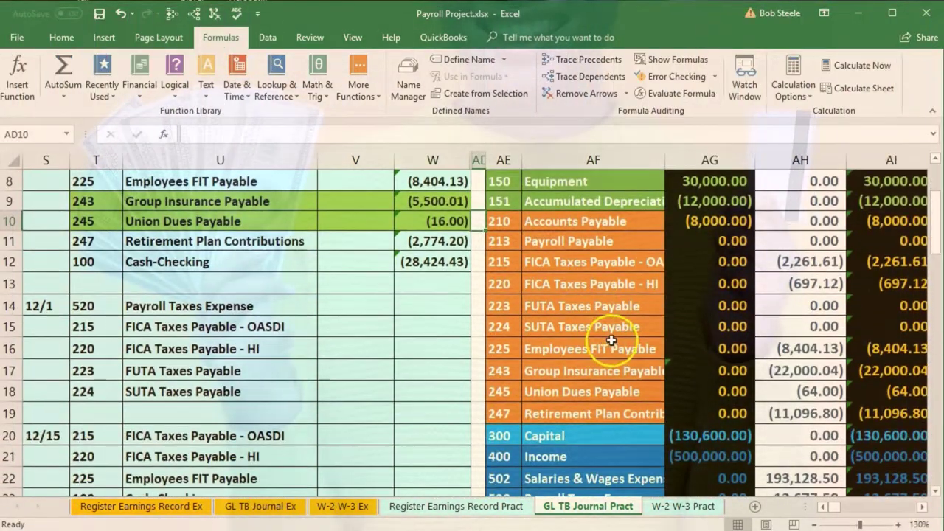
scroll(782, 487, "down", 2)
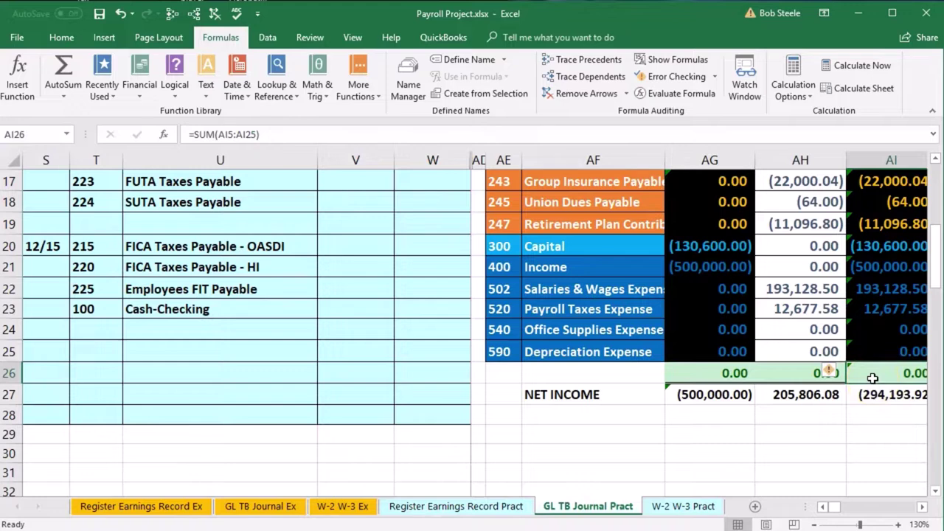
double_click(872, 395)
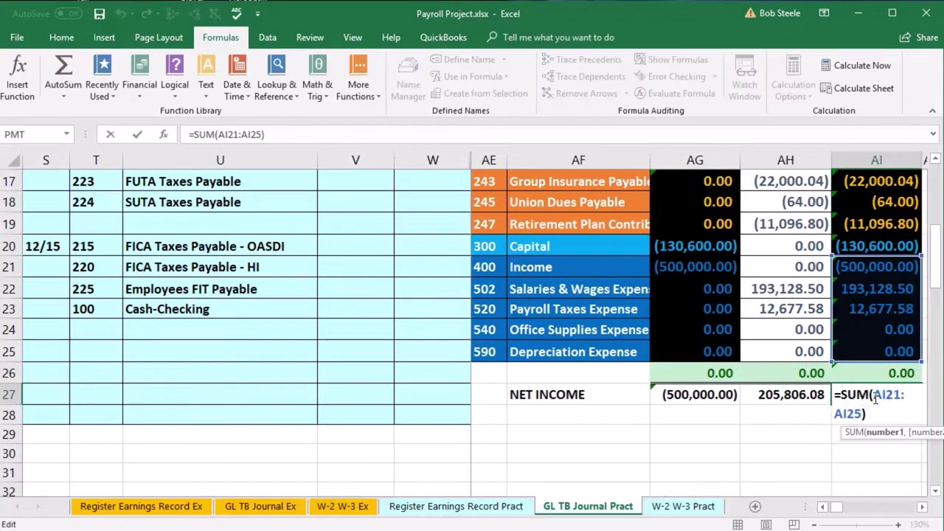
key("Return")
left_click(873, 397)
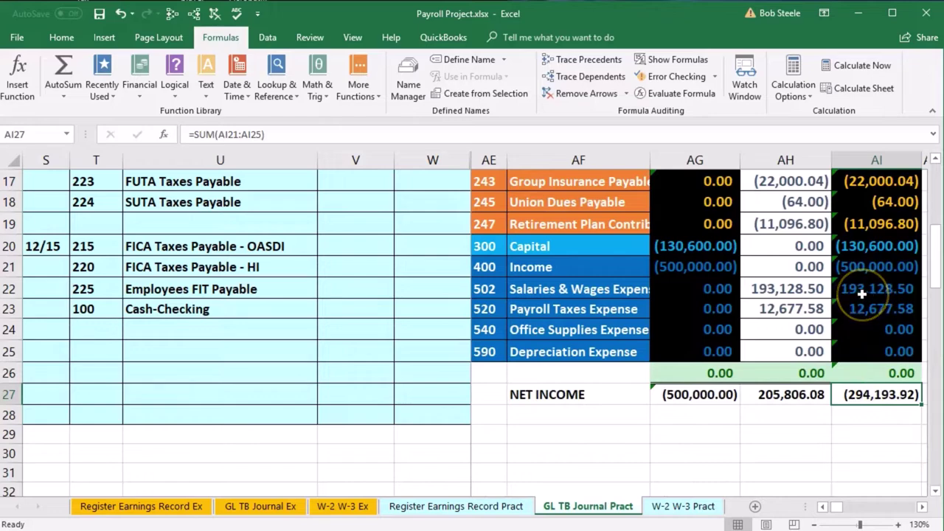
scroll(861, 293, "up", 3)
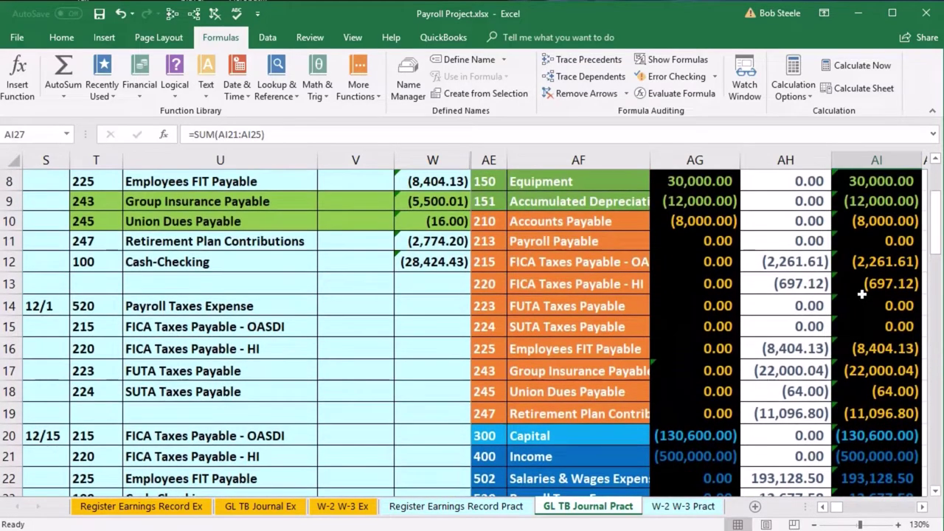
left_click_drag(872, 261, 872, 401)
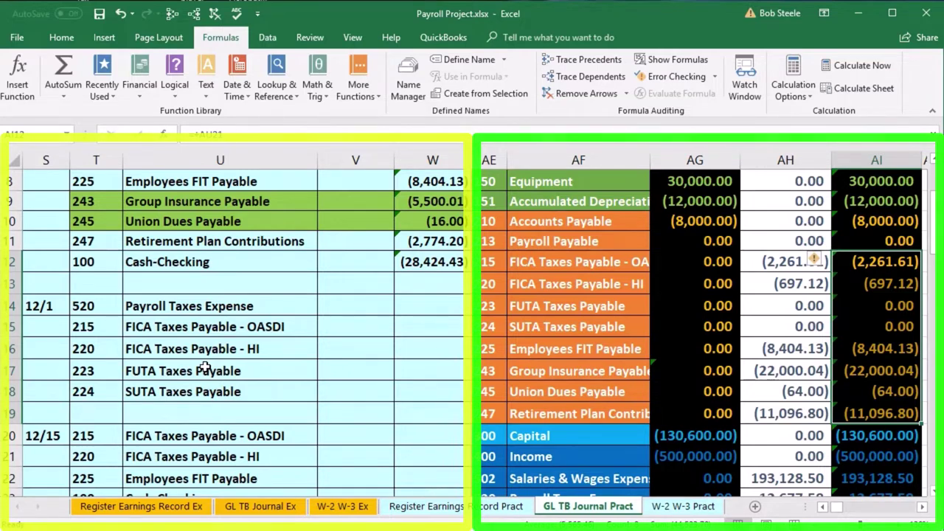
Clear the green highlighting from the Group Insurance and Union Dues lines by copying the formatting of T8:W8 onto T9:W10.
left_click(177, 315)
scroll(109, 229, "up", 3)
left_click(121, 238)
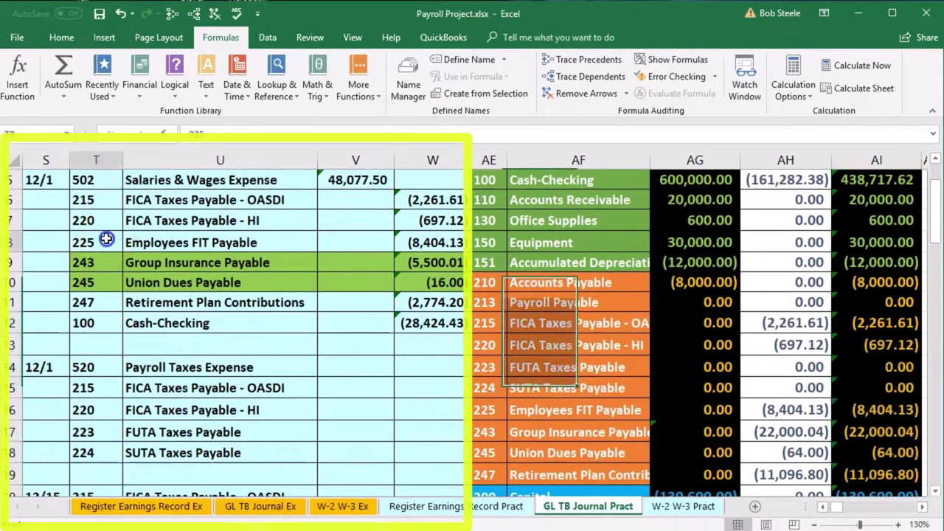
left_click_drag(121, 238, 181, 234)
left_click_drag(245, 233, 415, 233)
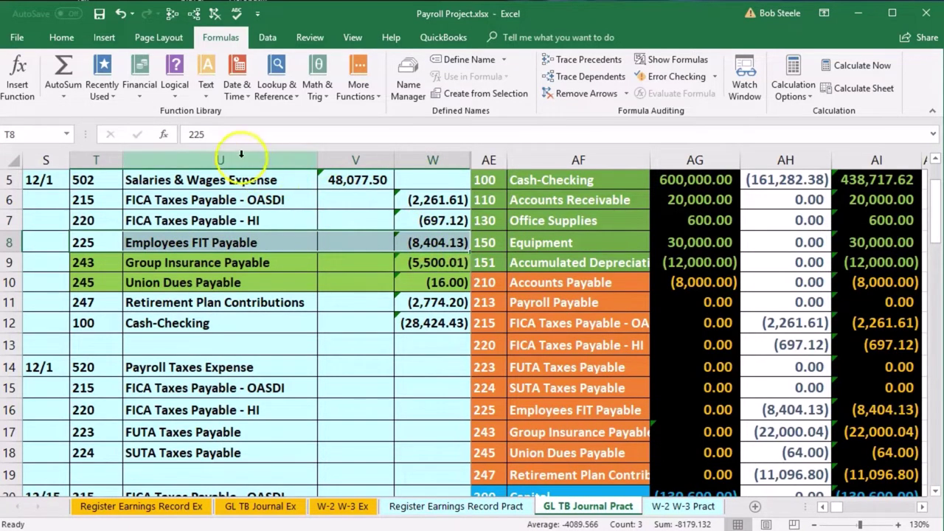
left_click(61, 40)
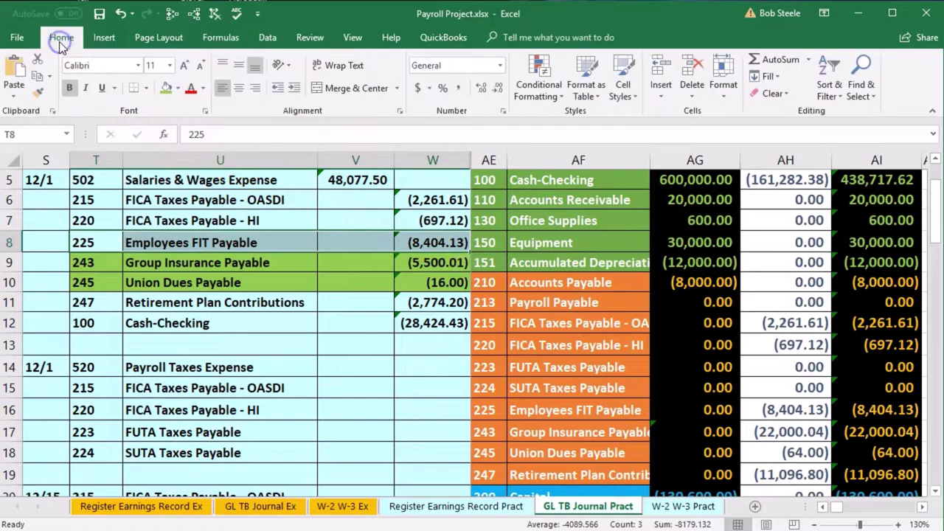
left_click(39, 95)
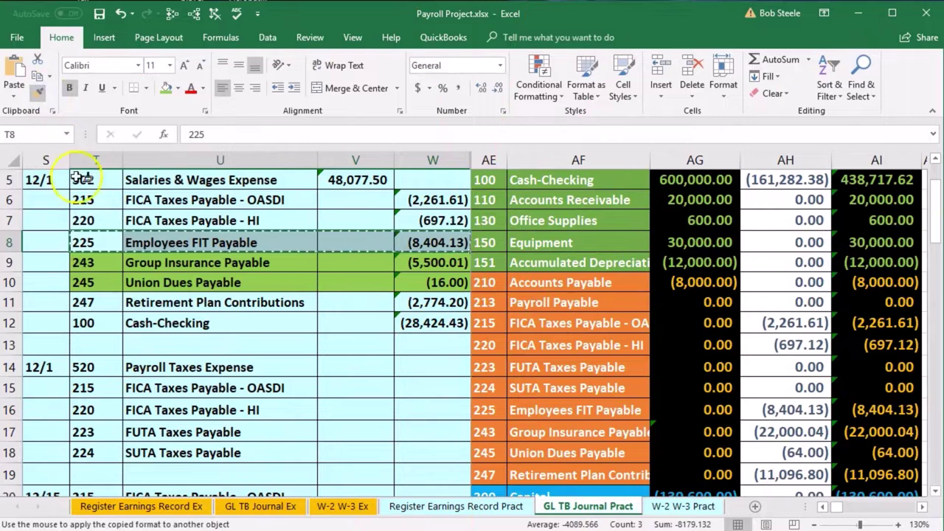
left_click_drag(82, 263, 402, 276)
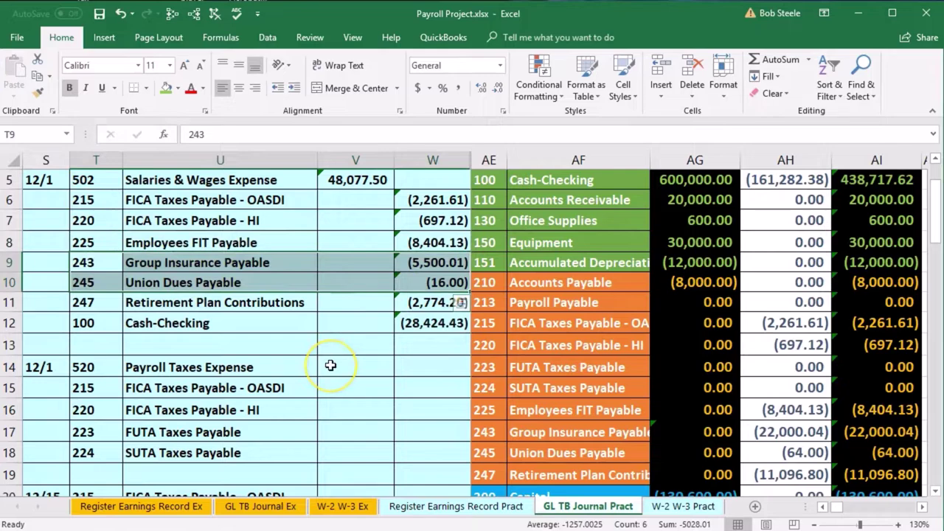
scroll(330, 365, "down", 1)
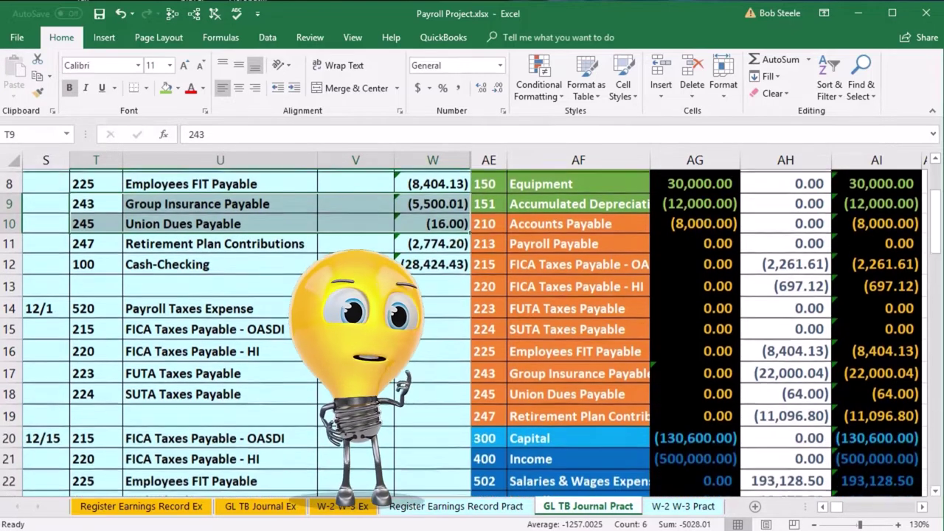
scroll(330, 366, "down", 1)
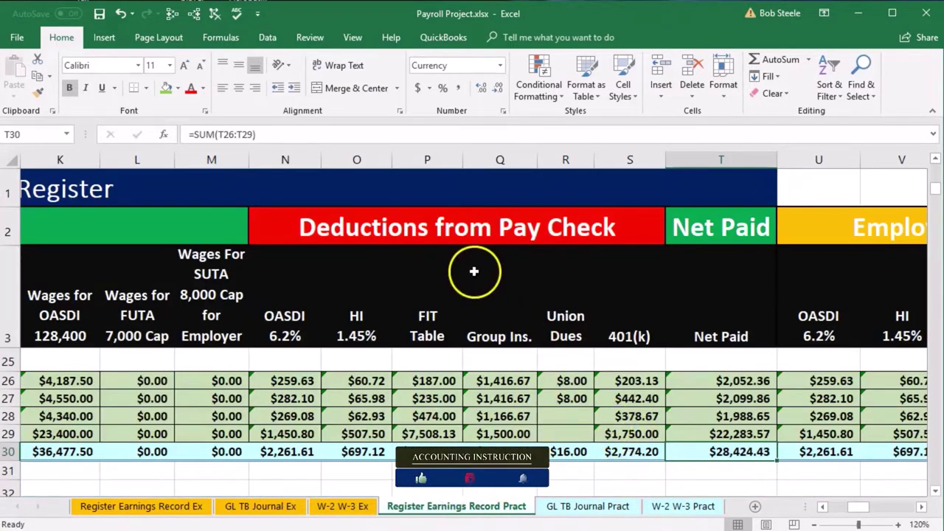
Examine the Net Paid column and the employer's OASDI, HI, FUTA and SUTA tax columns in the payroll register.
left_click(713, 234)
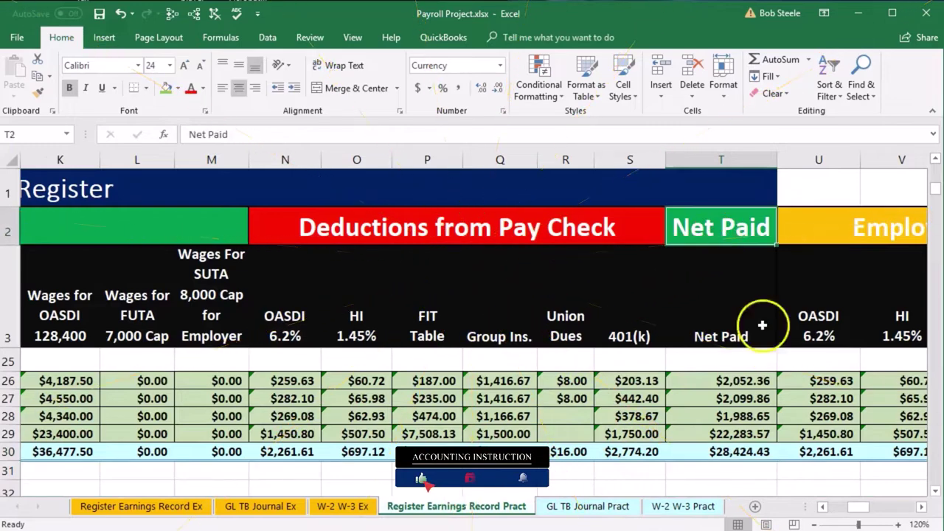
left_click(921, 507)
left_click(920, 507)
left_click(920, 507)
left_click(920, 507)
left_click(920, 508)
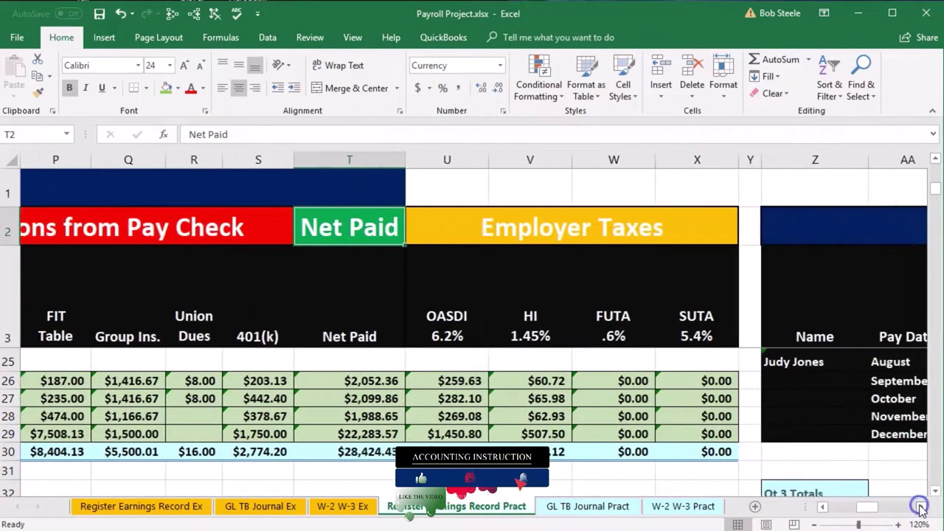
left_click(452, 324)
left_click_drag(456, 325, 670, 308)
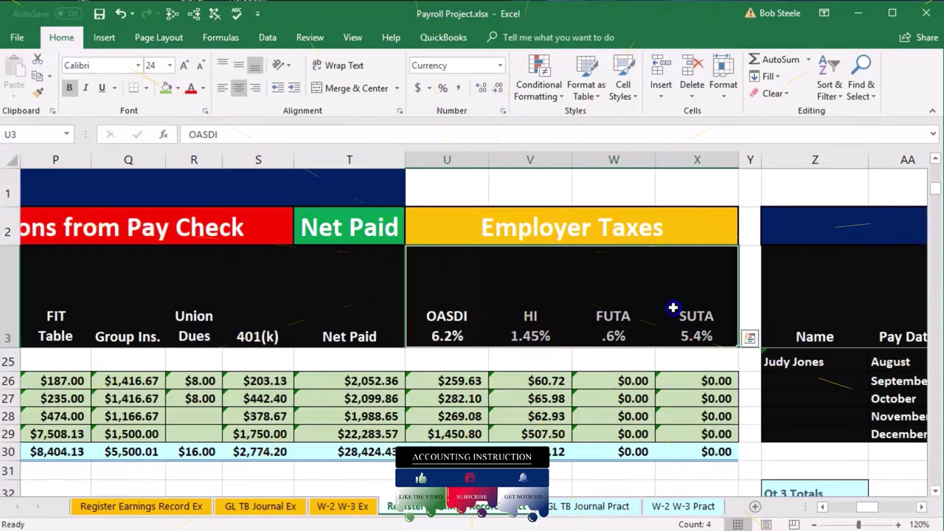
left_click_drag(449, 317, 504, 313)
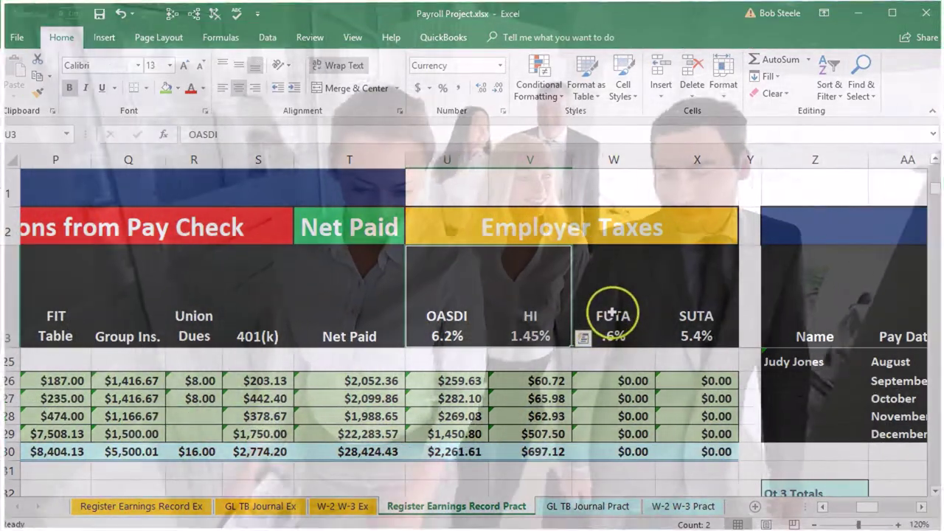
left_click_drag(609, 315, 663, 307)
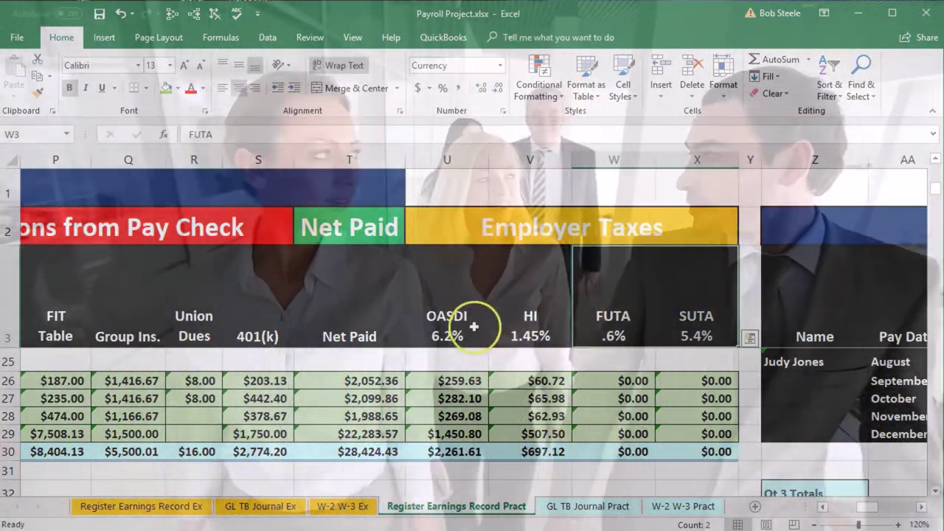
left_click(473, 326)
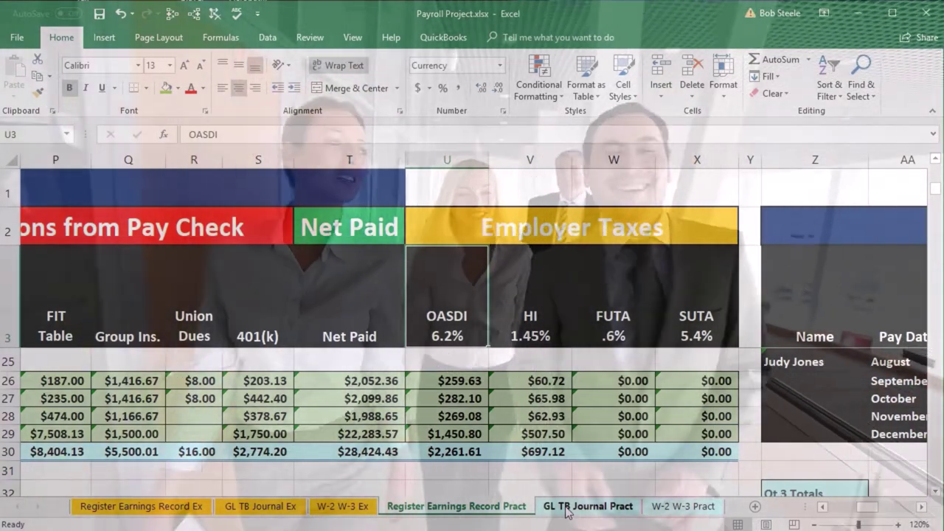
Credit FICA Taxes Payable - OASDI in W15 of GL TB Journal Pract with the negative of register total U30.
left_click(568, 511)
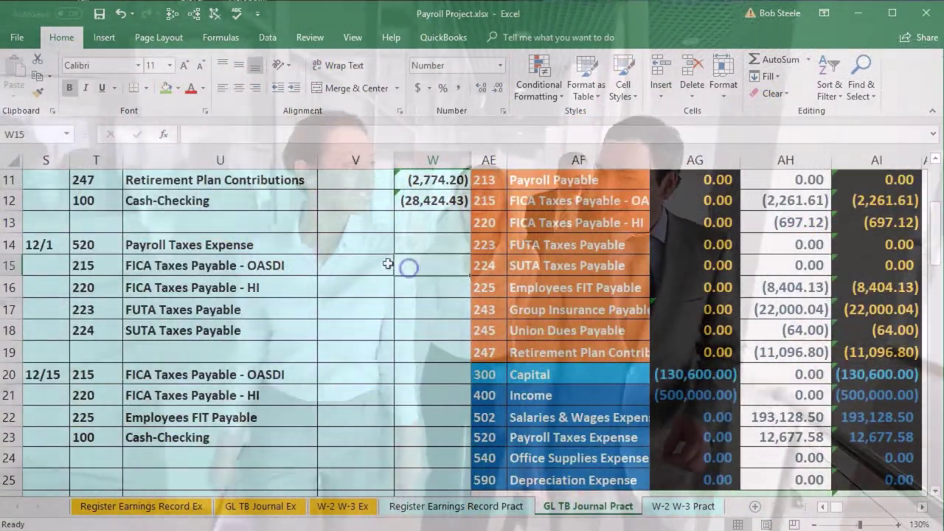
left_click(421, 273)
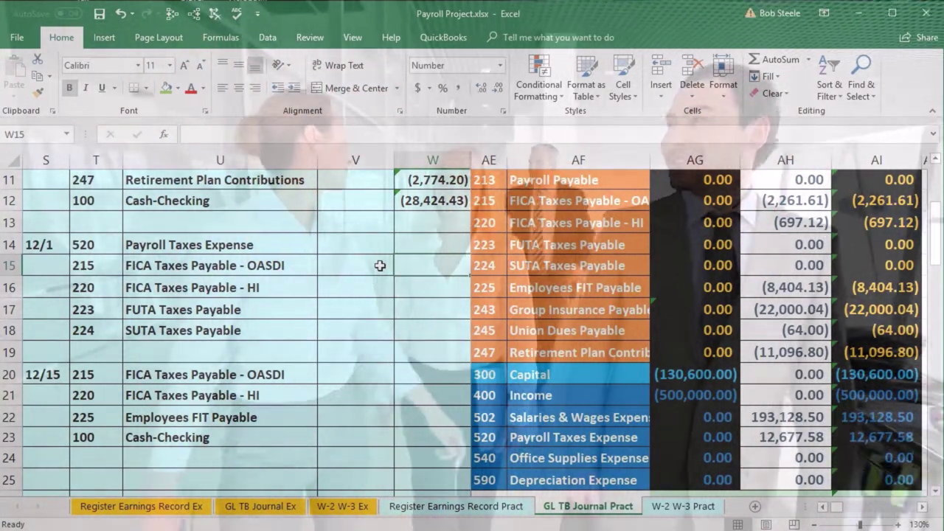
type("-")
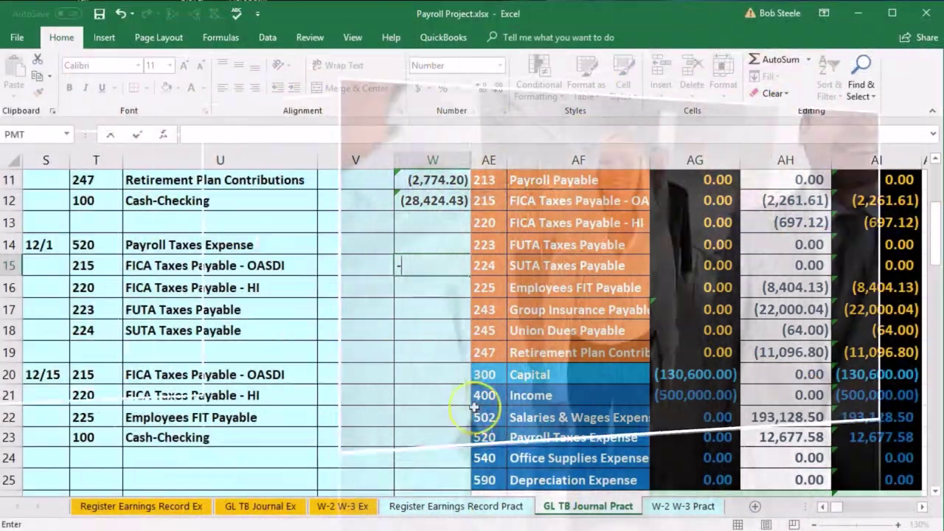
left_click(494, 508)
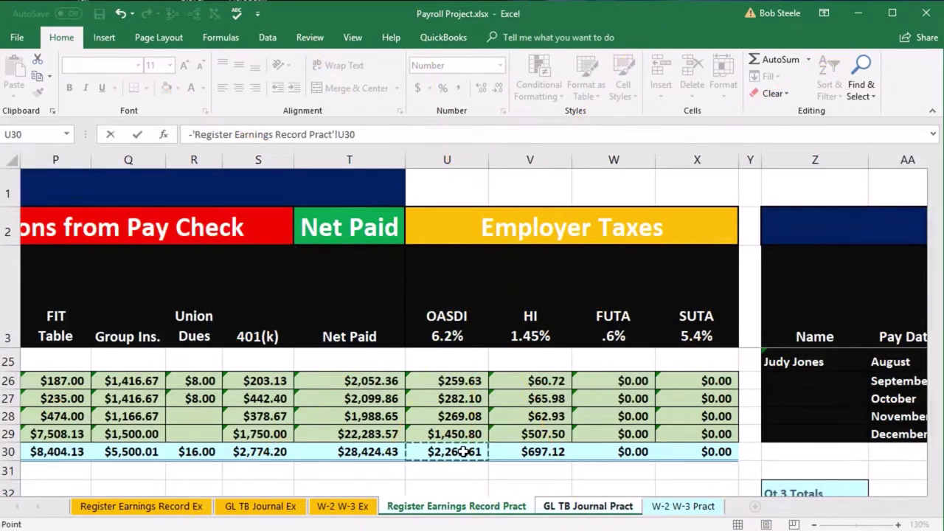
key("Return")
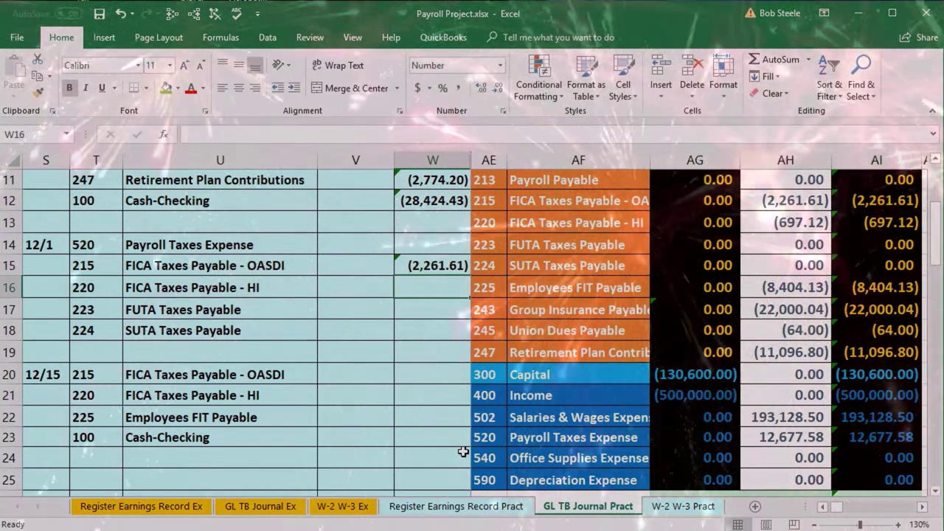
Credit FICA Taxes Payable - HI in W16 with the negative of the employer HI total in V30 of the register.
type("=-")
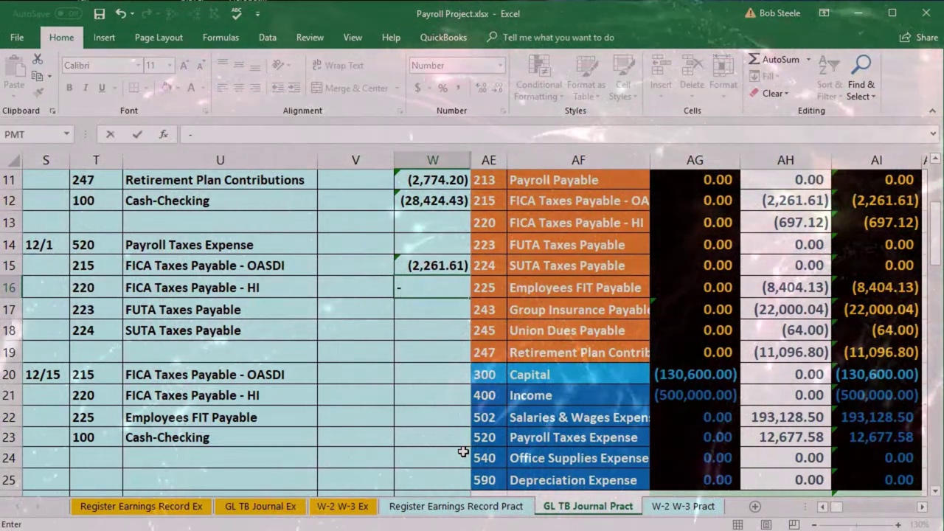
left_click(476, 506)
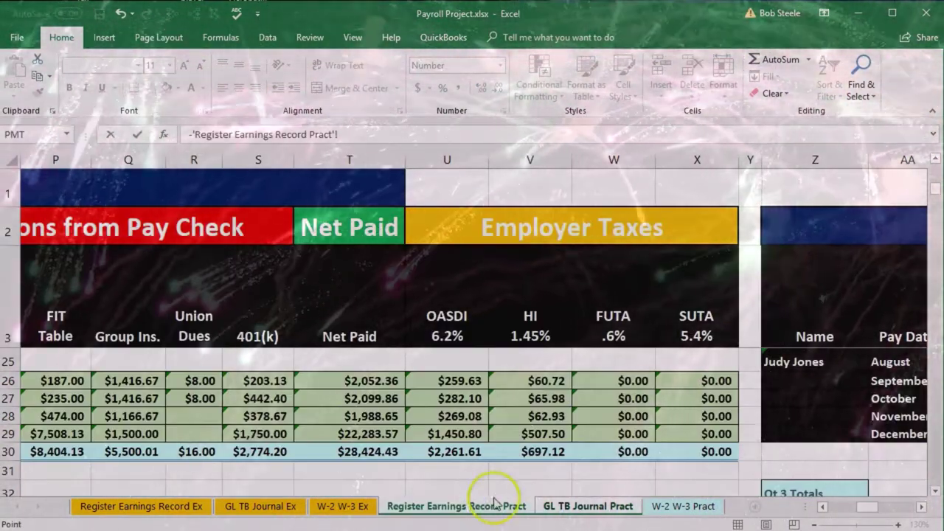
left_click(528, 449)
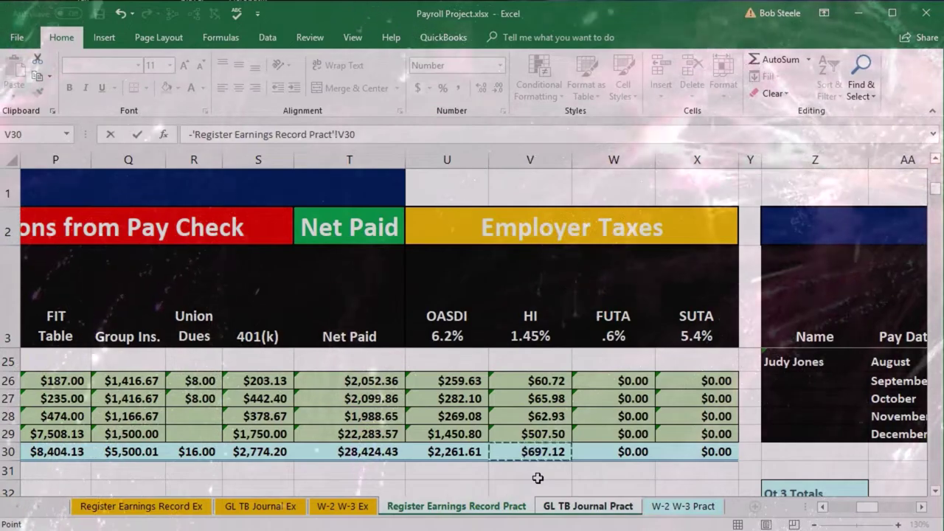
key("Return")
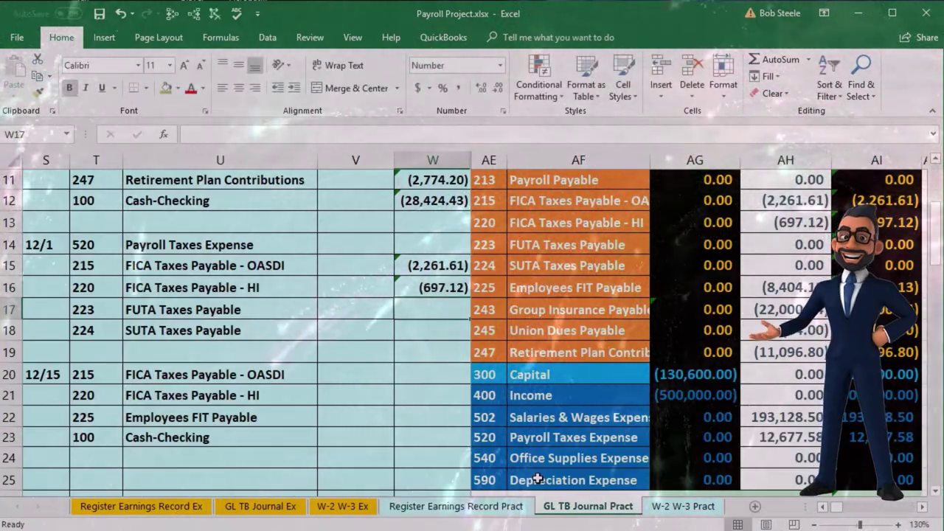
Enter 0 for FUTA Taxes Payable in W17 and for SUTA Taxes Payable in W18.
type("0")
key("Return")
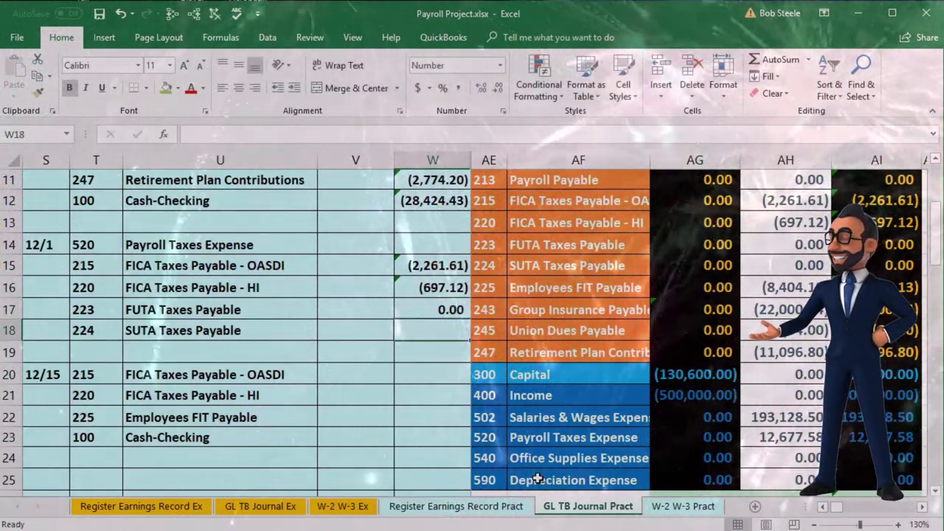
type("0")
key("Return")
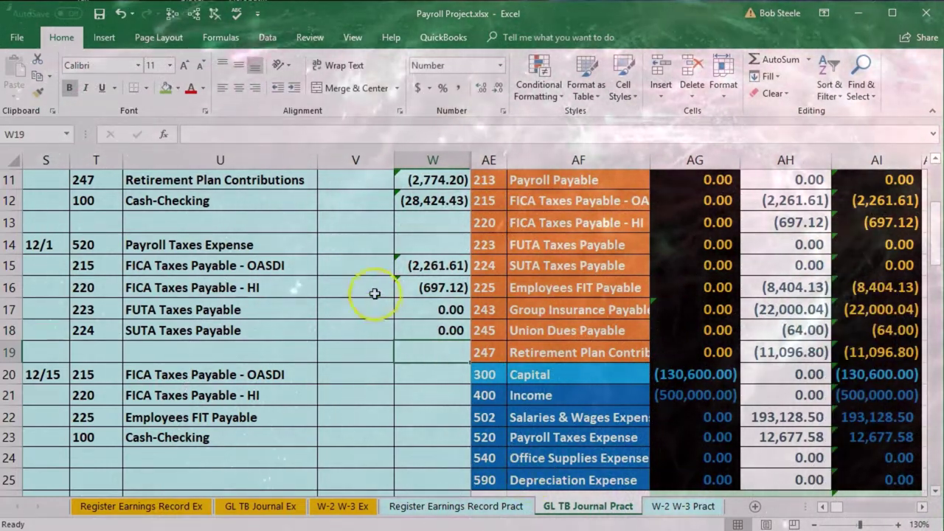
Debit Payroll Taxes Expense in V14 with the formula -SUM(V15:W18).
left_click(349, 250)
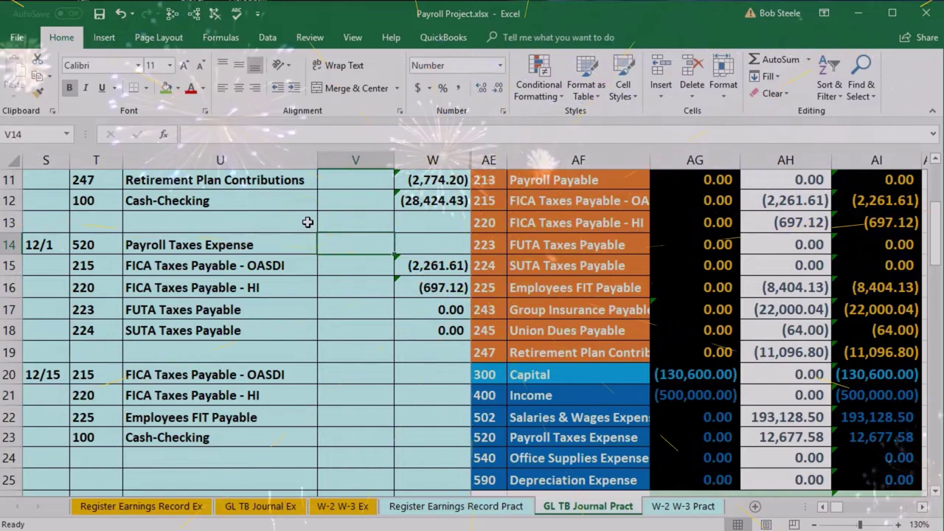
type("-")
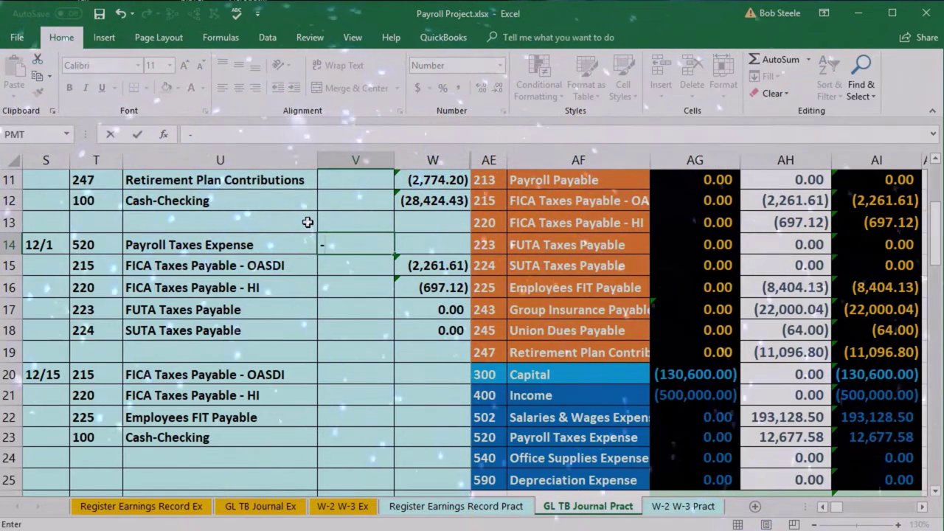
type("sum")
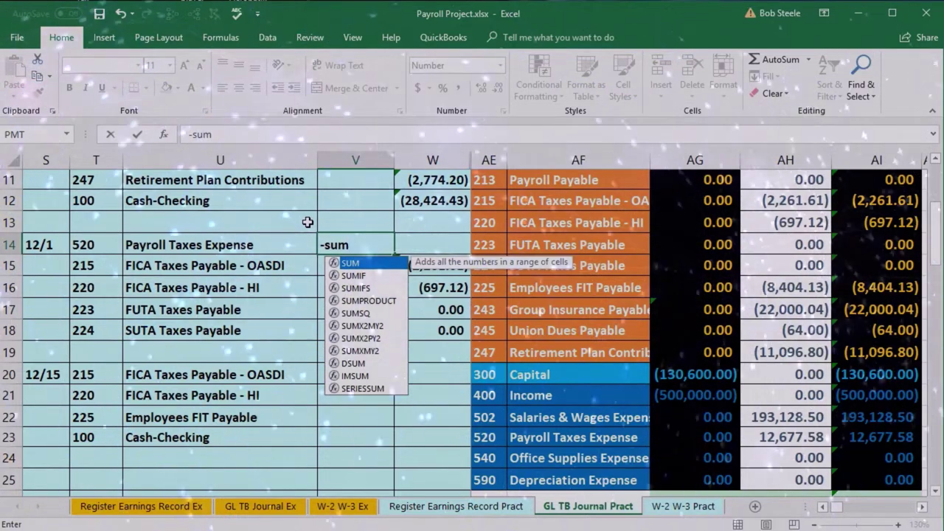
type("(")
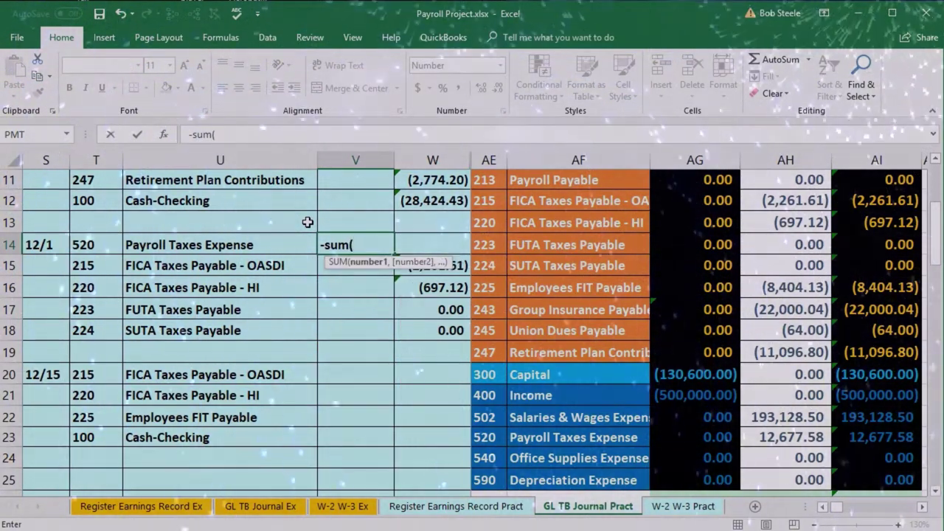
key("Down")
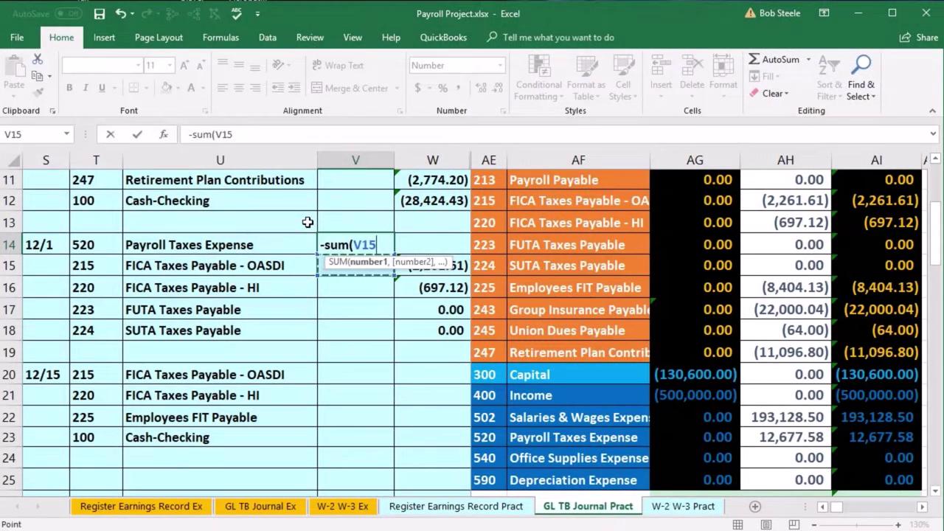
key("shift+Down")
key("shift+Down")
key("shift+Down")
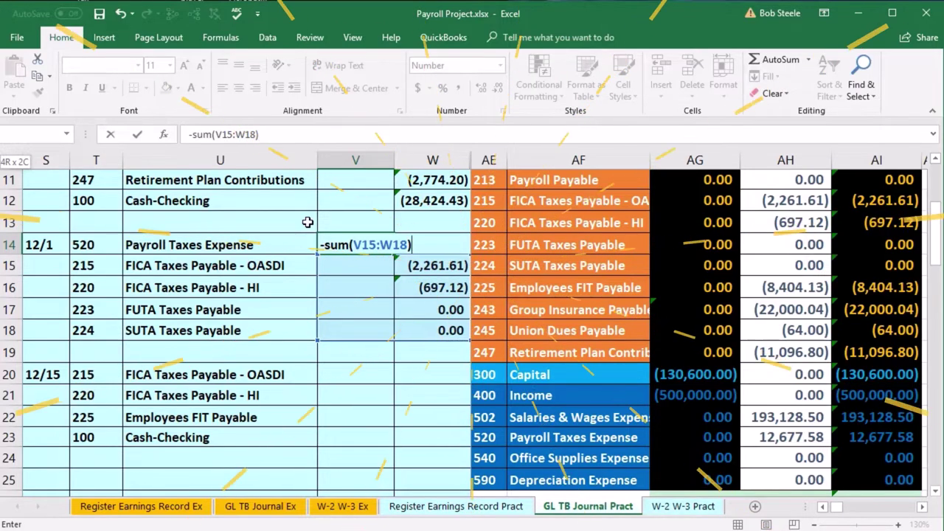
key("Return")
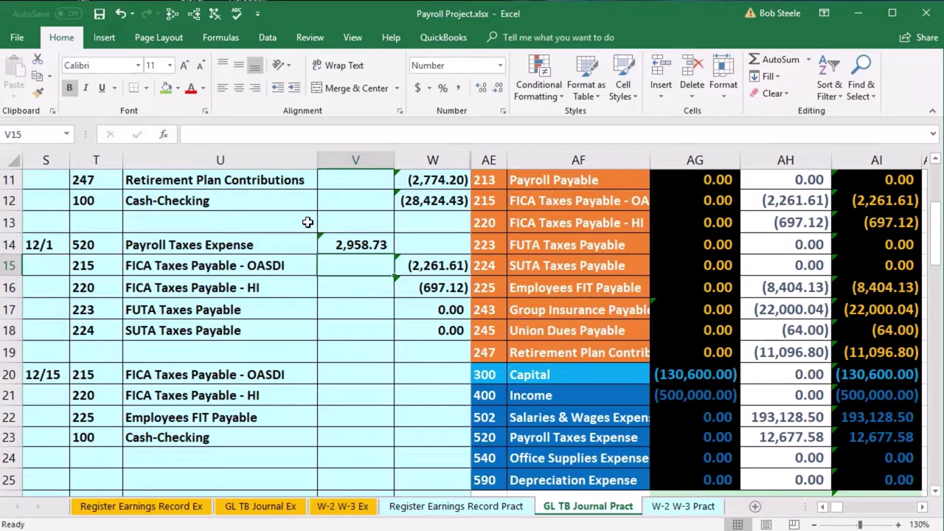
Post the payroll taxes debit to the Payroll Taxes Expense ledger (520), dating BQ9 12/1 and linking BR9 to V14.
left_click_drag(84, 245, 141, 244)
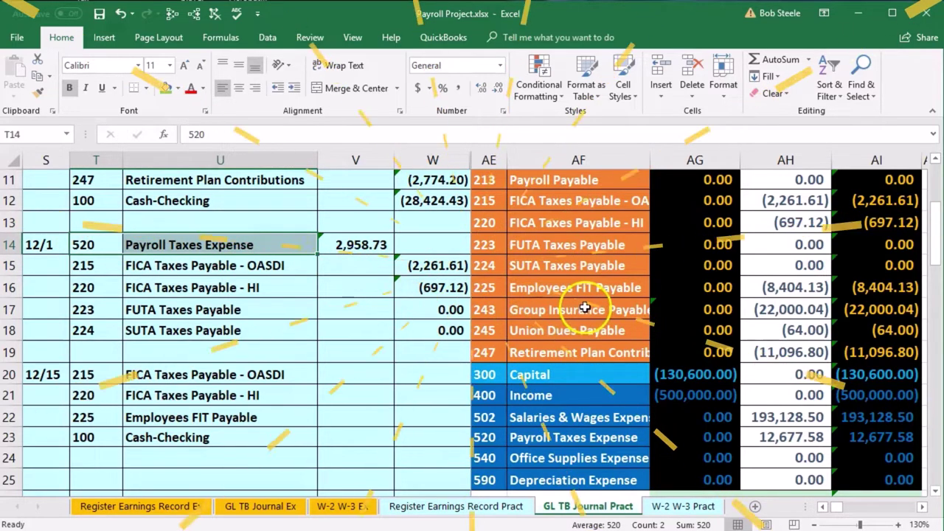
scroll(568, 347, "down", 1)
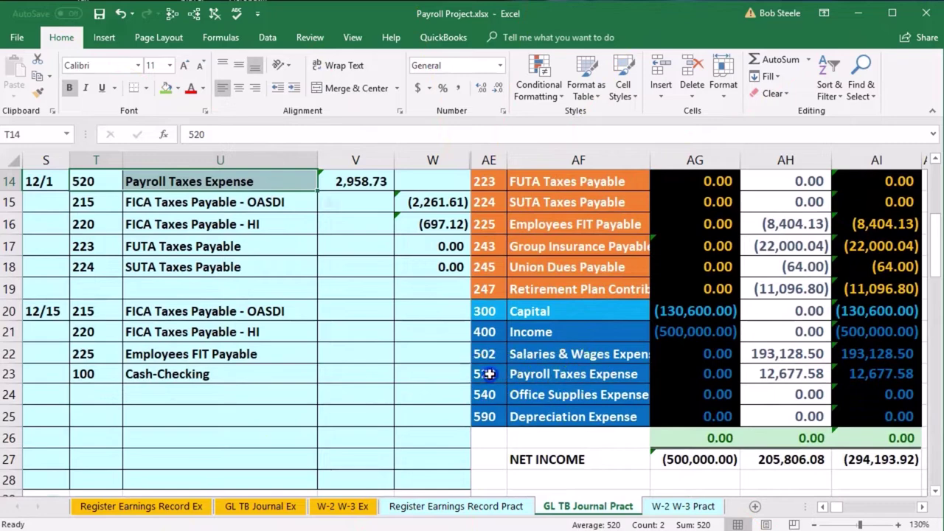
left_click_drag(489, 374, 522, 378)
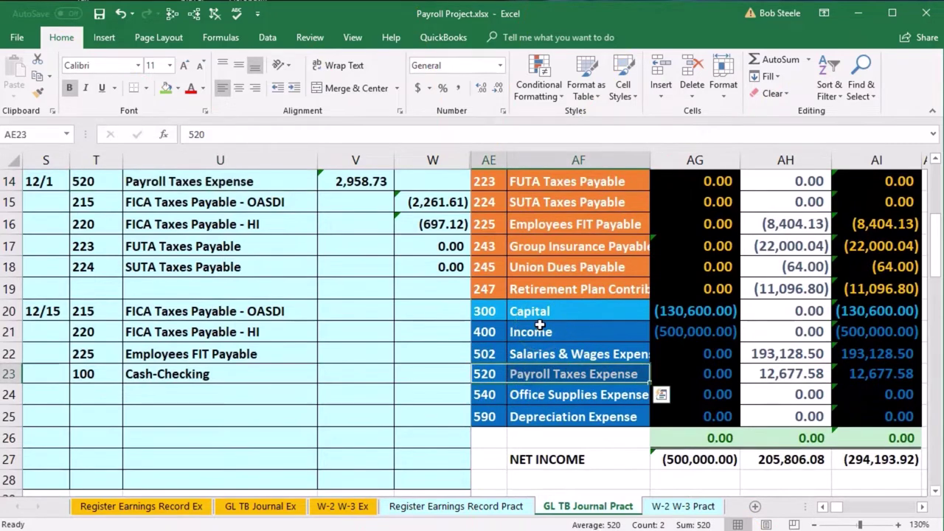
scroll(540, 325, "up", 1)
left_click(573, 263)
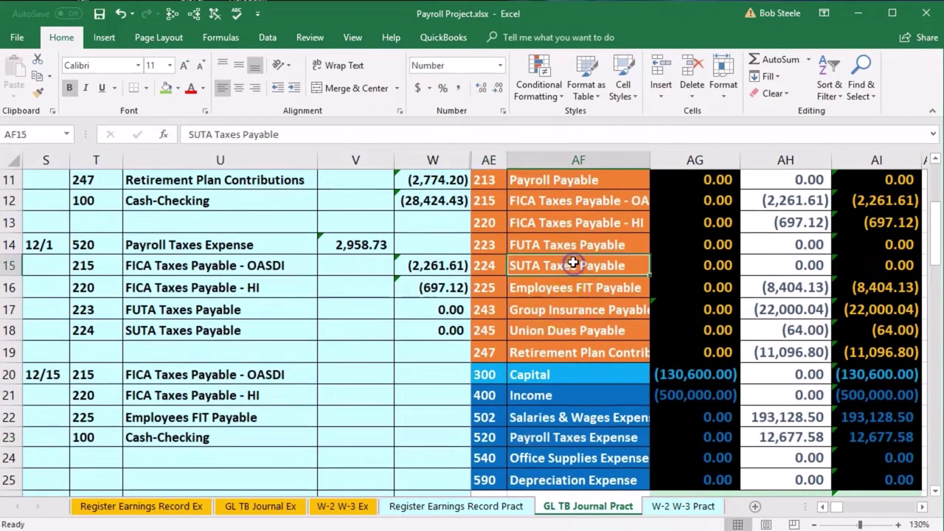
key("Right")
key("Right")
key("Right")
key("Right")
key("Right")
key("Right")
key("Right")
key("Right")
key("Right")
key("Right")
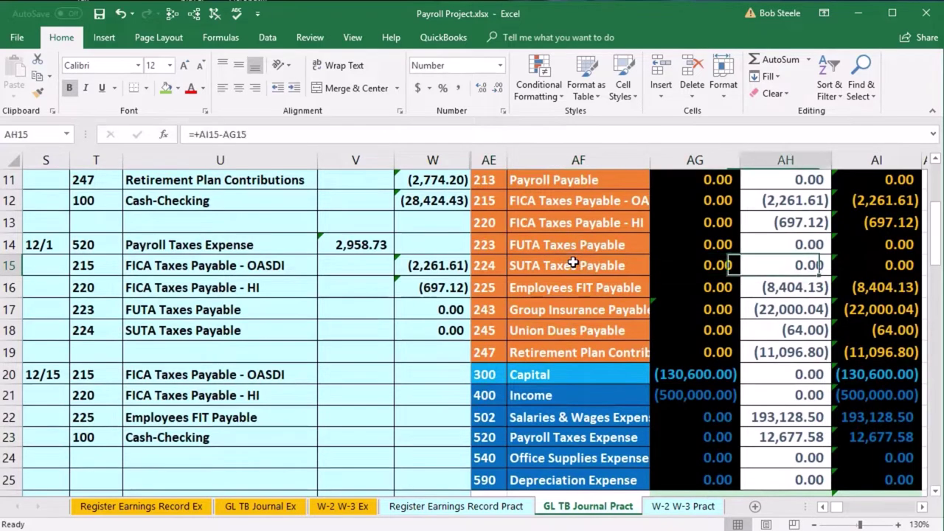
key("Right")
key("Right")
key("Right")
key("Right")
key("Right")
key("Right")
key("Right")
key("Right")
key("Right")
key("Right")
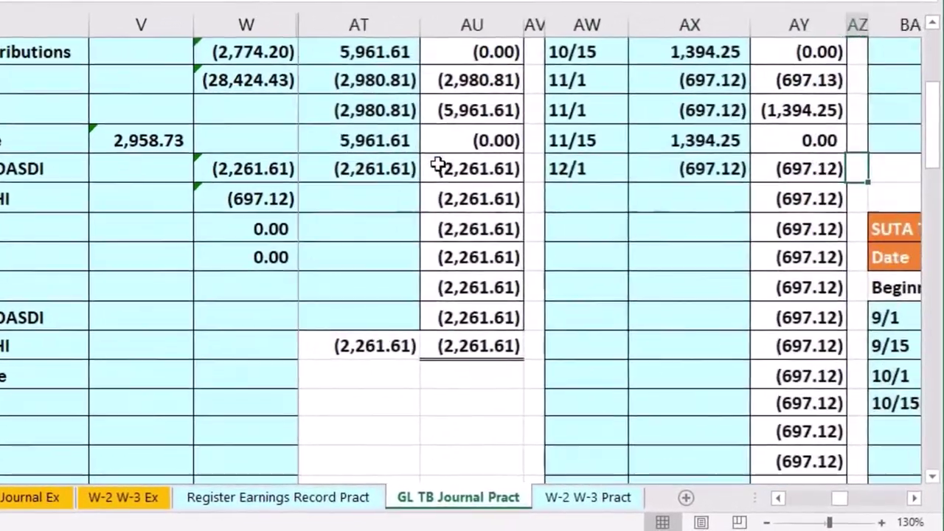
key("Right")
key("Right")
key("Right")
key("Right")
key("Right")
key("Right")
key("Right")
key("Right")
key("Right")
key("Right")
key("Right")
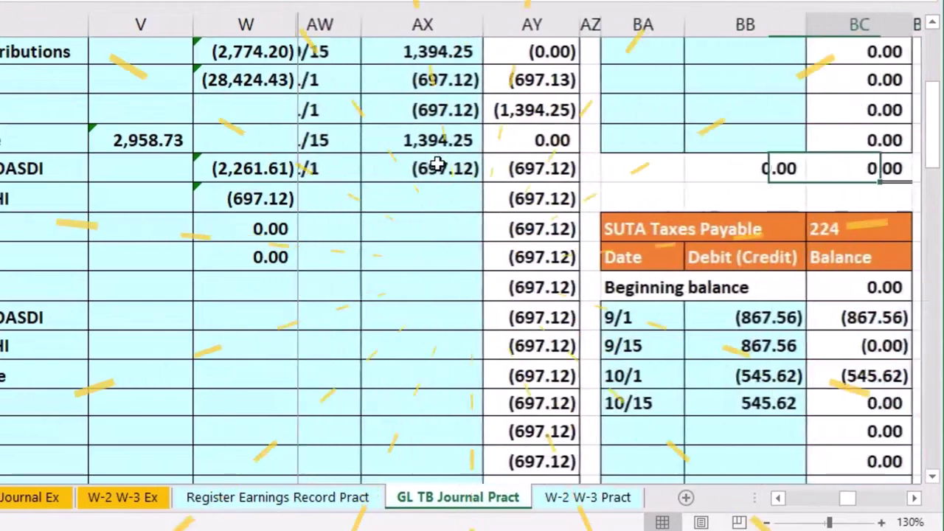
key("Right")
key("Right")
key("Right")
key("Right")
key("Right")
key("Right")
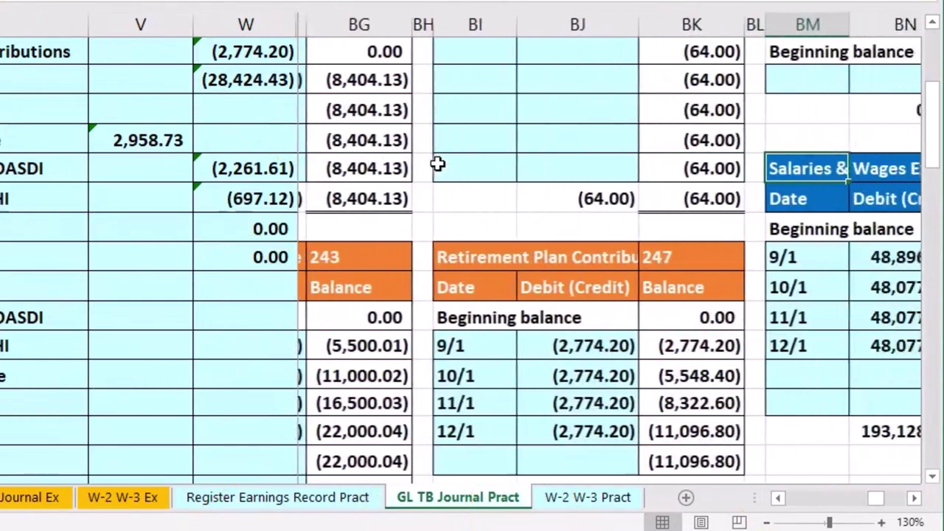
key("Right")
key("Right")
key("Right")
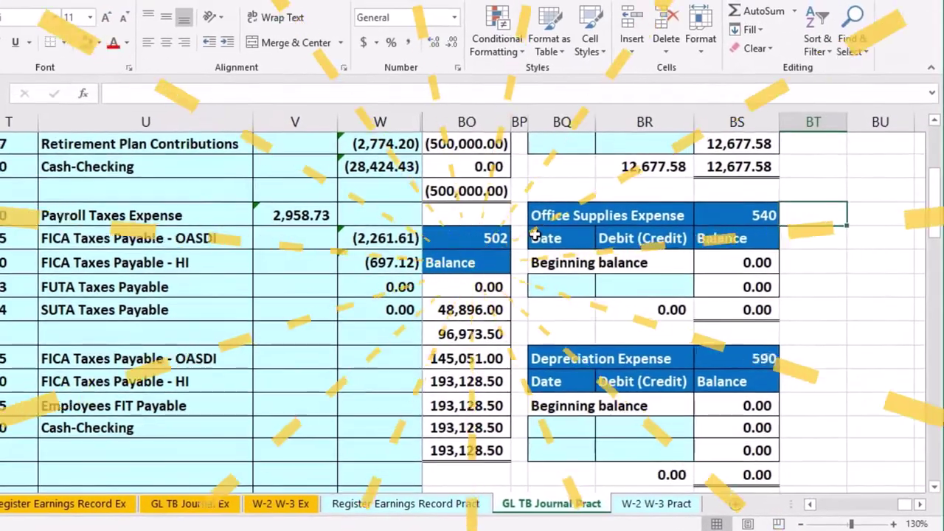
key("Up")
key("Up")
key("Up")
key("Up")
key("Up")
key("Up")
key("Up")
key("Up")
key("Up")
key("Up")
key("Up")
key("Up")
key("Up")
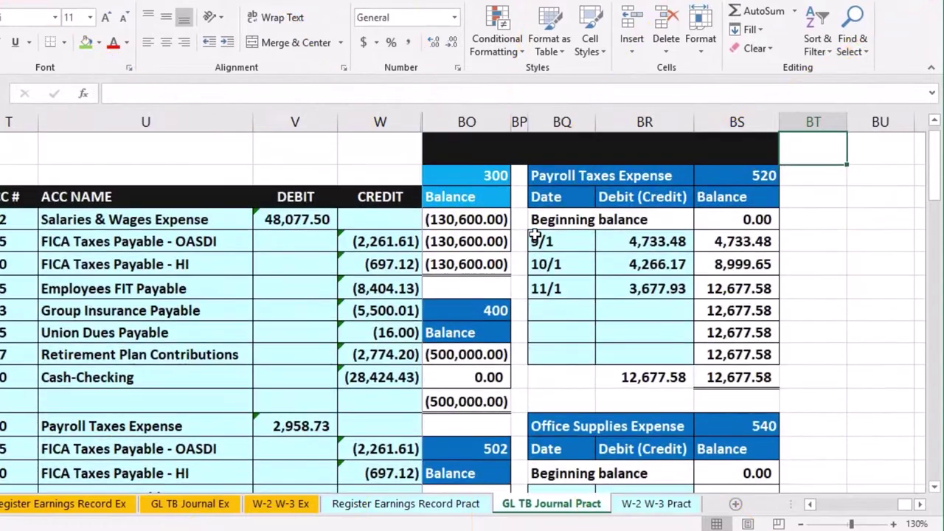
key("Left")
key("Left")
key("Left")
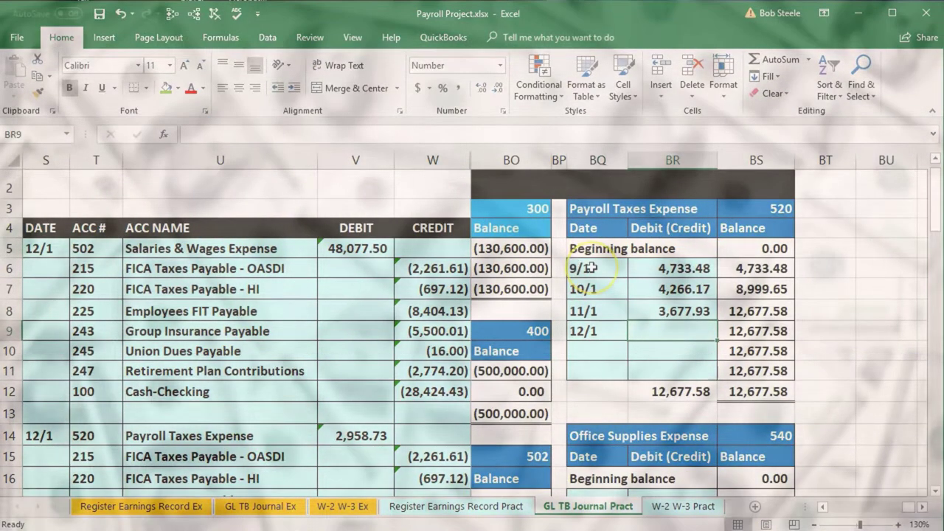
type("=")
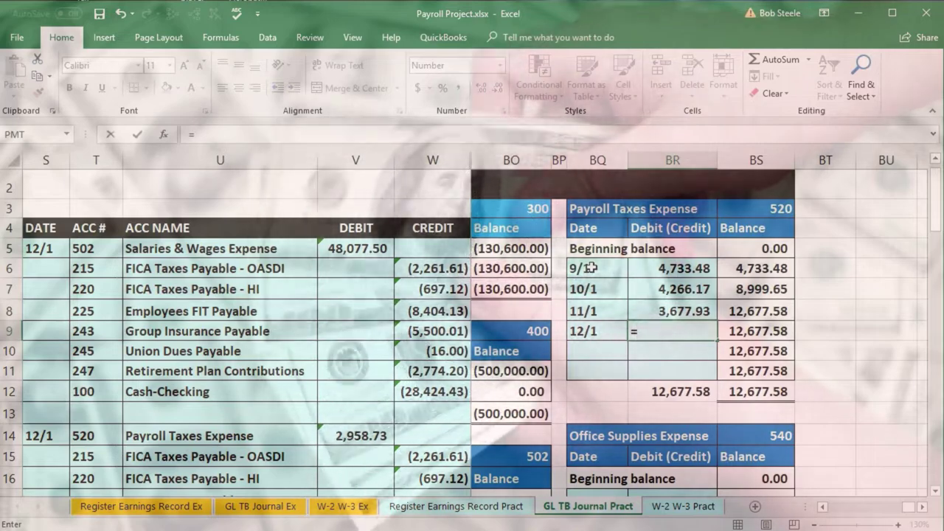
scroll(522, 302, "down", 2)
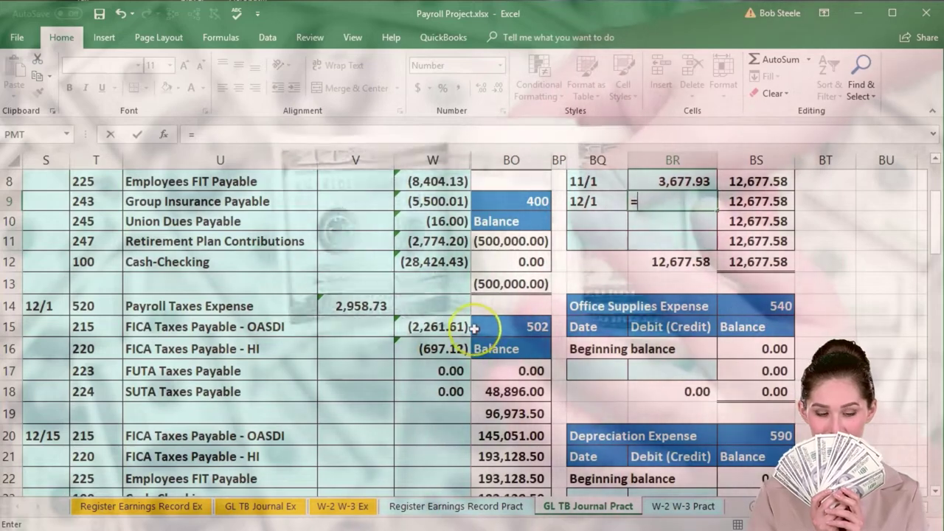
left_click(364, 307)
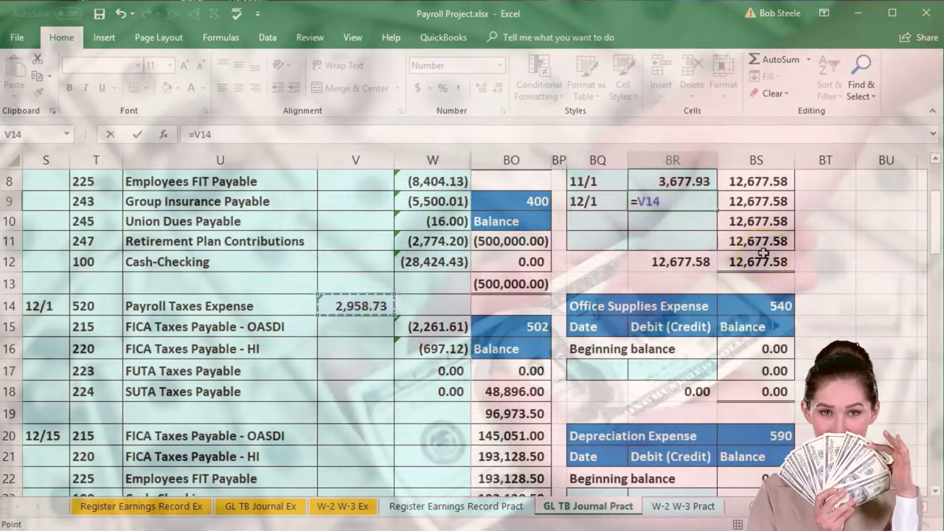
key("Return")
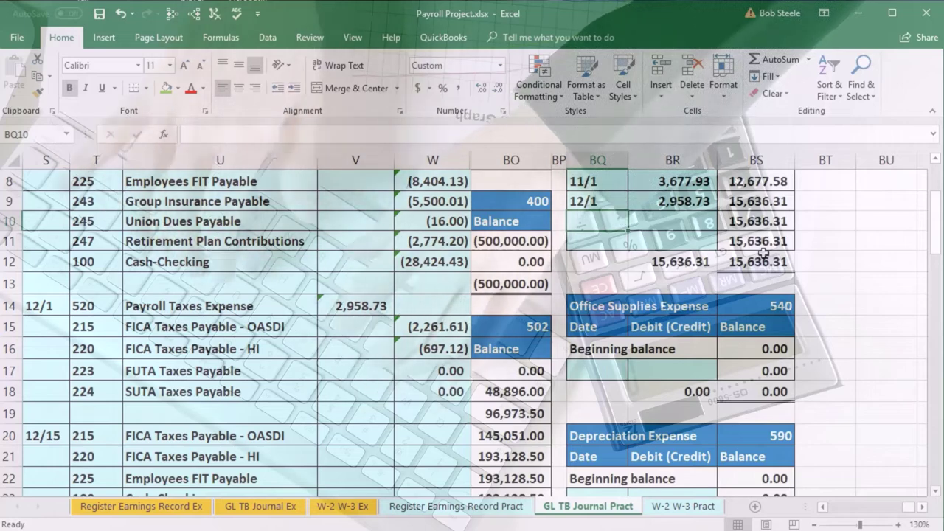
Review the expense balances, column totals and net income in the trial balance, starting from Salaries & Wages Expense.
left_click(454, 309)
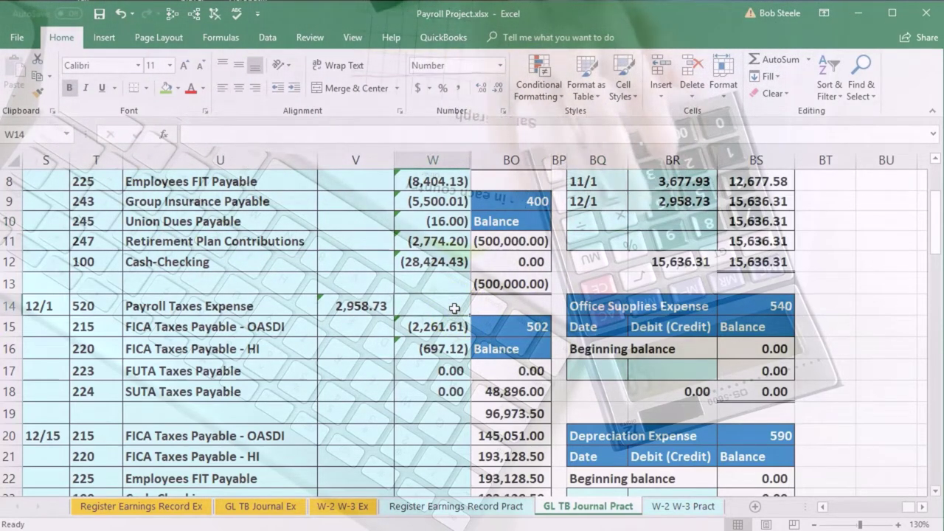
key("ctrl+Right")
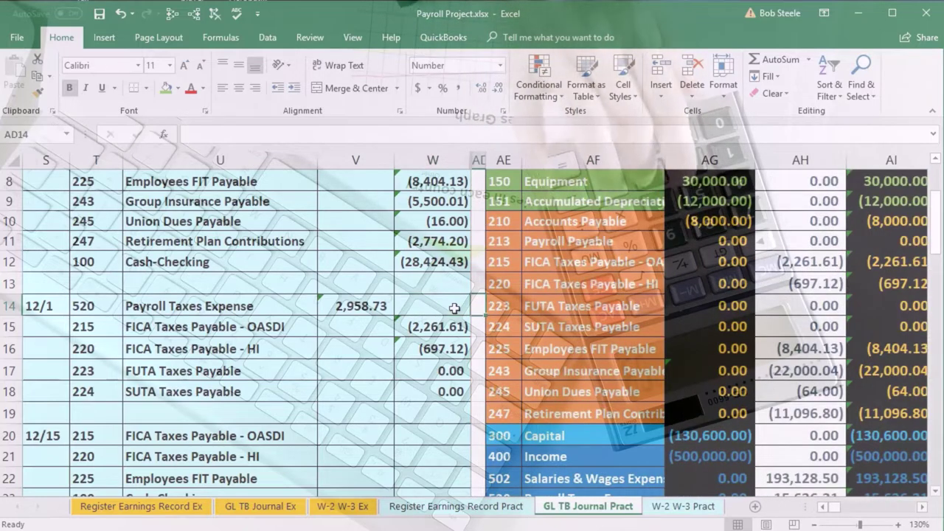
scroll(575, 339, "down", 1)
scroll(575, 339, "left", 1)
scroll(575, 339, "down", 1)
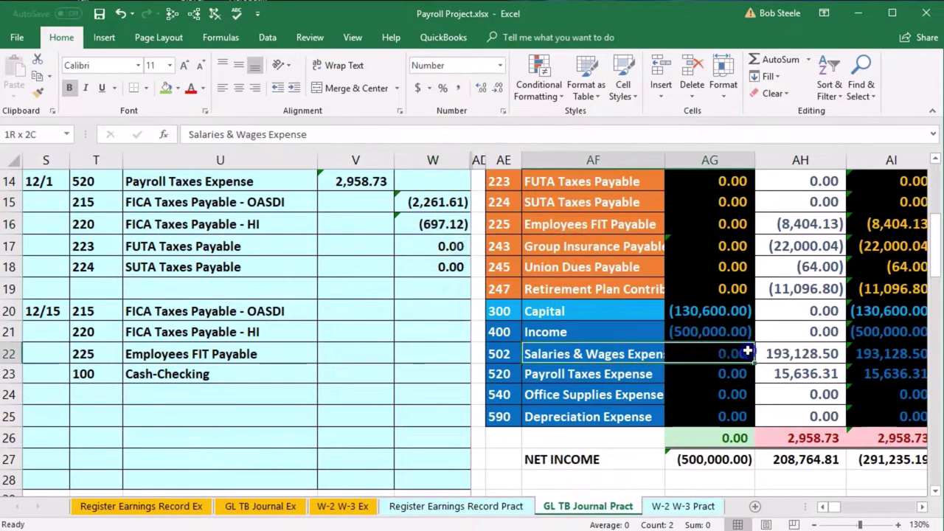
left_click_drag(747, 351, 764, 351)
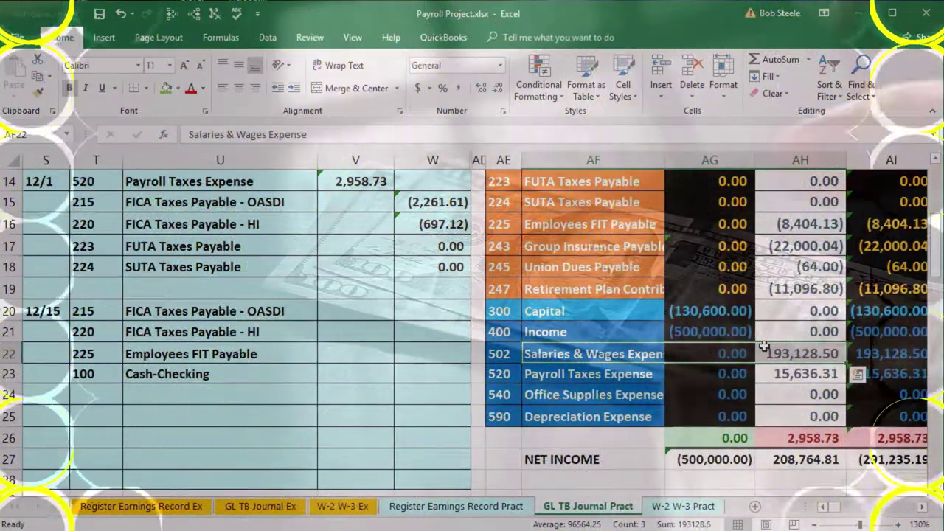
Post the OASDI credit to the FICA Taxes Payable - OASDI ledger (215), dating AS16 12/1 and linking AT16 to W15.
left_click_drag(116, 202, 147, 206)
scroll(310, 348, "up", 1)
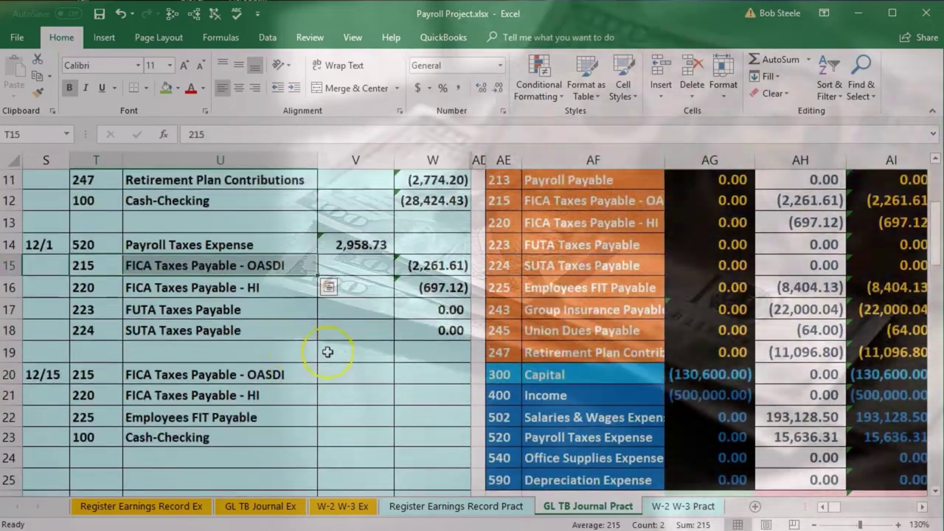
left_click(511, 203)
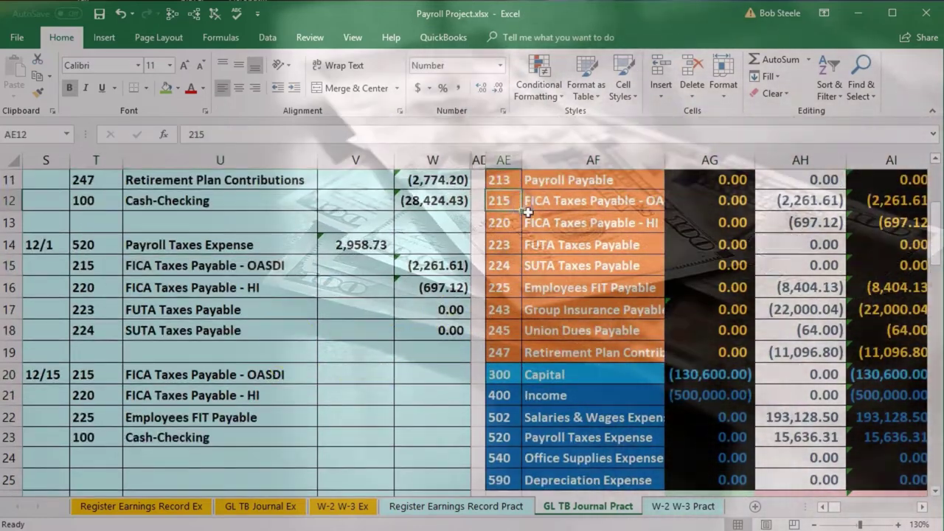
scroll(478, 253, "up", 1)
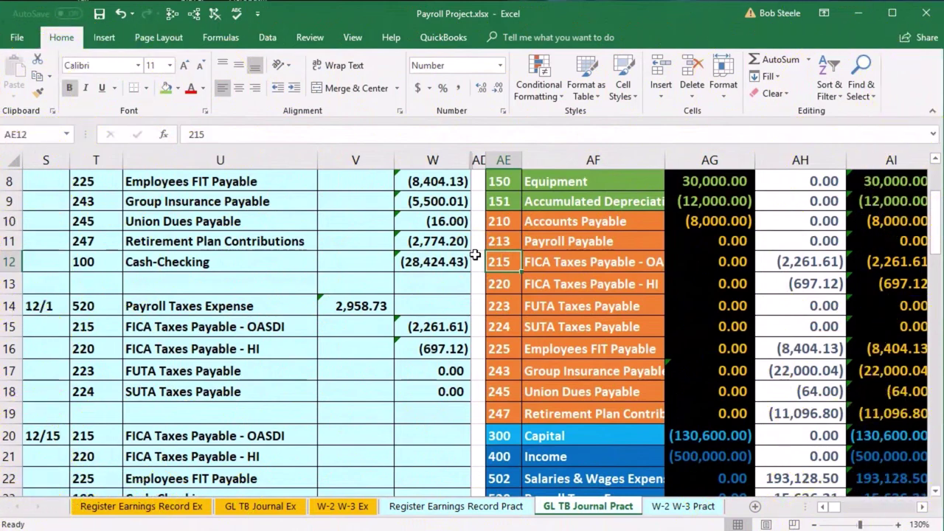
key("Right")
key("Right")
key("Right")
key("Right")
key("Right")
key("Right")
key("Right")
key("Right")
key("Right")
key("Right")
key("Right")
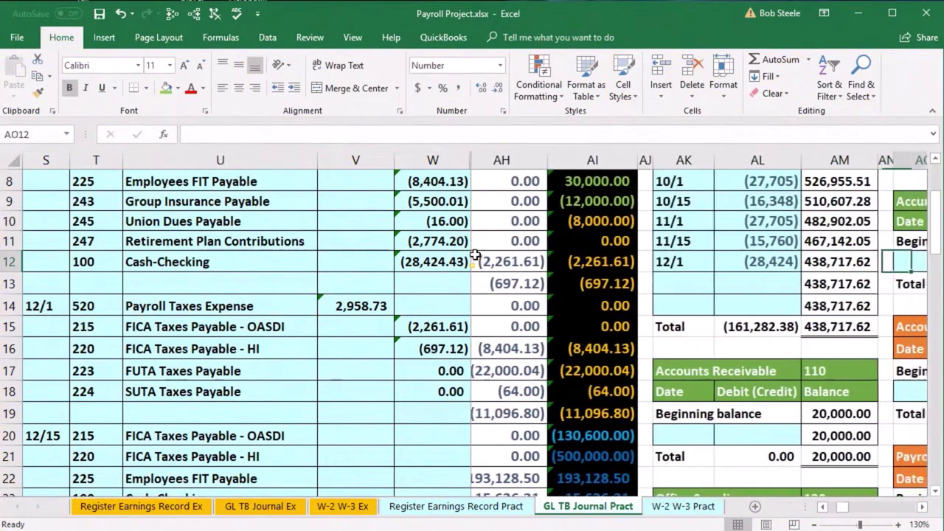
key("Right")
key("Right")
key("Right")
key("Right")
key("Right")
key("Right")
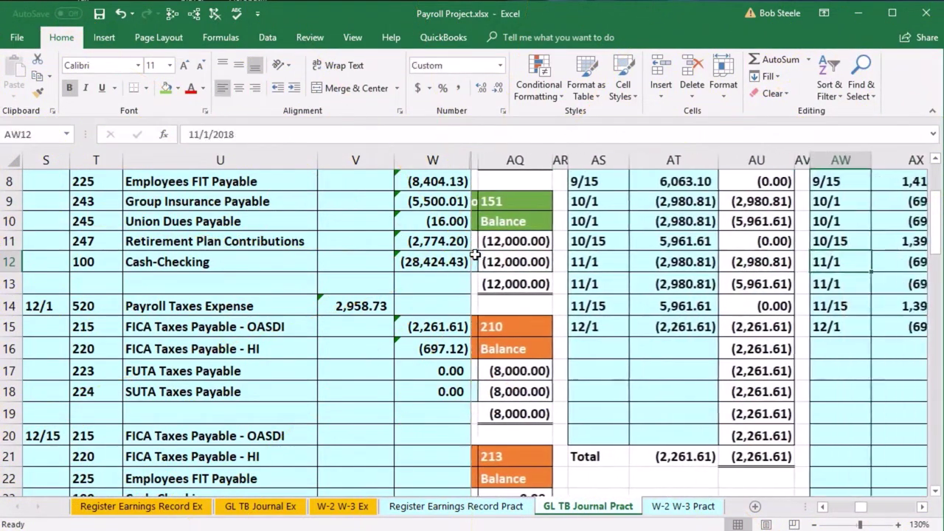
key("Up")
key("Up")
key("Up")
key("Up")
key("Up")
key("Up")
key("Up")
key("Up")
key("Up")
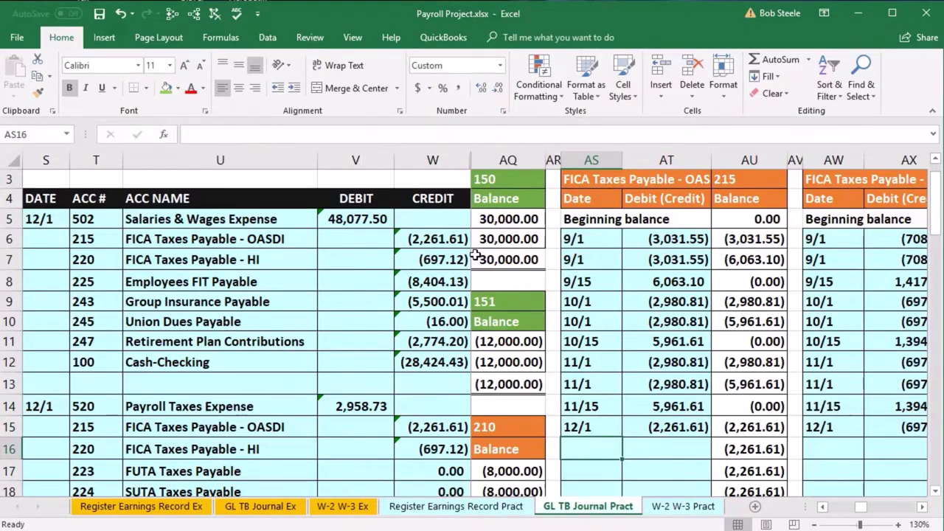
type("12/1")
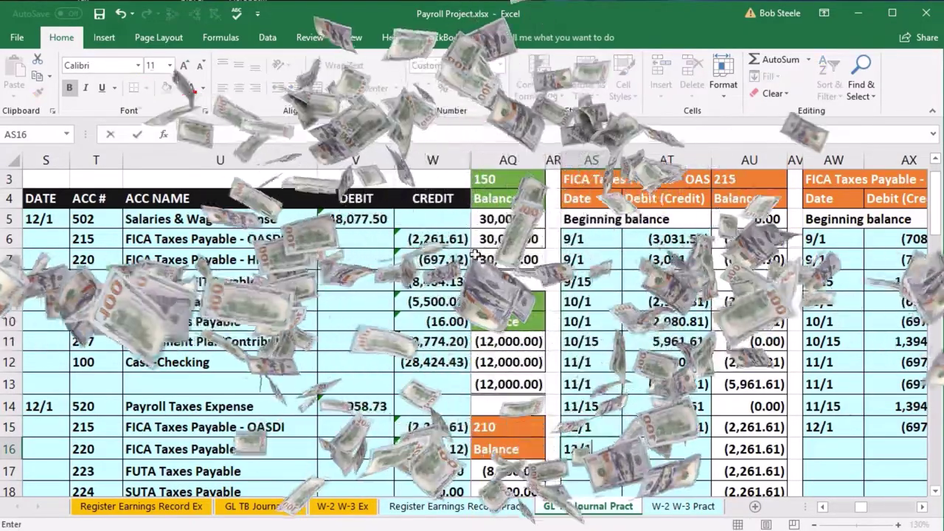
key("Tab")
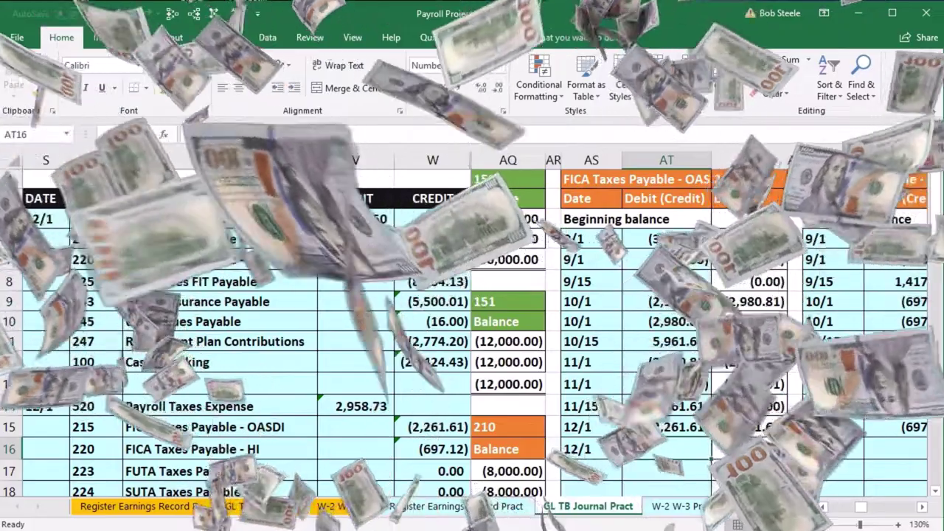
type("=")
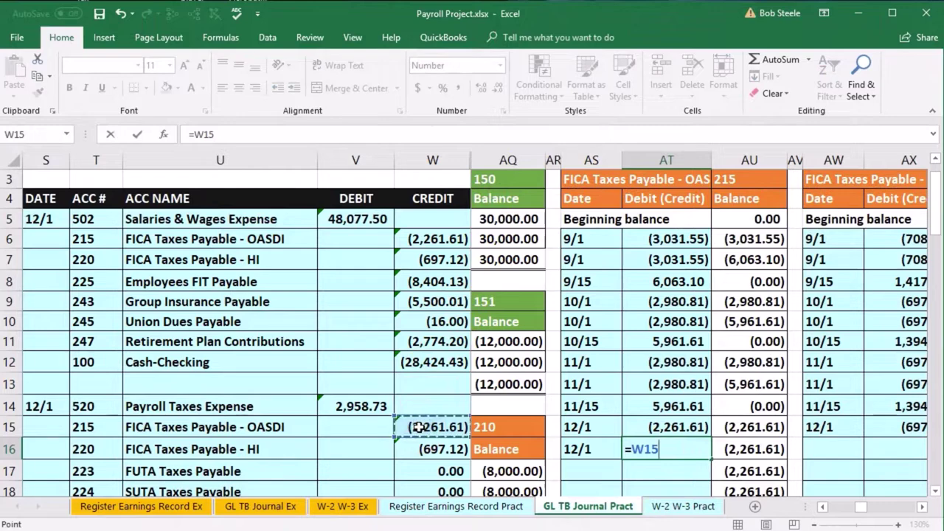
key("Return")
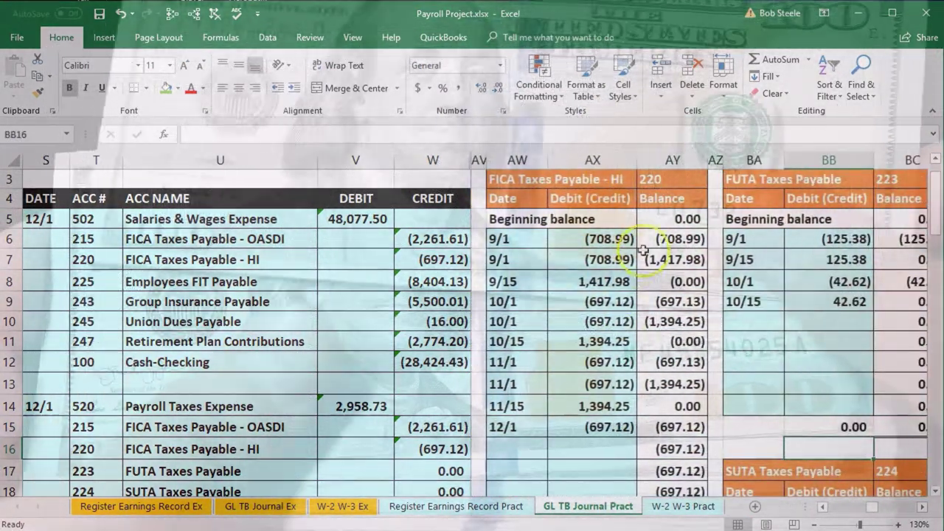
Post the HI credit to the FICA Taxes Payable - HI ledger (220), dating AW16 12/1 and linking AX16 to W16.
left_click(671, 183)
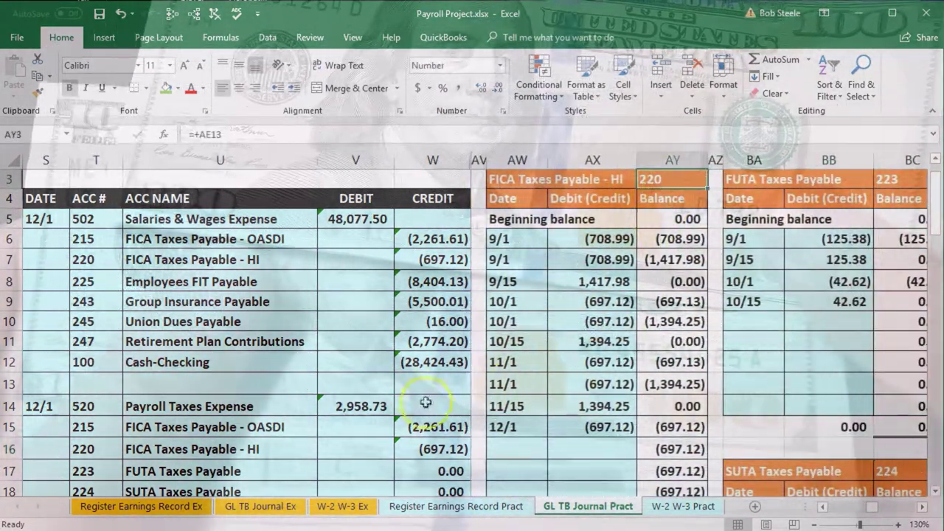
left_click_drag(107, 448, 147, 448)
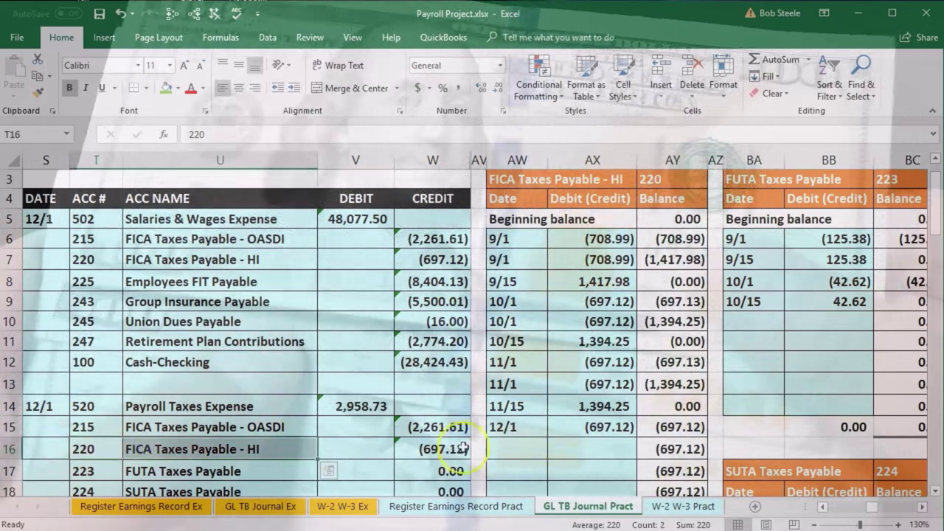
left_click(505, 452)
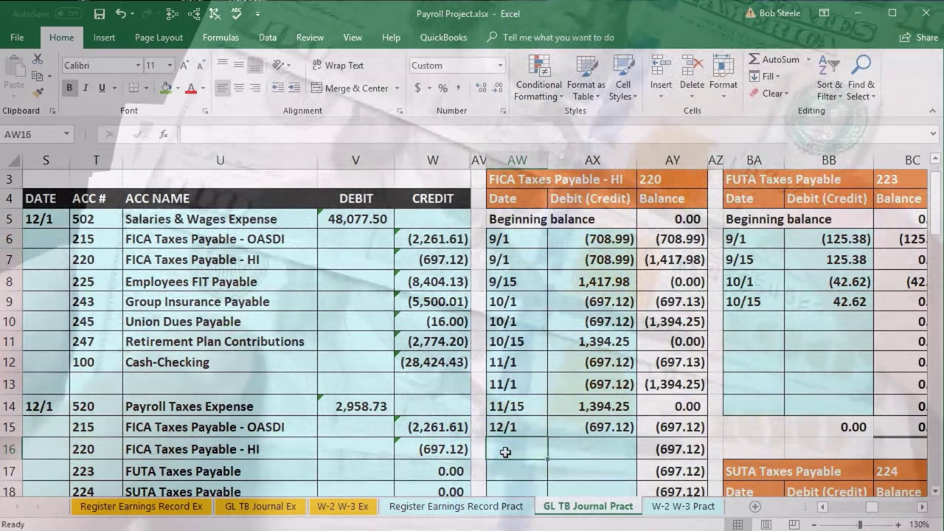
type("1")
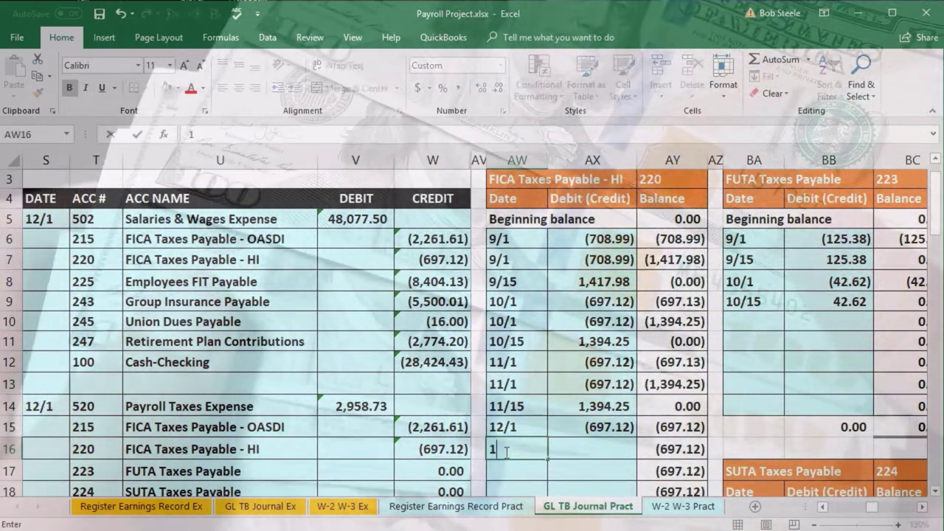
type("2/1")
key("Tab")
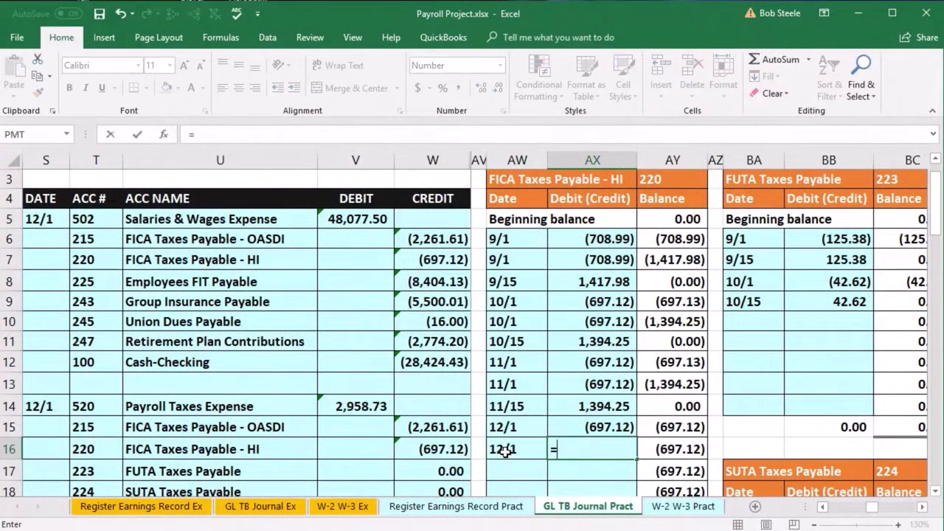
type("=")
left_click(442, 452)
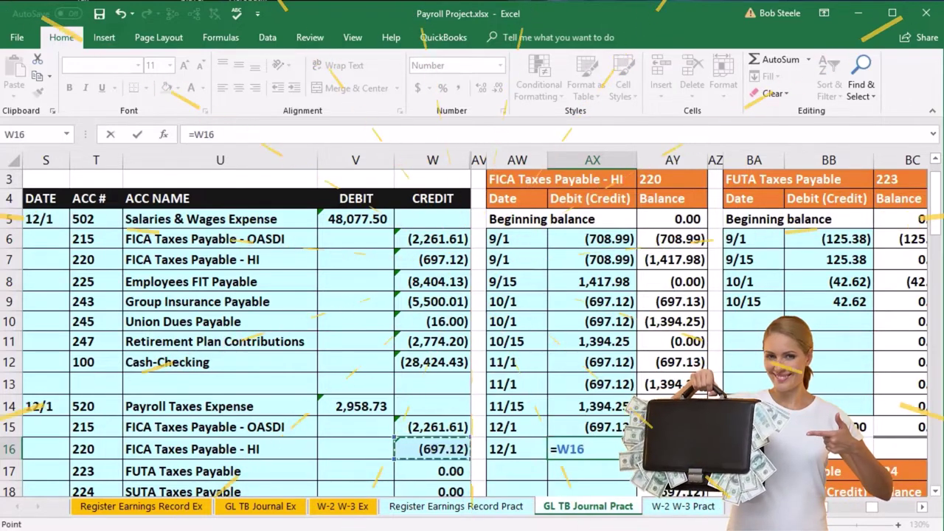
key("Return")
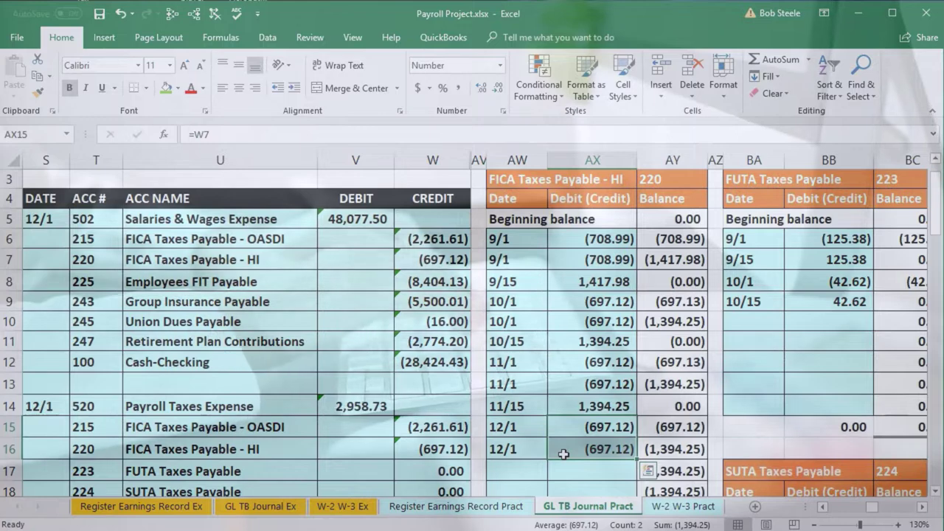
Review the trial balance's payable and expense balances, the ending balance total formula in AI26 and net income.
key("Left")
key("Left")
key("Left")
key("Left")
key("Left")
key("Left")
key("Left")
key("Left")
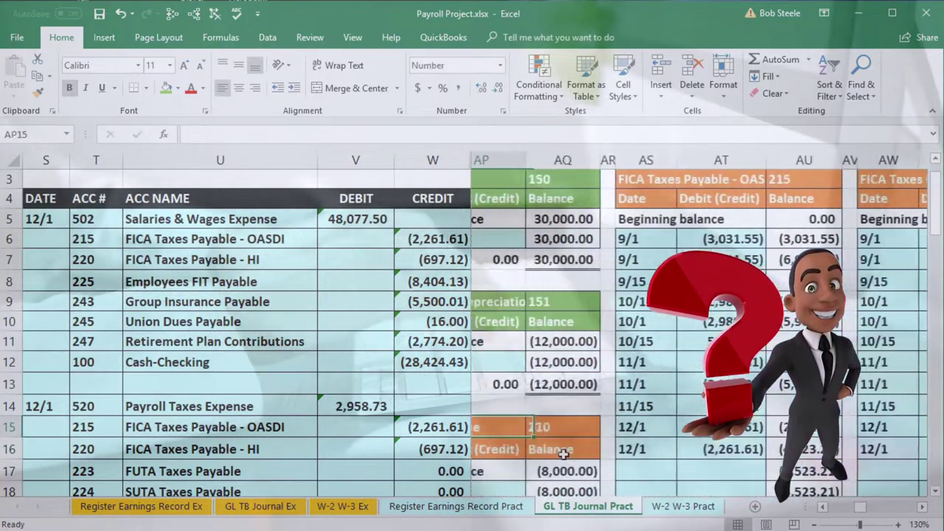
key("Left")
key("Left")
key("Left")
key("Left")
key("Left")
key("Left")
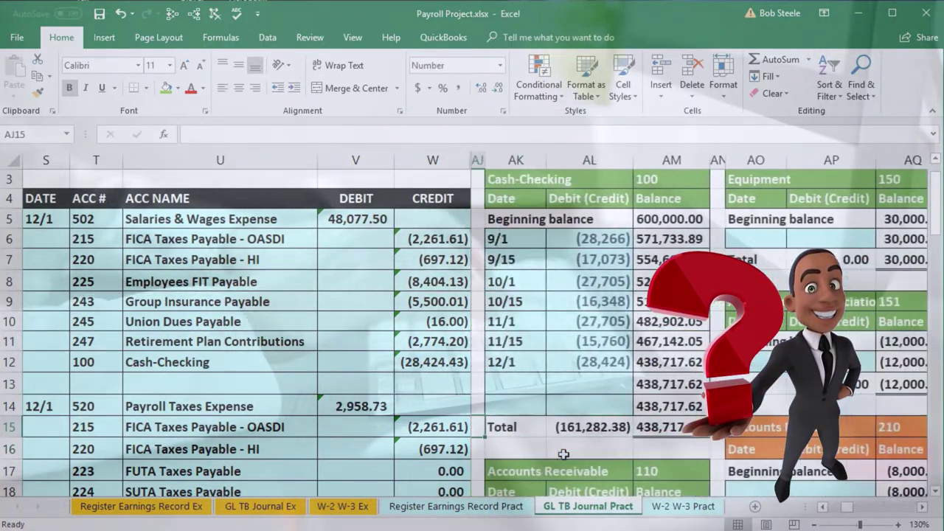
key("Left")
key("Left")
key("Left")
key("Left")
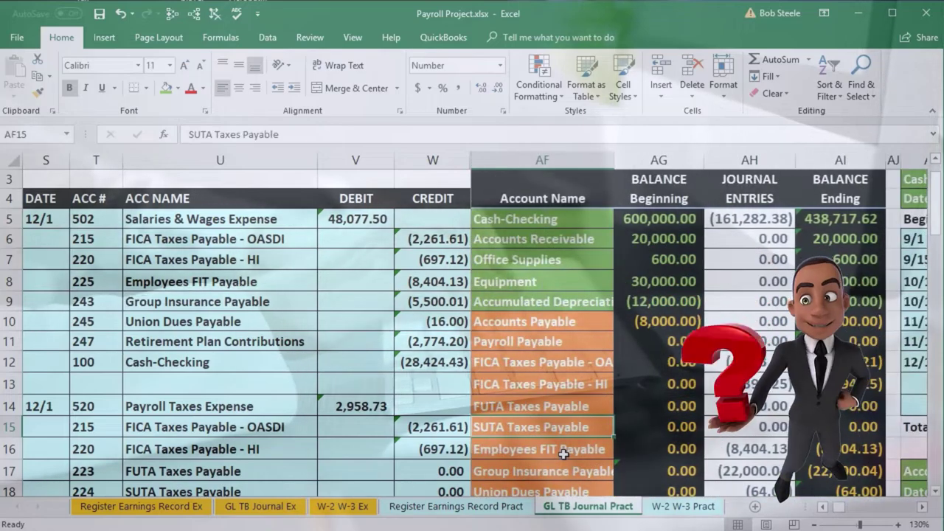
key("Left")
key("Down")
key("Down")
key("Down")
key("Down")
key("Down")
key("Down")
key("Down")
key("Down")
key("Down")
key("Down")
key("Down")
key("Down")
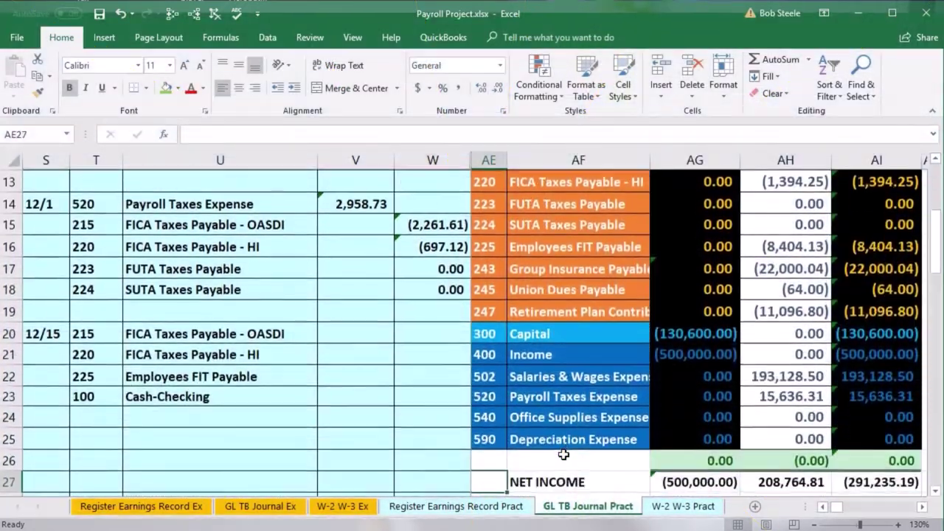
key("Down")
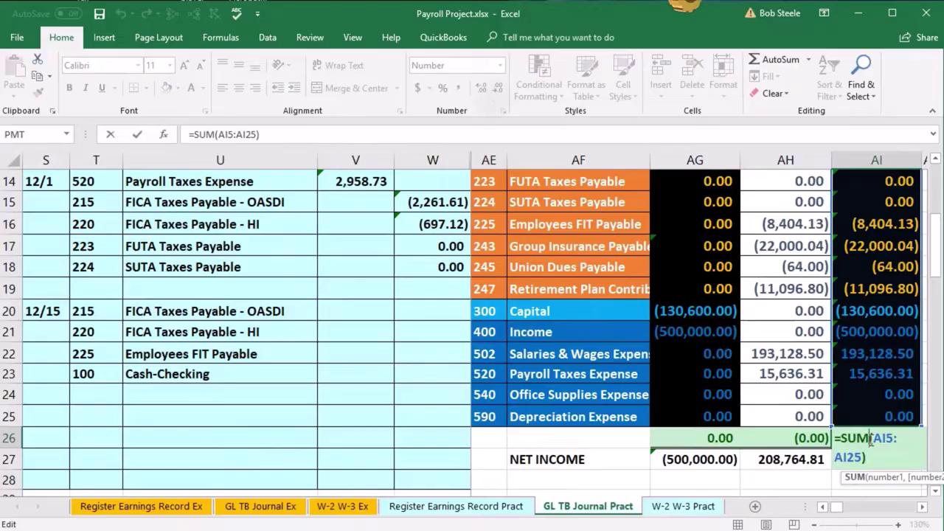
key("Return")
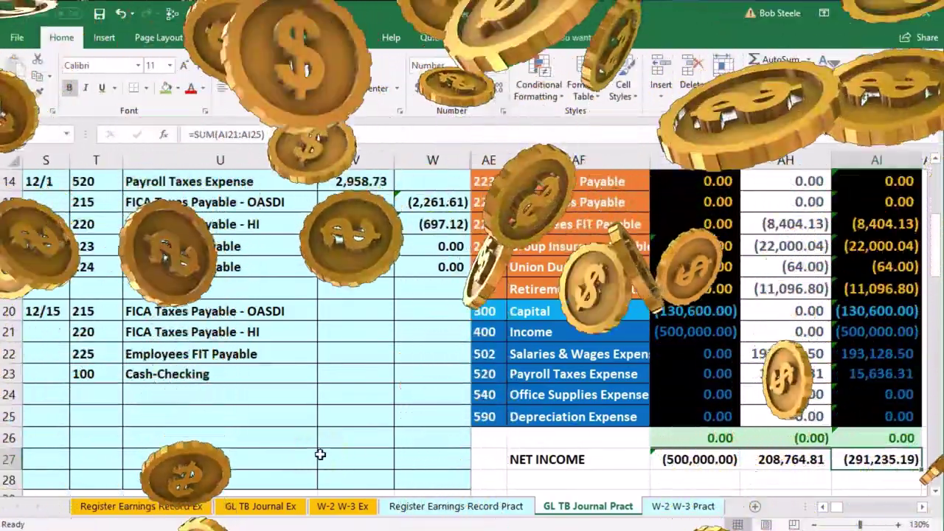
In the 12/15 journal entry, debit FICA Taxes Payable - OASDI 4523.21 in V20 and FICA Taxes Payable - HI 1394.25 in V21.
scroll(320, 454, "up", 2)
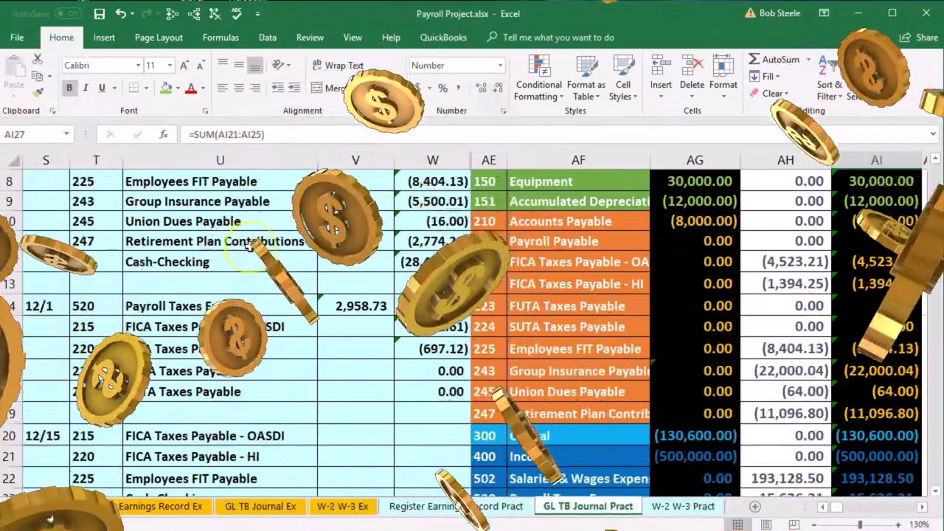
scroll(247, 245, "up", 1)
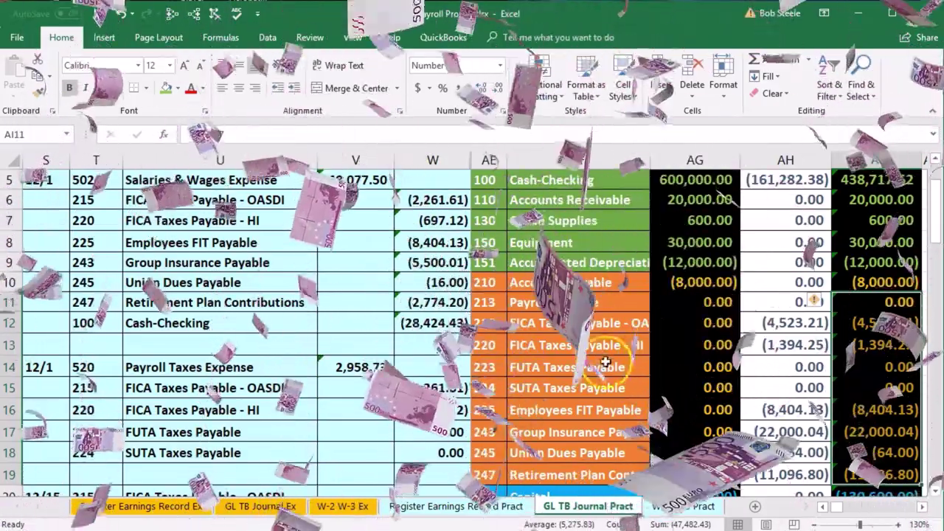
left_click_drag(562, 326, 558, 345)
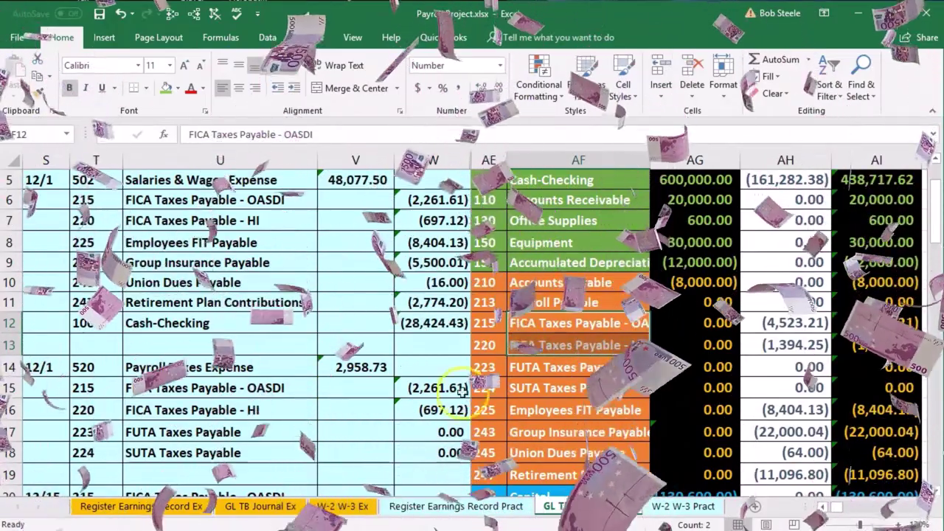
scroll(366, 419, "down", 1)
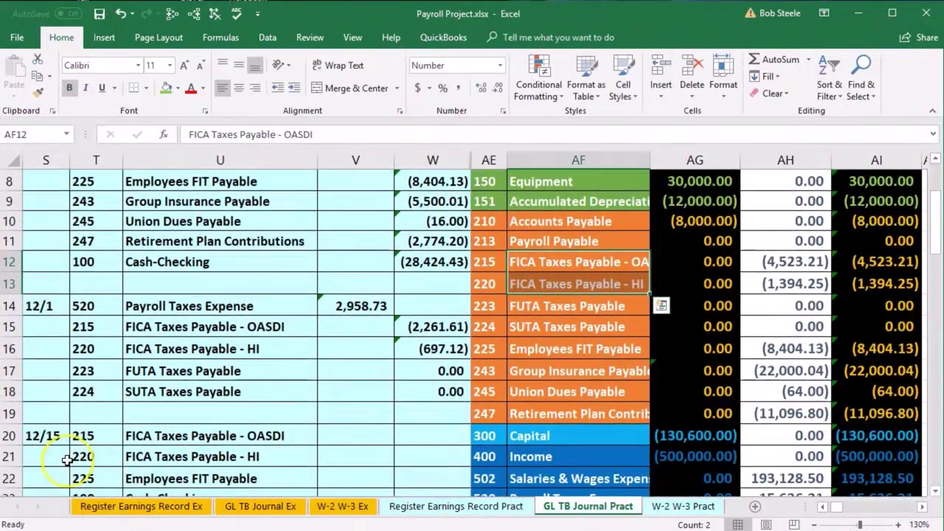
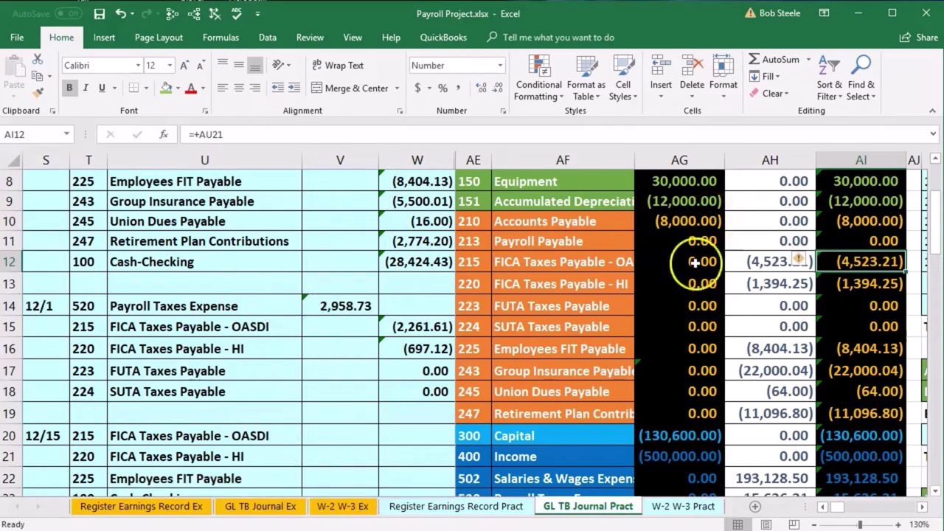
left_click(347, 436)
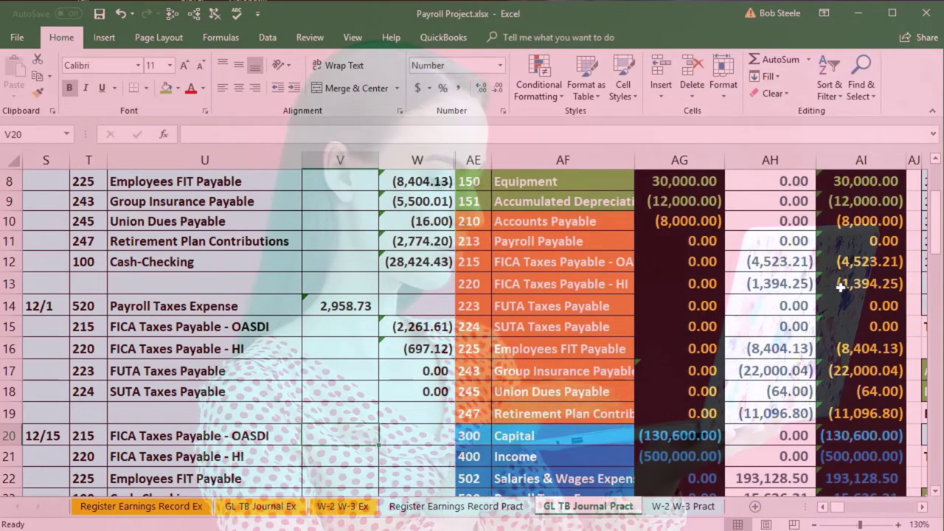
type("4")
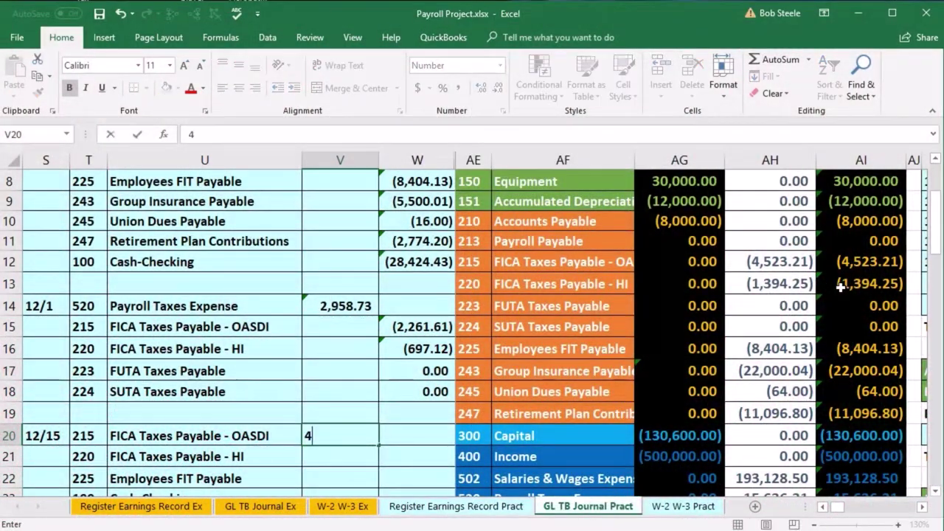
type(",523.21")
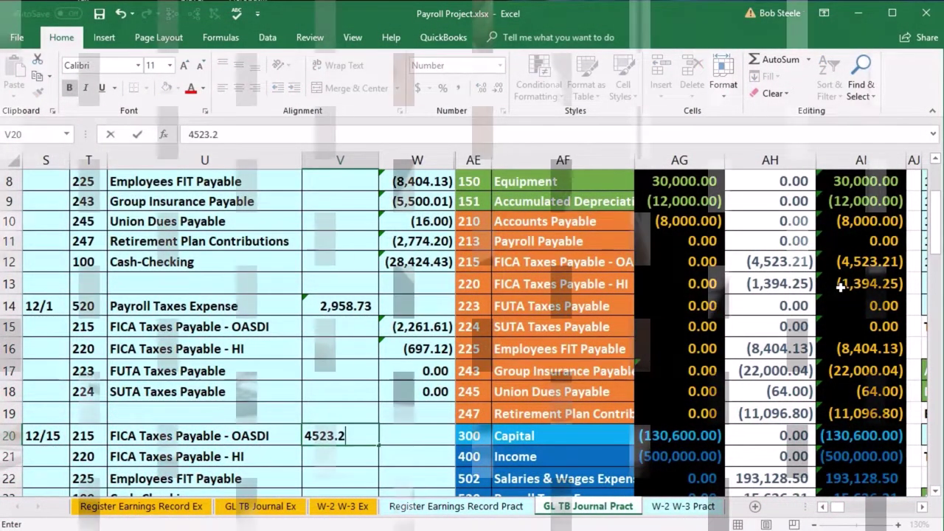
key("Return")
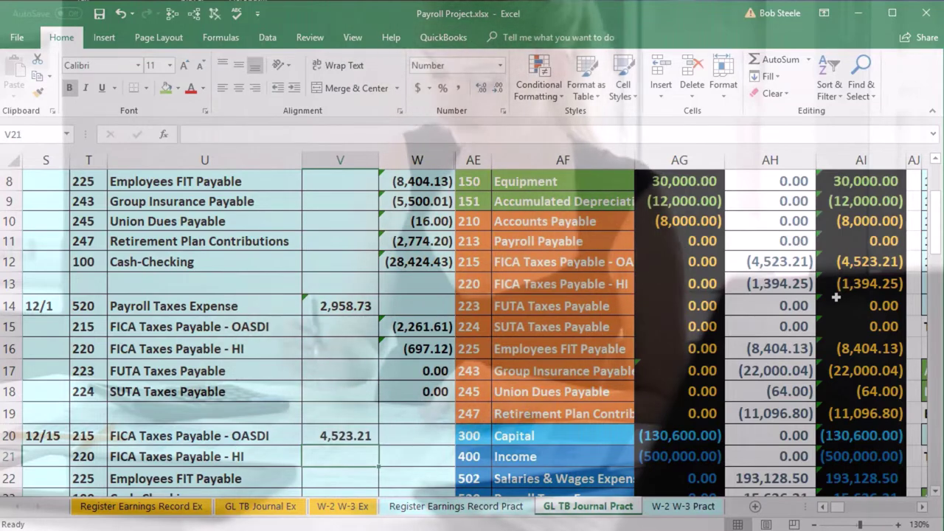
type("1,394.25")
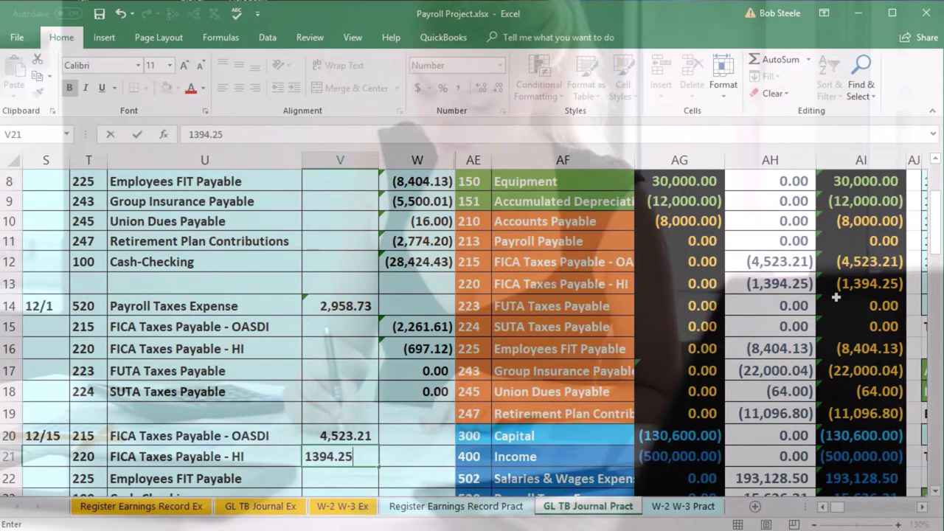
key("Return")
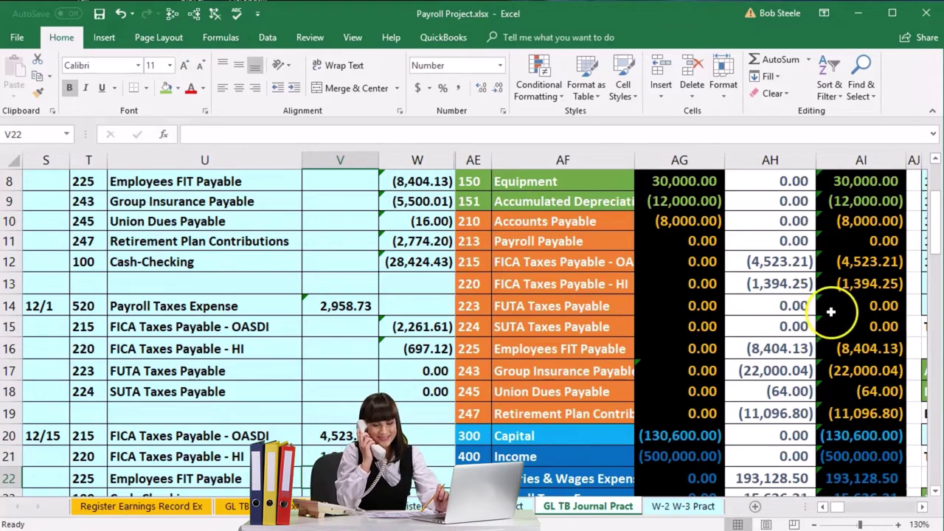
Debit Employees FIT Payable 8404.13 in V22 of the 12/15 entry.
scroll(791, 345, "down", 1)
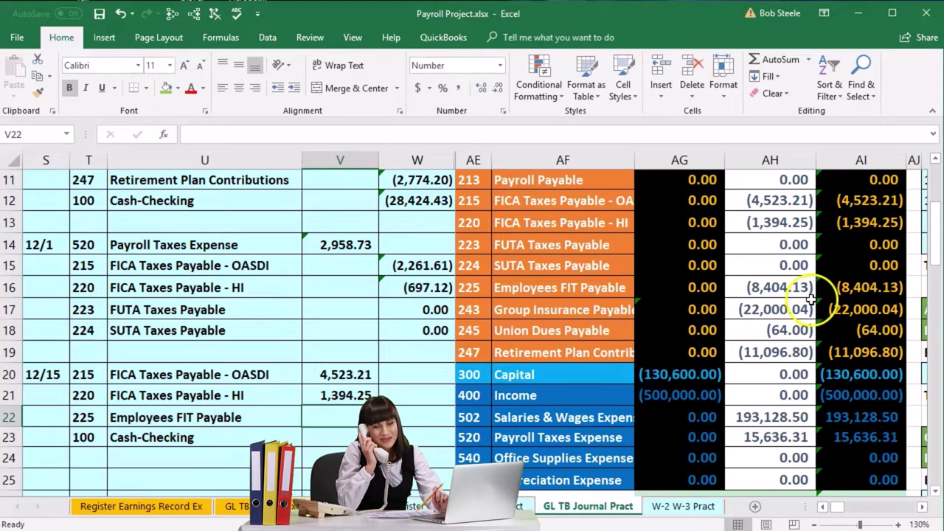
type("404.13")
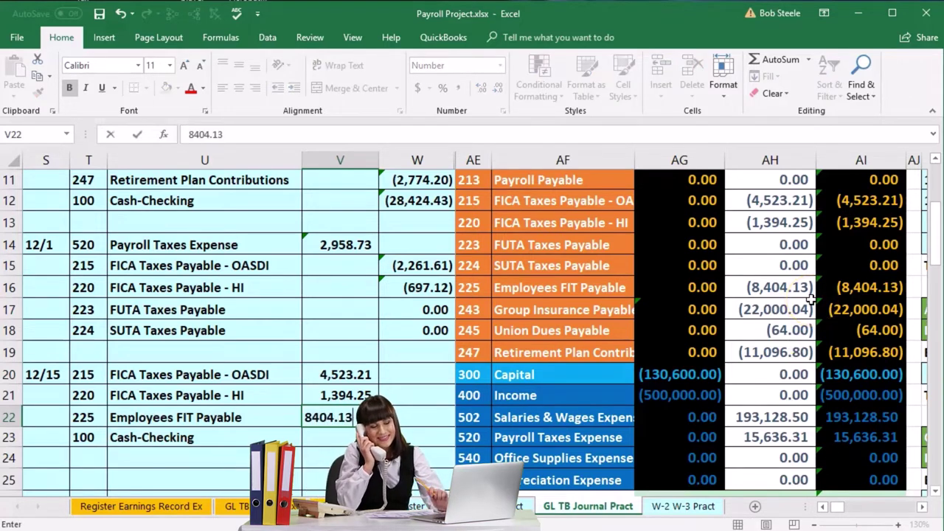
key("Return")
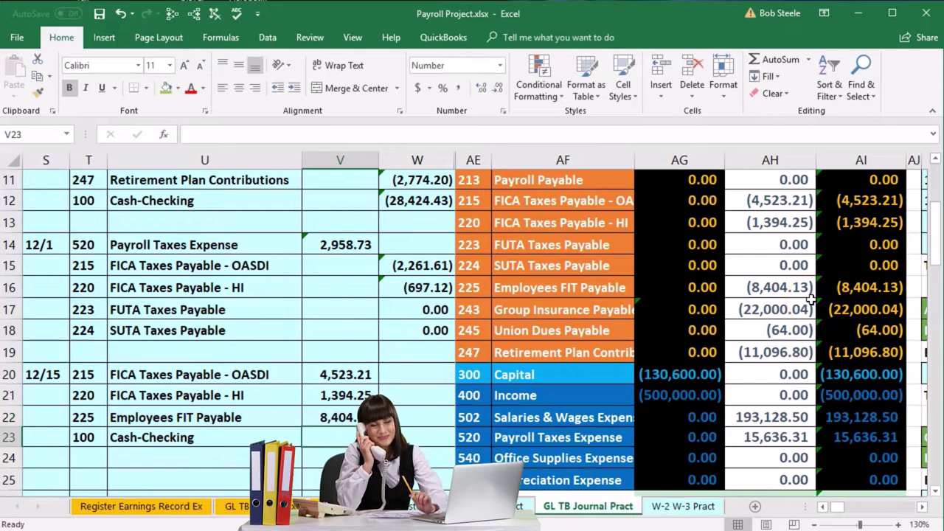
Check the sum of the 12/15 entry's three payable debits in V20:V22.
key("Right")
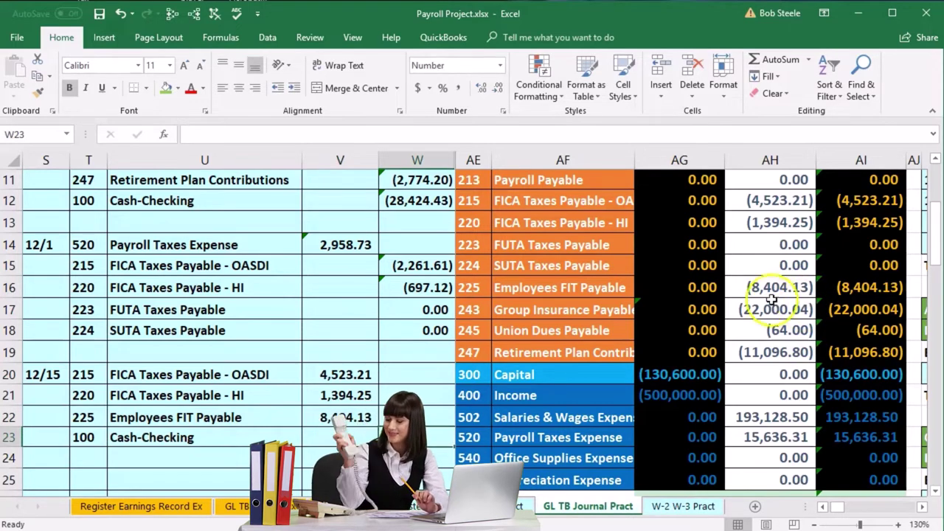
left_click_drag(351, 371, 352, 417)
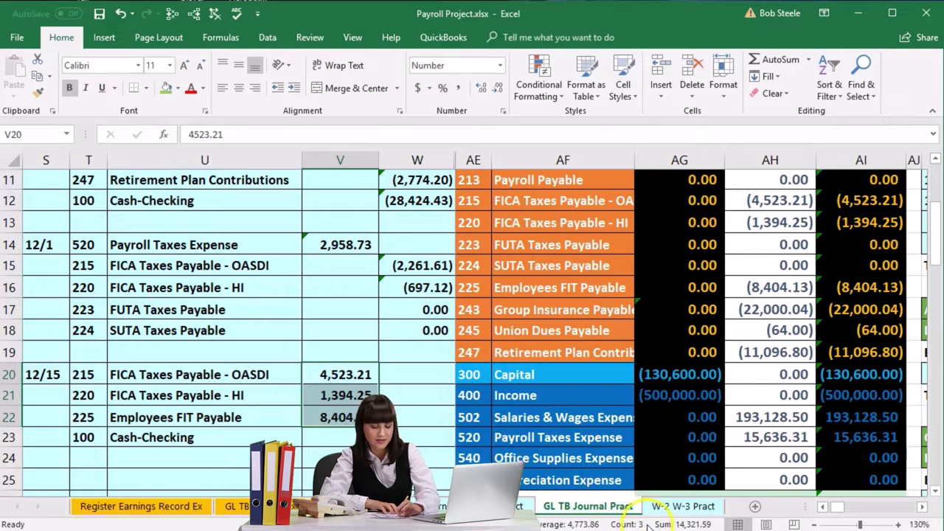
left_click(572, 506)
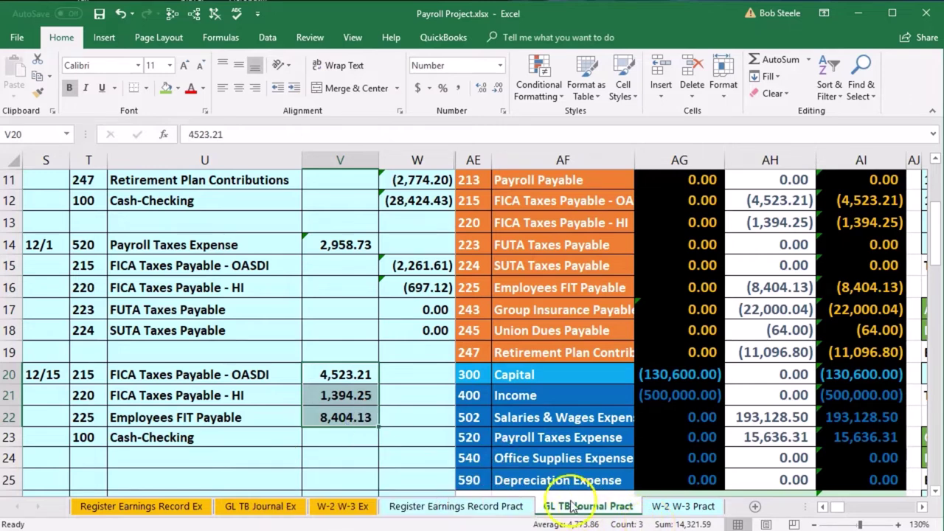
Credit Cash-Checking in W23 of the 12/15 entry with the negative sum of the lines above, =-SUM(V20:W22), and review the formula.
left_click(430, 437)
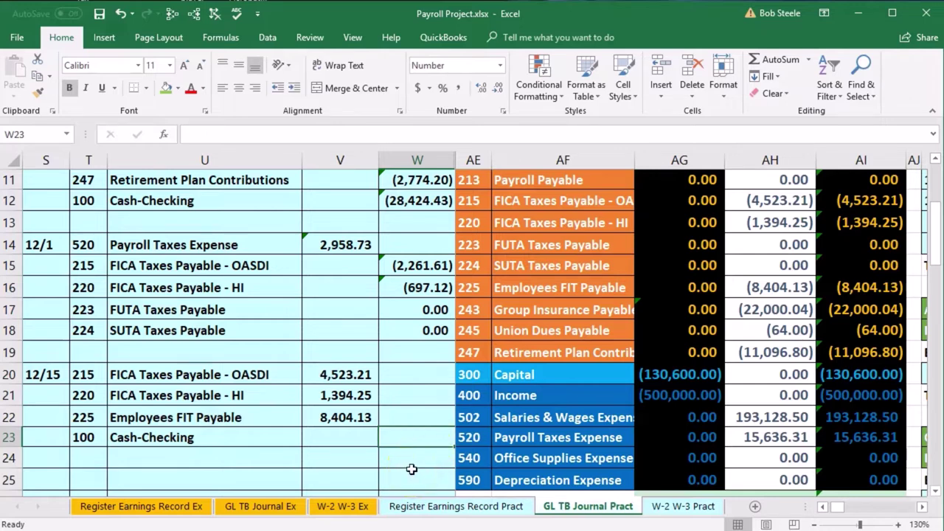
type("-")
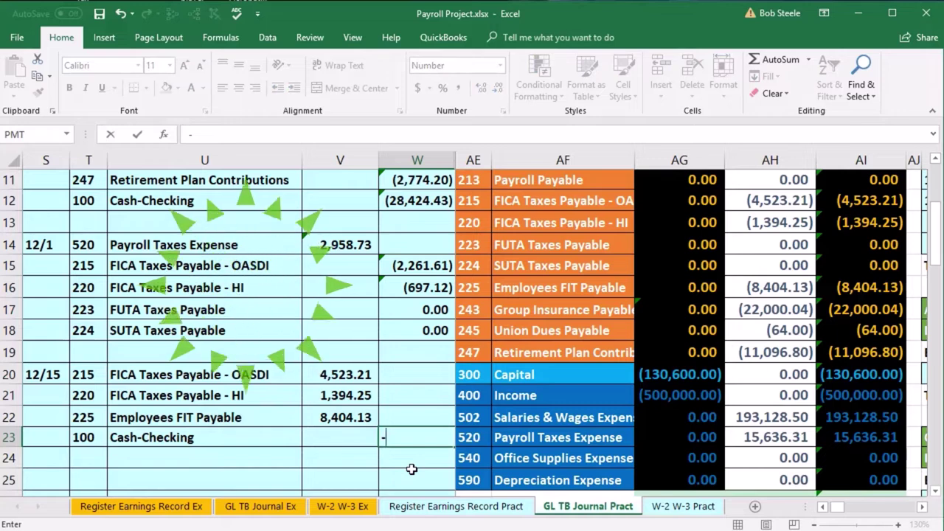
type("sum")
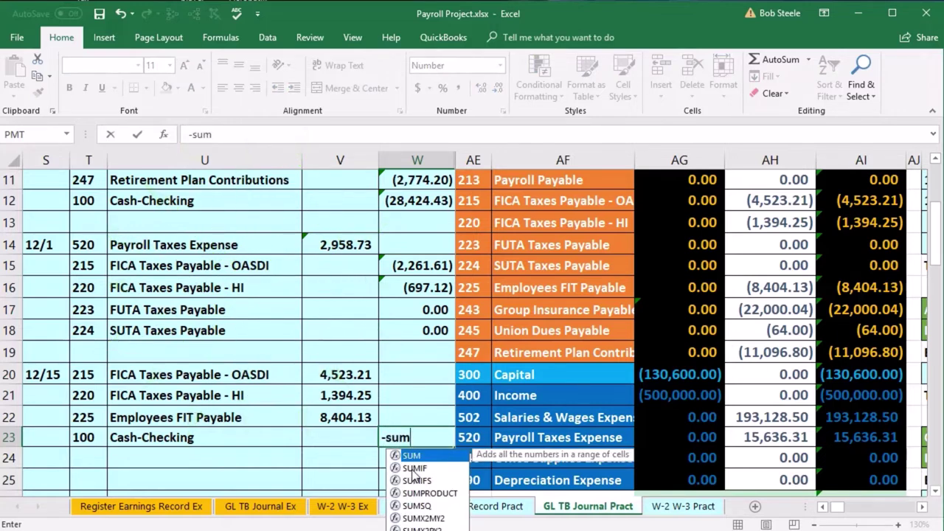
type("(")
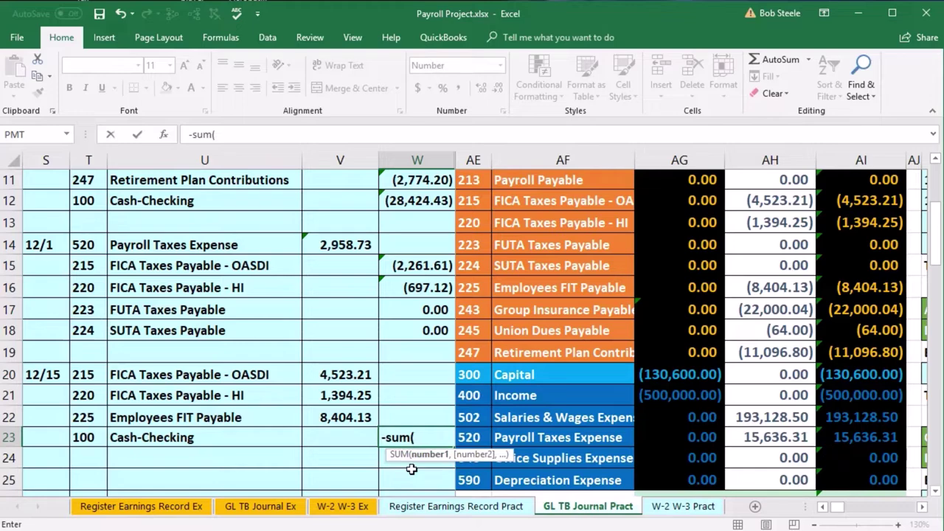
key("Up")
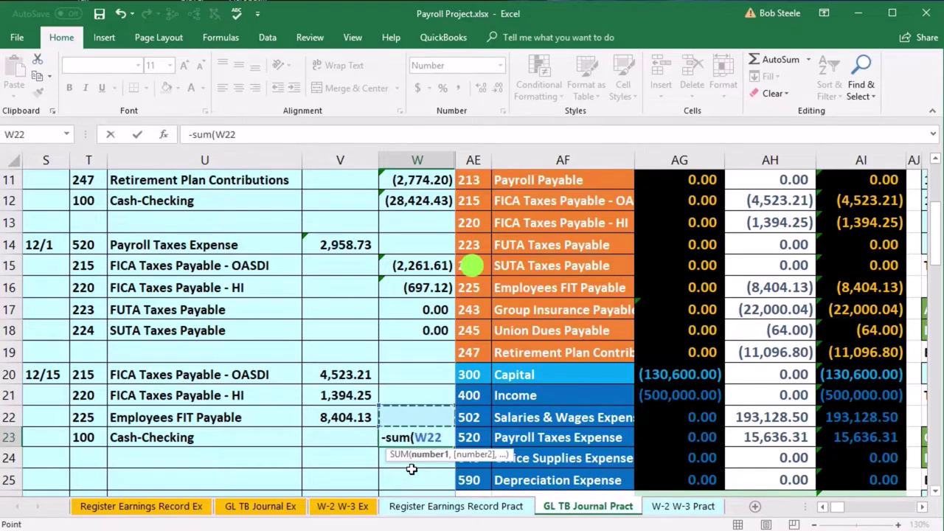
key("shift+Left")
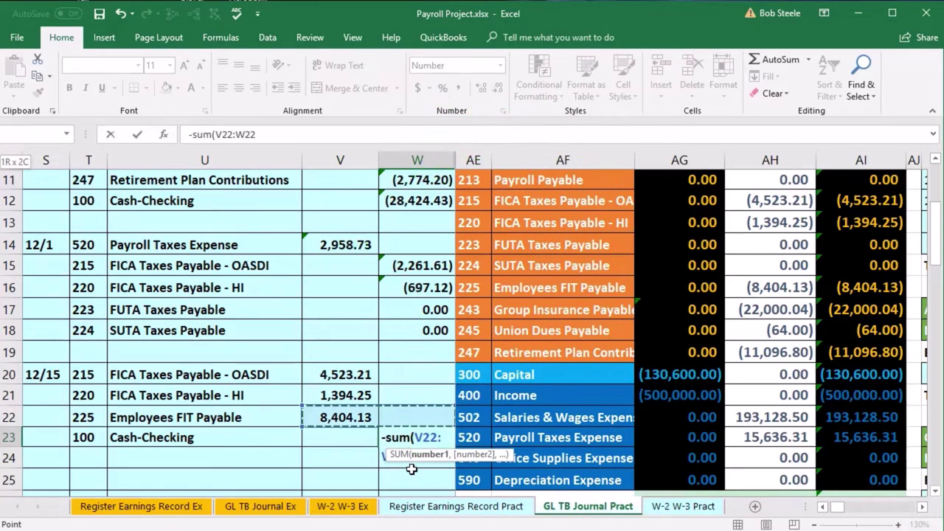
key("shift+Up")
key("shift+Up")
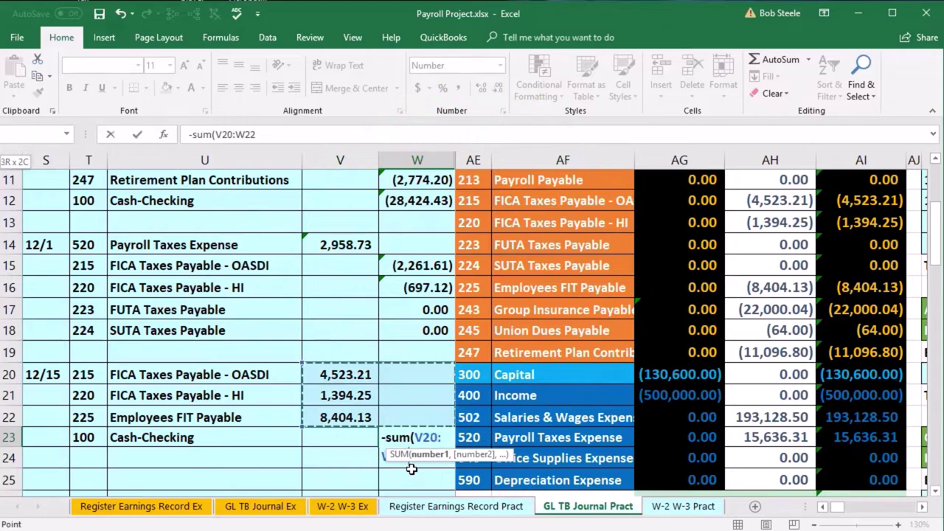
type(")")
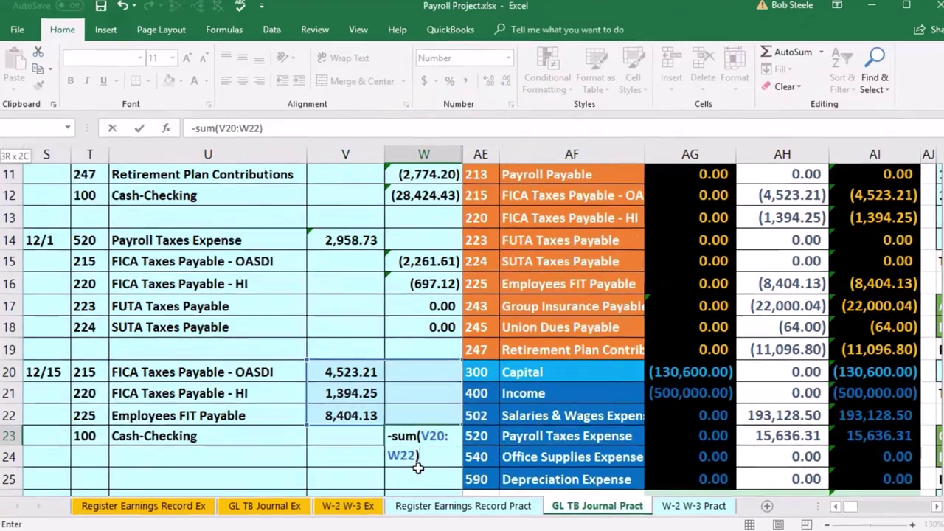
key("BackSpace")
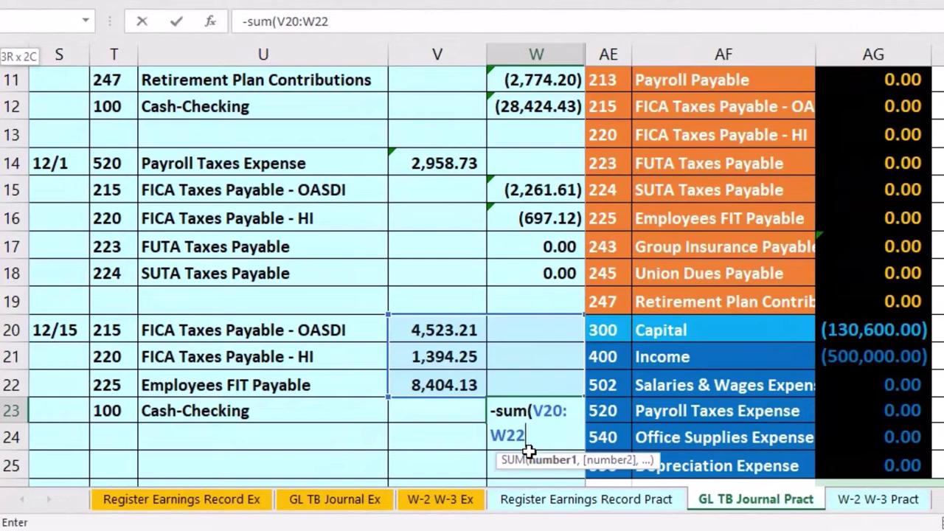
key("Return")
key("Up")
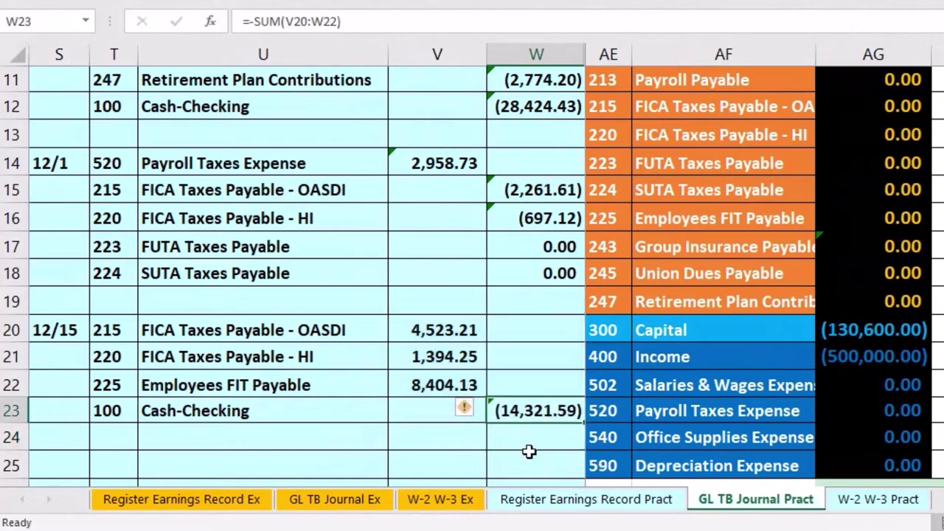
double_click(545, 414)
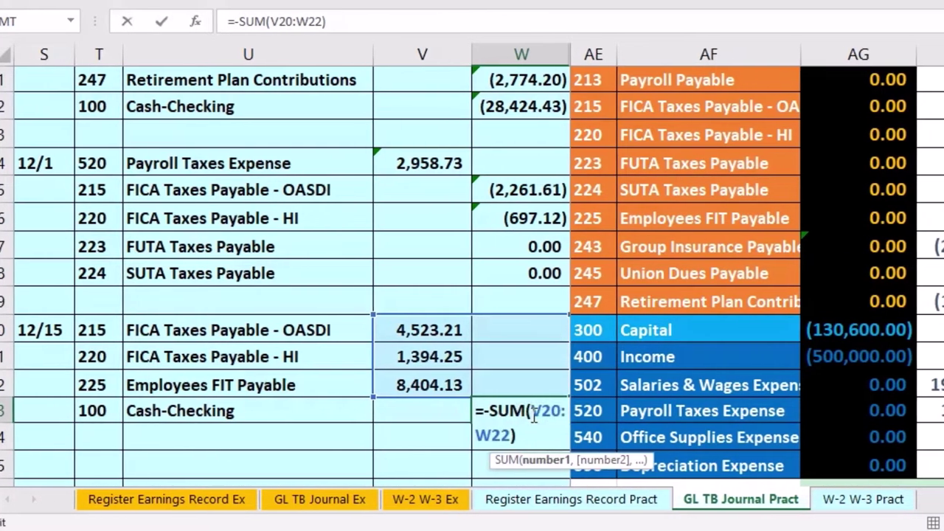
key("Return")
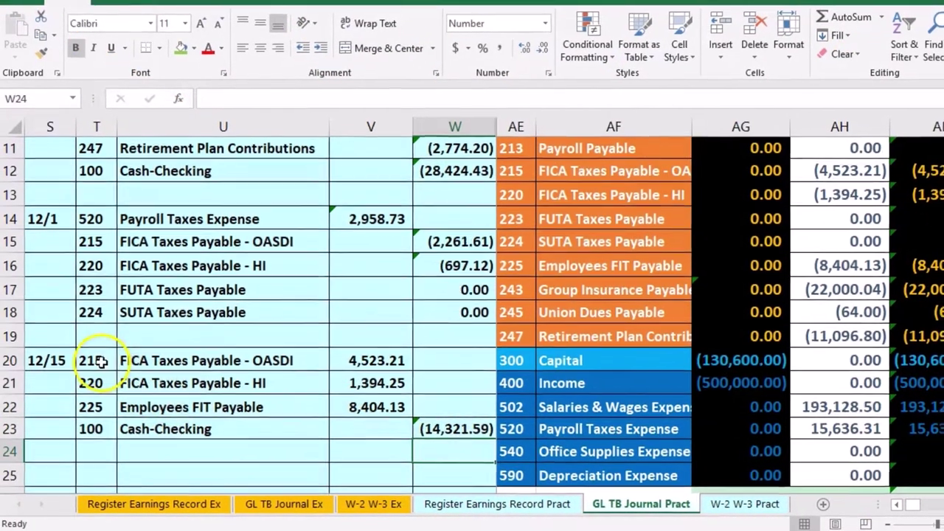
Compare account 215 FICA Taxes Payable - OASDI in the 12/15 entry (T20:U20) with its trial balance row (AE12:AF12).
left_click_drag(92, 362, 214, 361)
key("ctrl+c")
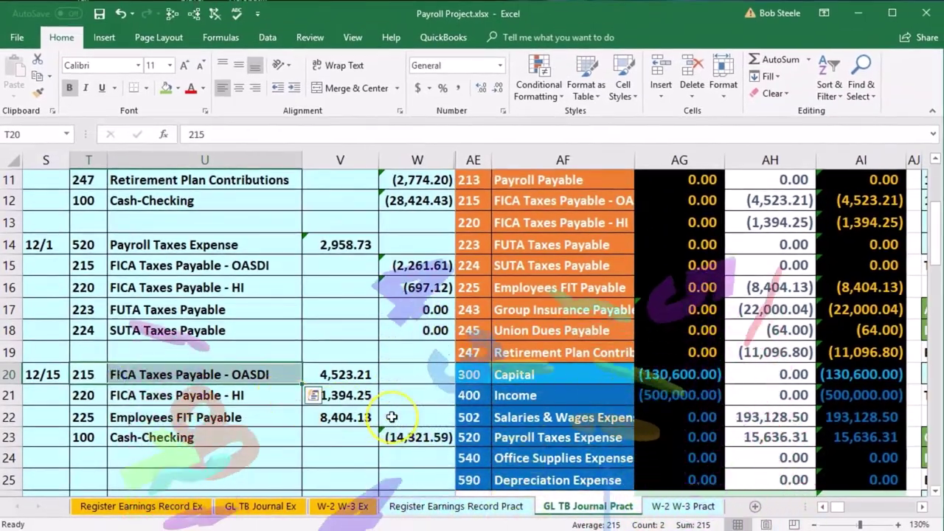
scroll(457, 280, "up", 1)
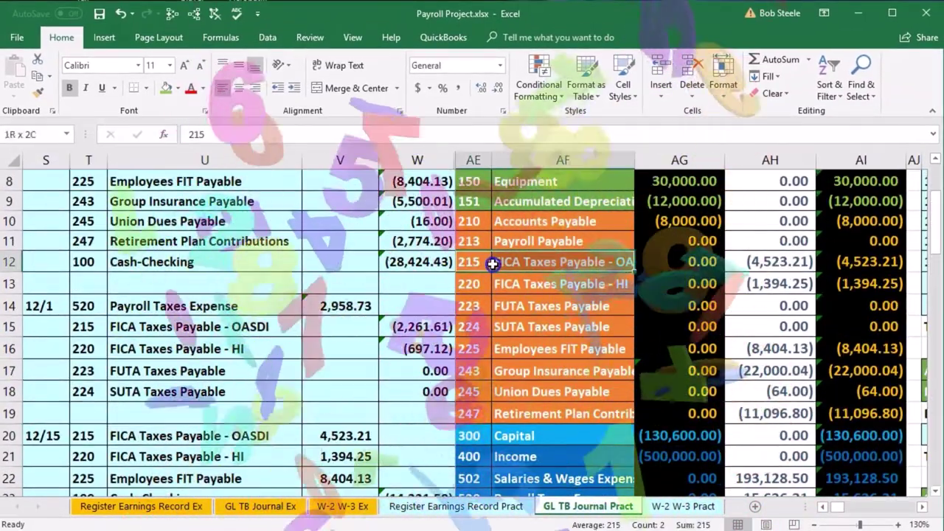
left_click(472, 262)
key("ctrl+v")
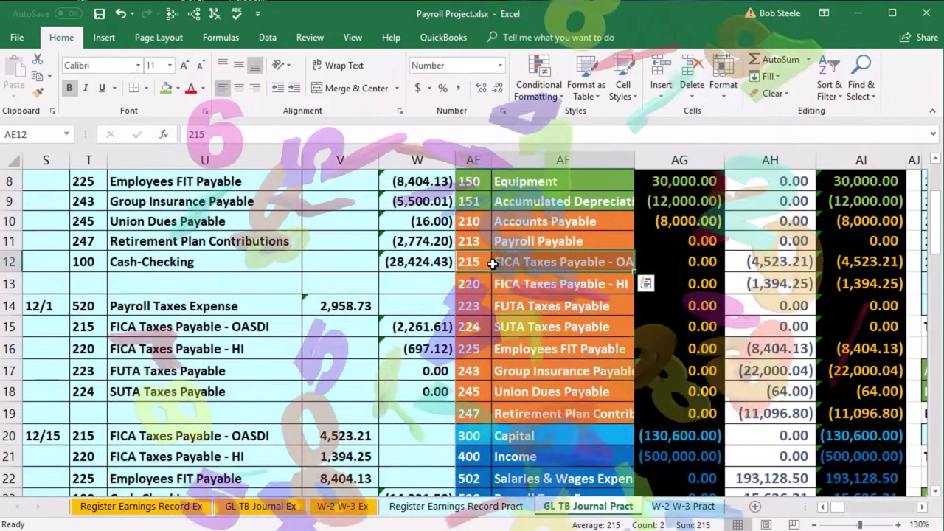
scroll(339, 352, "down", 1)
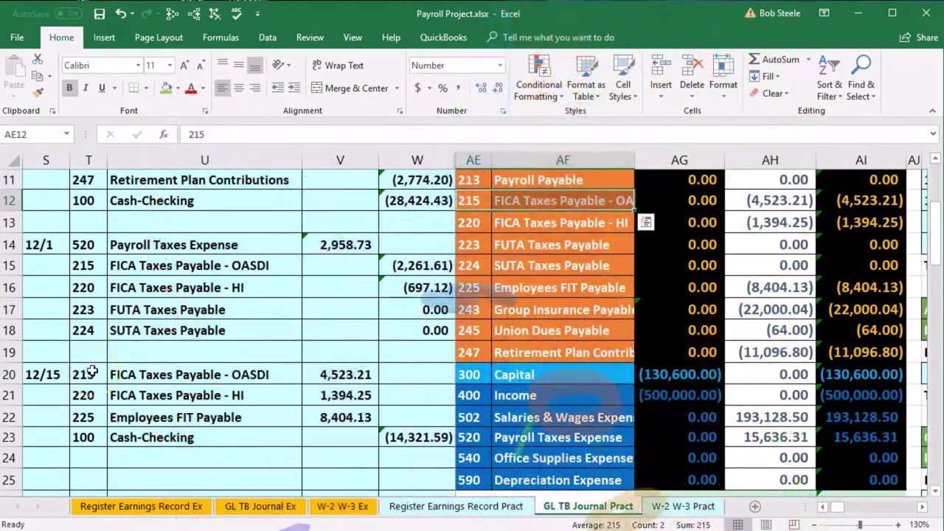
Highlight the 12/15 journal entry in T20:W23 with a green fill.
left_click_drag(88, 372, 419, 432)
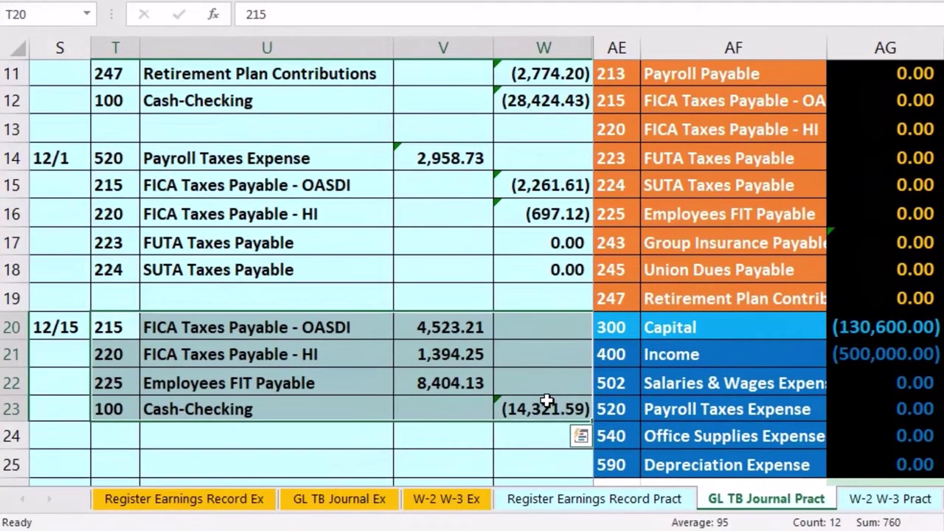
right_click(340, 372)
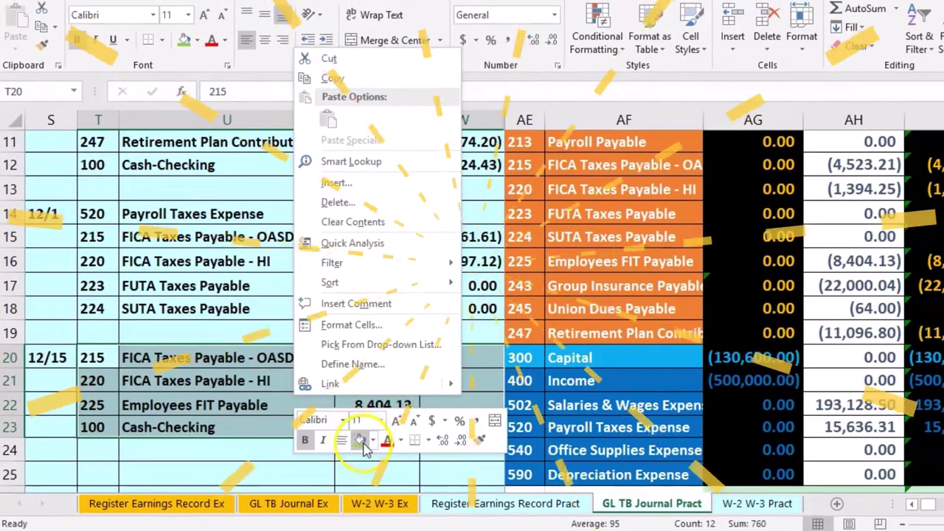
left_click(361, 441)
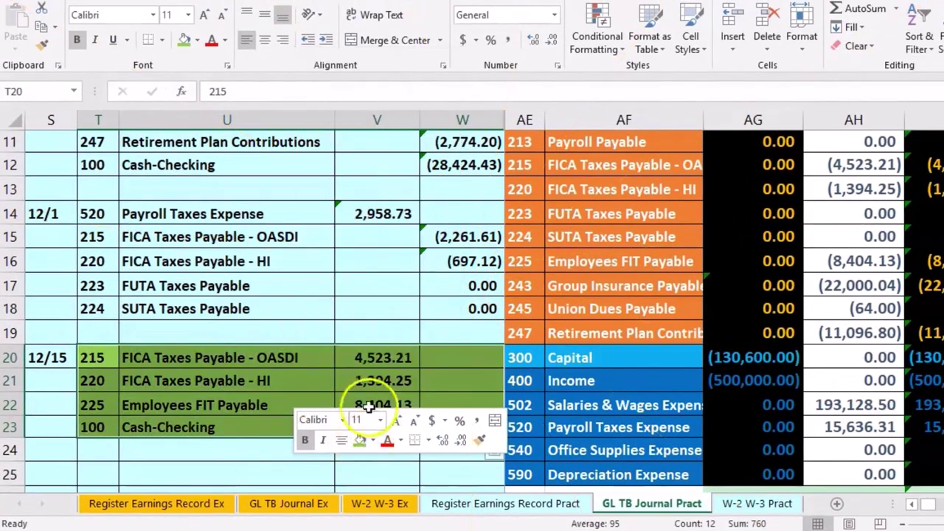
left_click(389, 365)
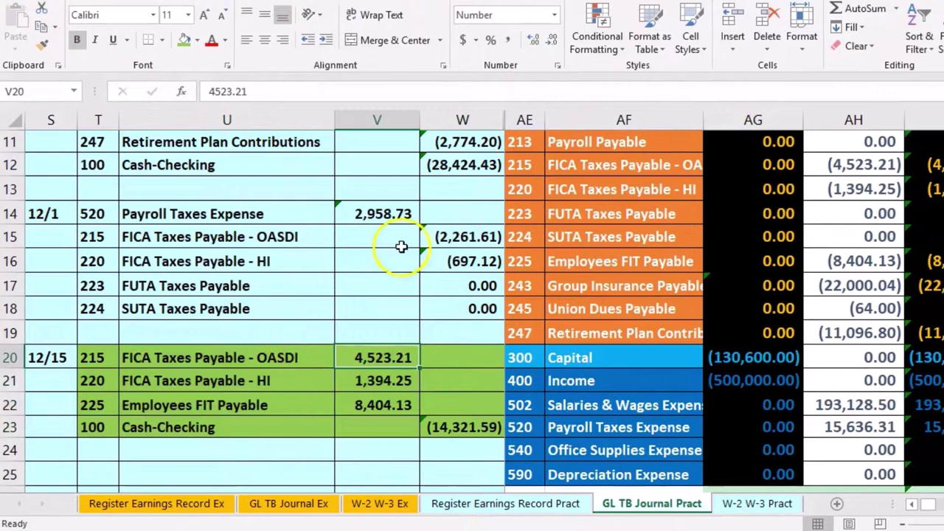
Enter the date 12/15 in AS17, the next open row of the FICA Taxes Payable - OASDI (215) ledger account.
left_click(442, 217)
key("Up")
key("Up")
key("Up")
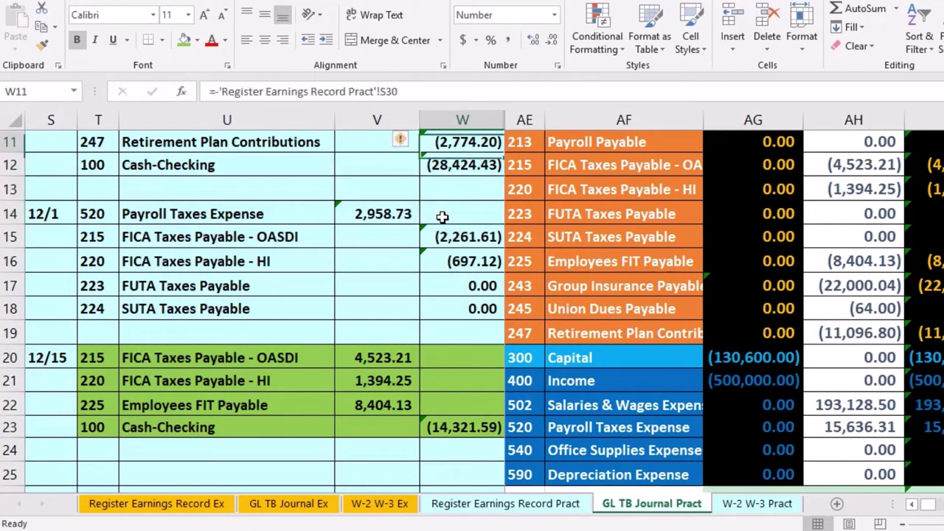
key("Down")
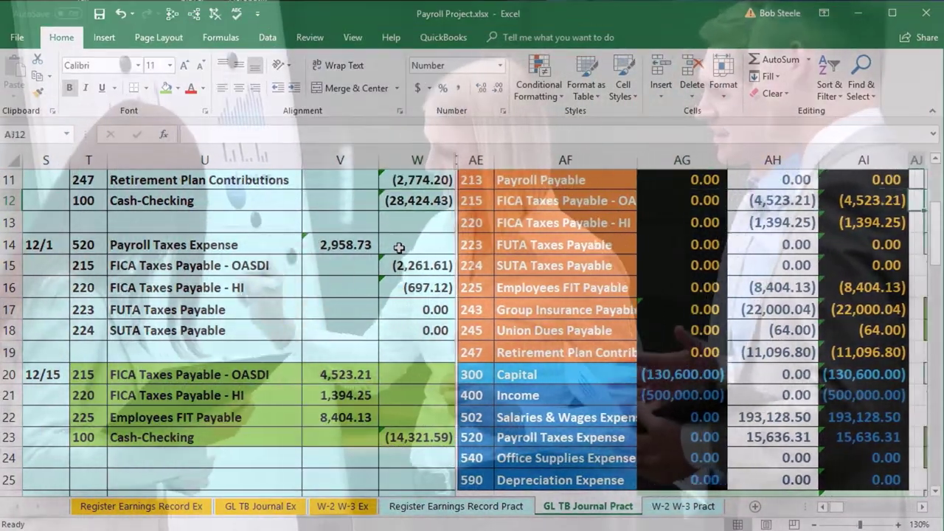
key("Right")
key("Right")
key("Right")
key("Right")
key("Right")
key("Right")
key("Right")
key("Right")
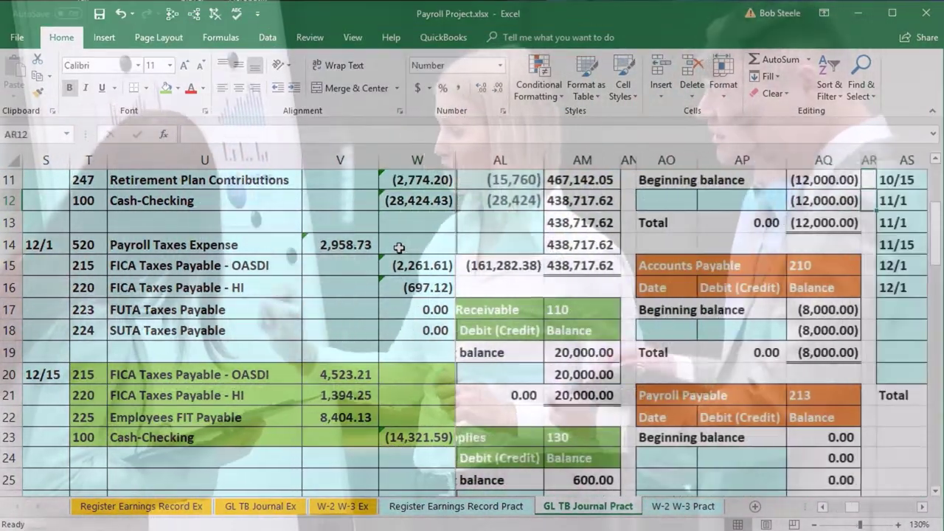
key("Right")
key("Right")
key("Right")
key("Right")
key("Right")
key("Right")
key("Up")
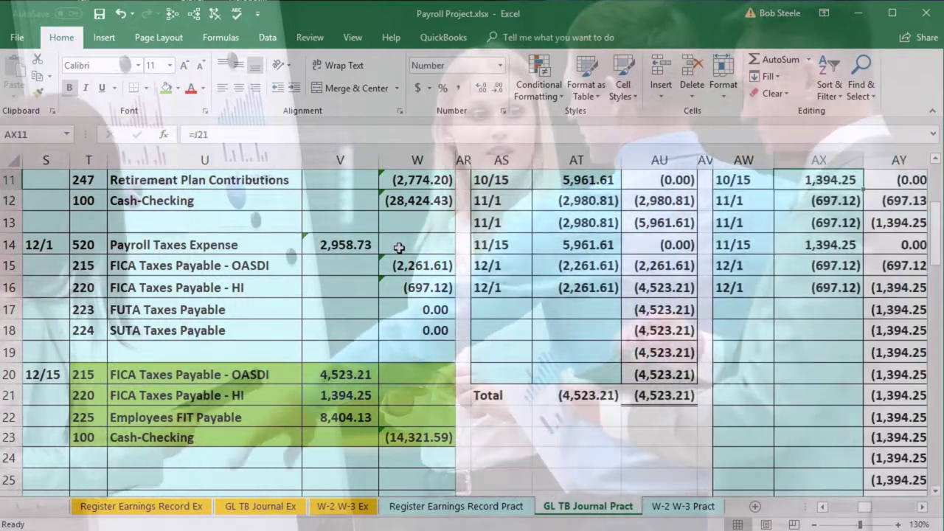
key("Up")
key("Up")
key("Up")
key("Up")
key("Up")
key("Up")
key("Up")
key("Up")
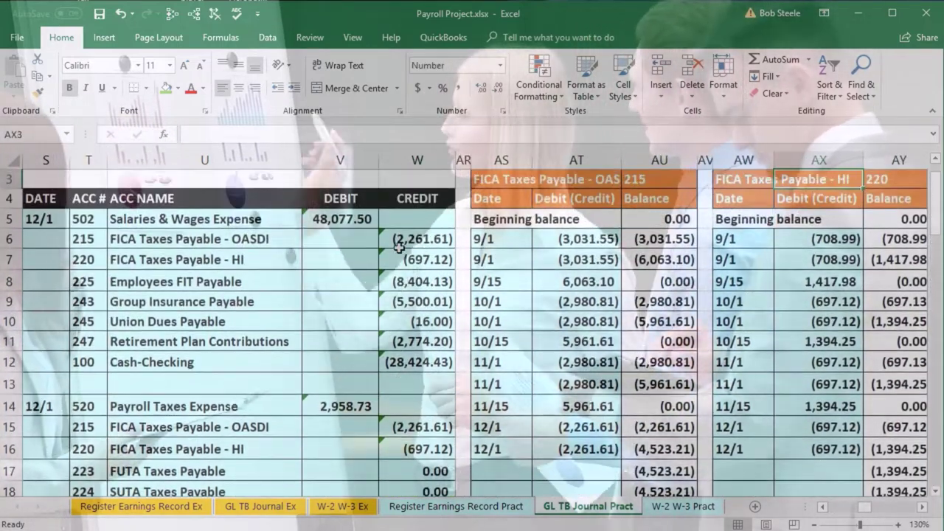
key("Left")
key("Left")
key("Left")
key("Left")
key("Left")
key("Down")
key("Down")
key("Down")
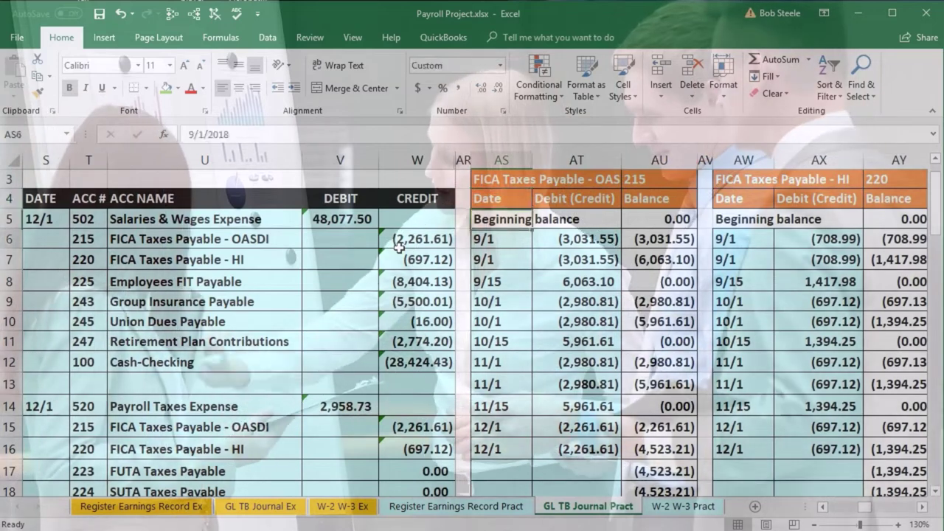
key("Down")
key("Down")
key("Down")
key("Down")
key("Down")
key("Down")
key("Down")
key("Down")
key("Down")
key("Down")
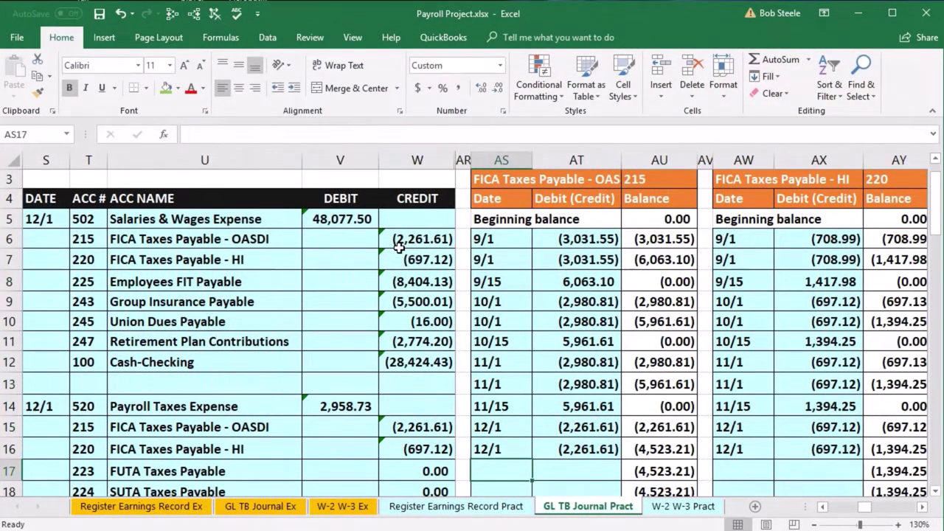
type("12/15")
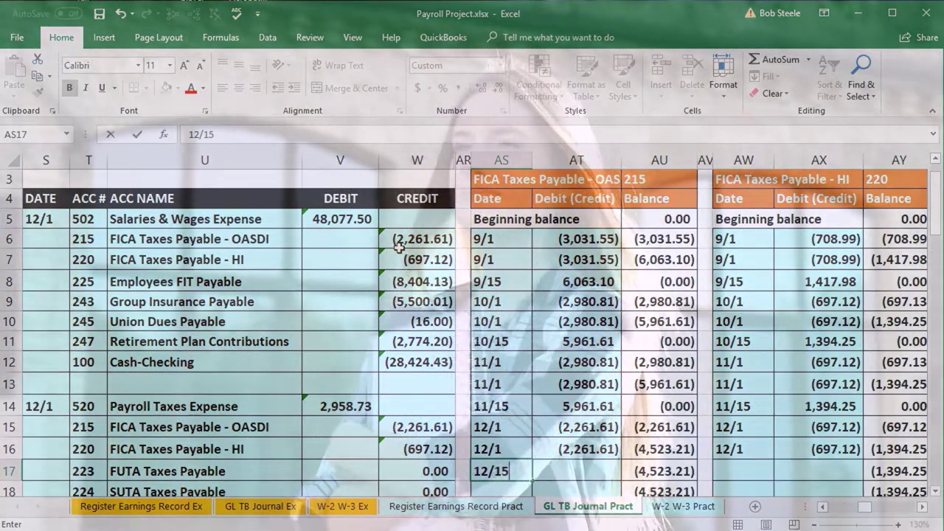
key("Tab")
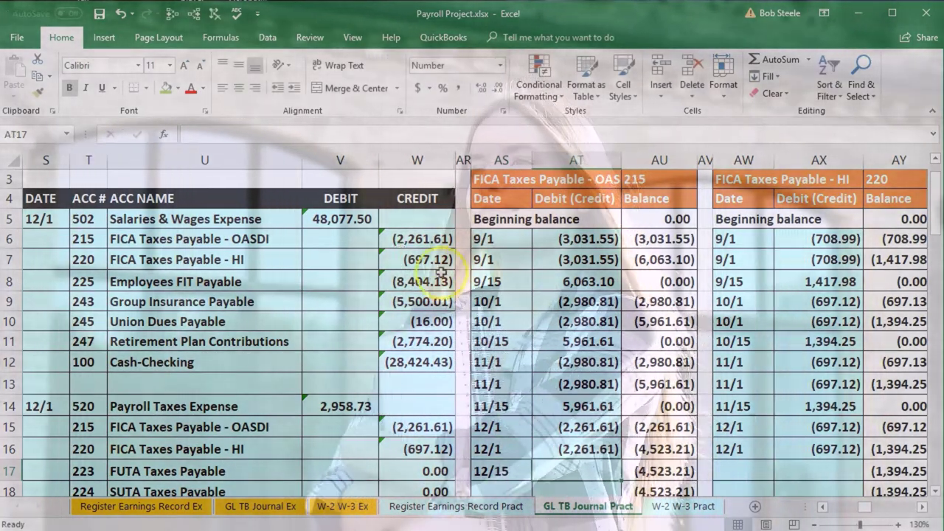
Post the 12/15 OASDI debit in AT17 with the formula =V20 and check the account's running balance in AU17.
scroll(413, 258, "down", 2)
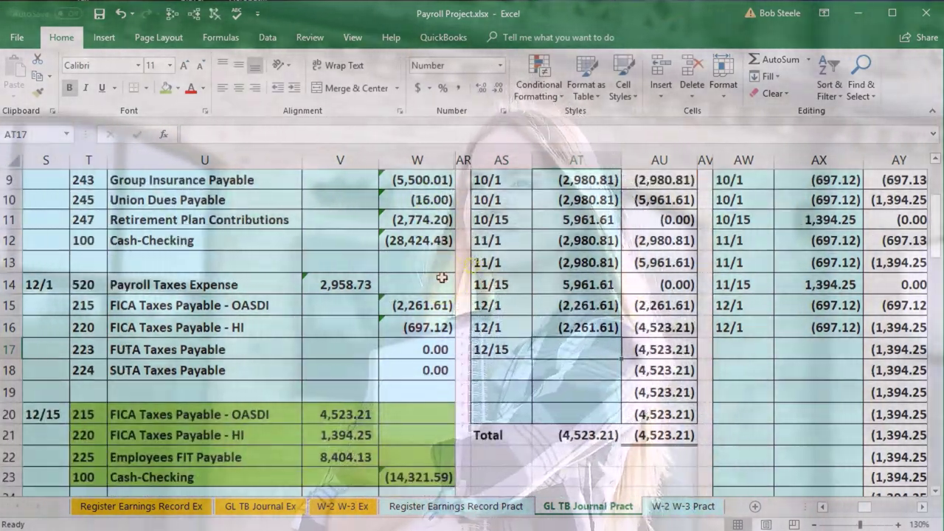
type("=")
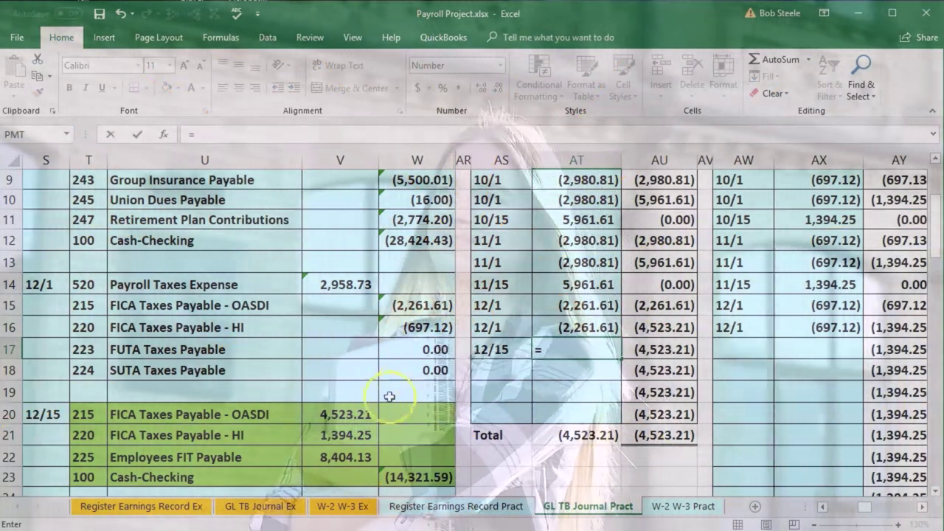
left_click(342, 414)
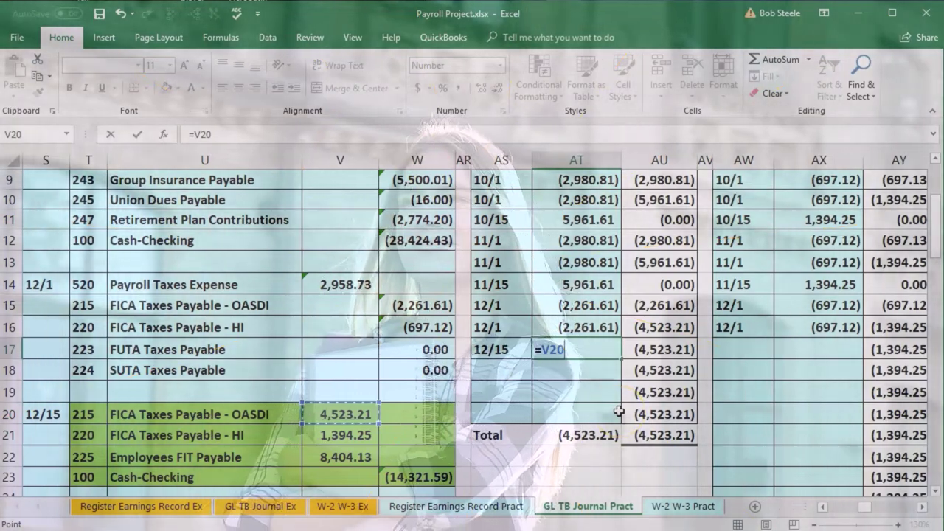
key("Return")
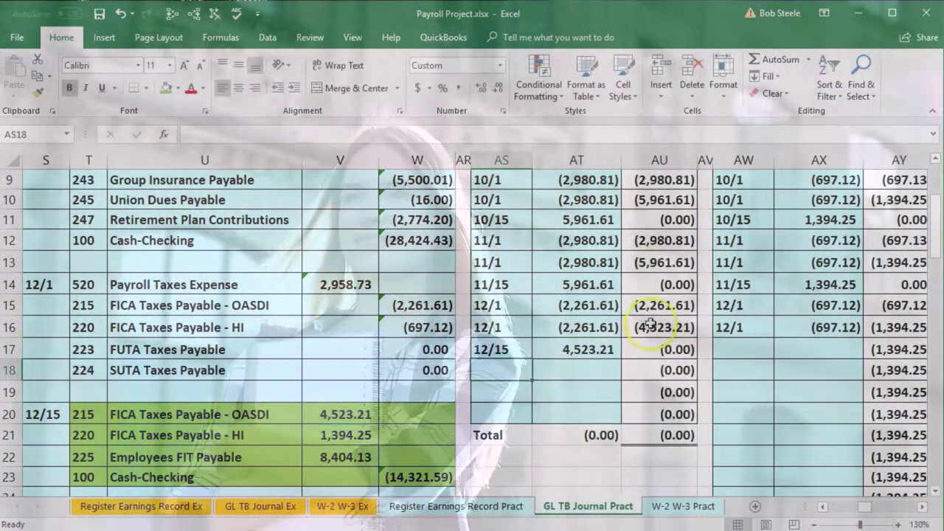
left_click(656, 348)
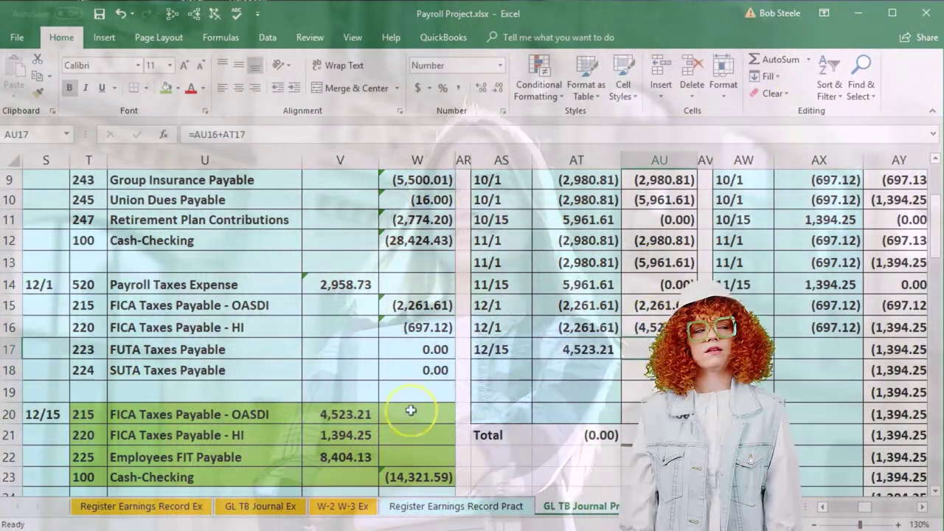
Enter the date 12/15 in AW17, the next open row of the FICA Taxes Payable - HI (220) ledger account.
left_click_drag(101, 434, 124, 435)
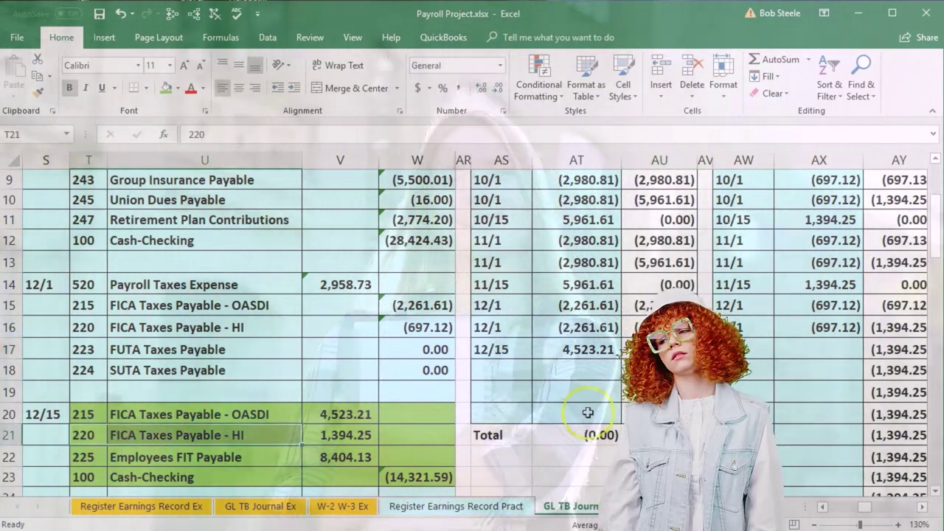
scroll(472, 324, "up", 3)
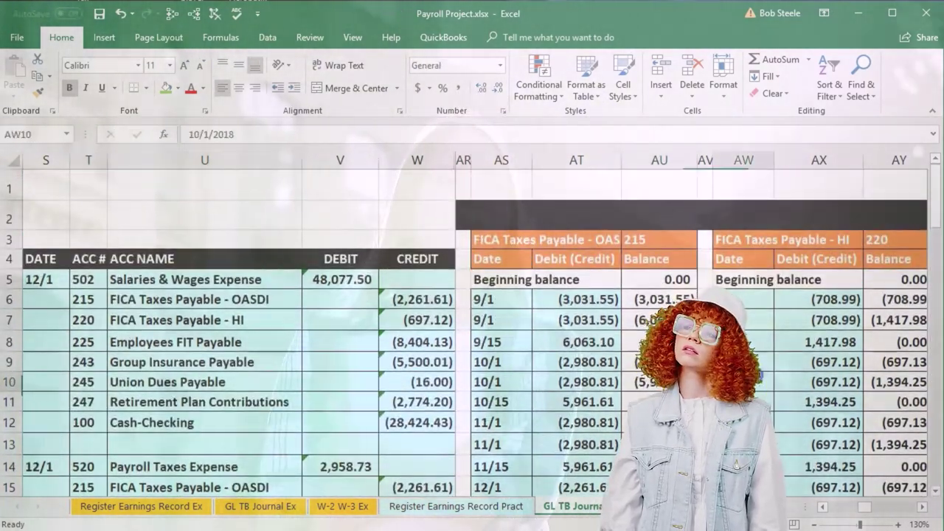
key("Right")
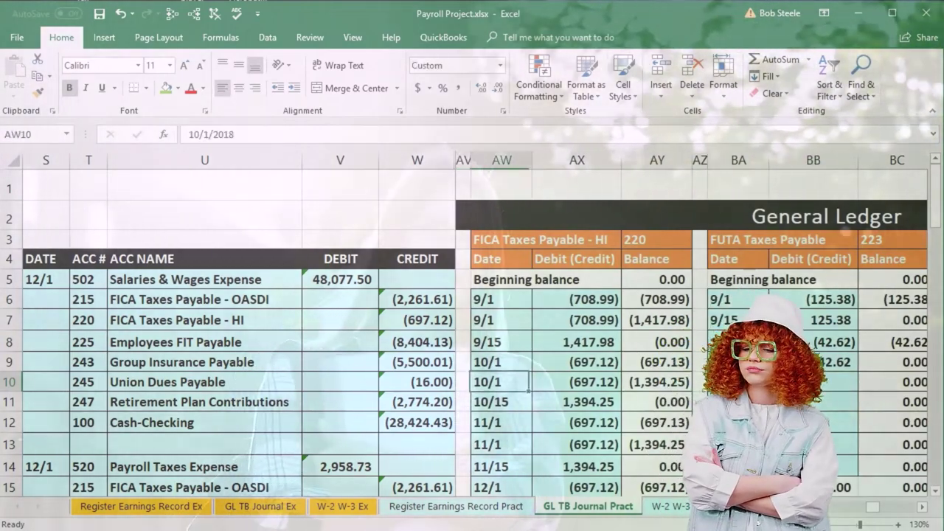
key("Down")
key("Down")
key("Down")
key("Down")
key("Down")
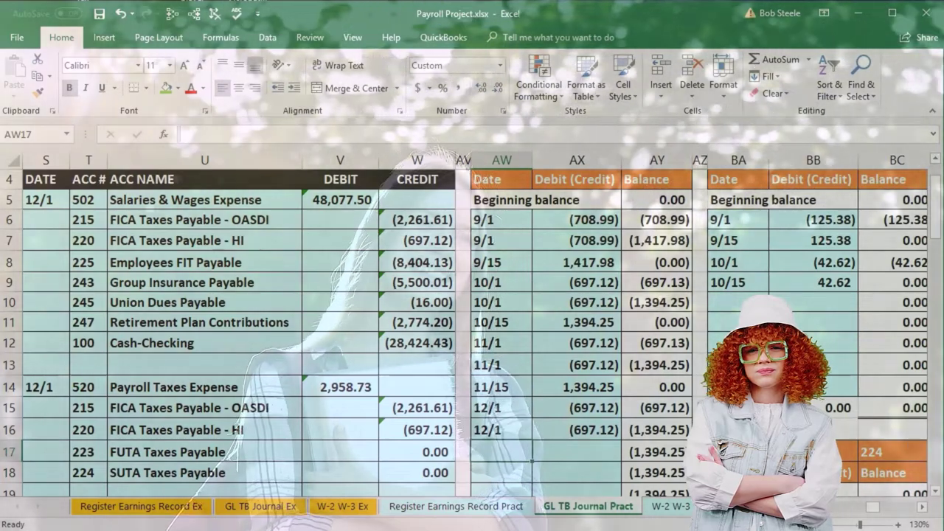
type("12/")
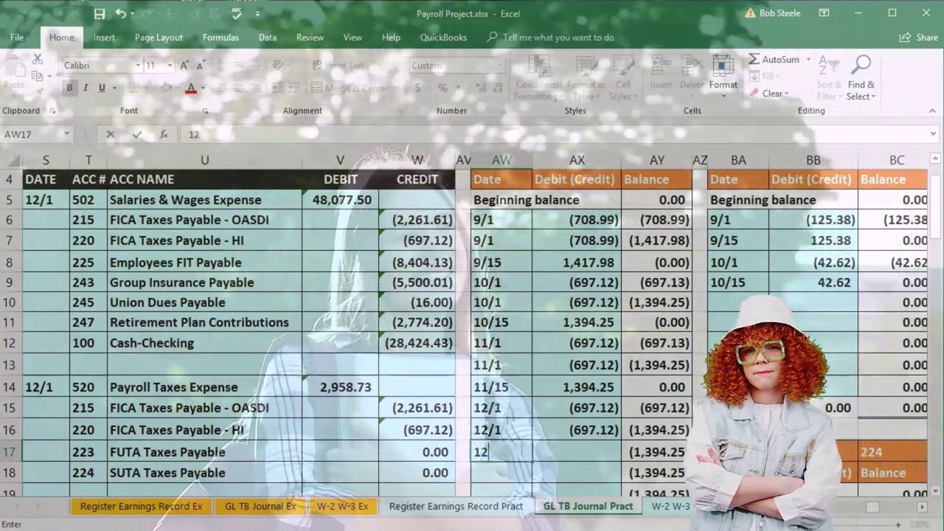
type("15")
key("Tab")
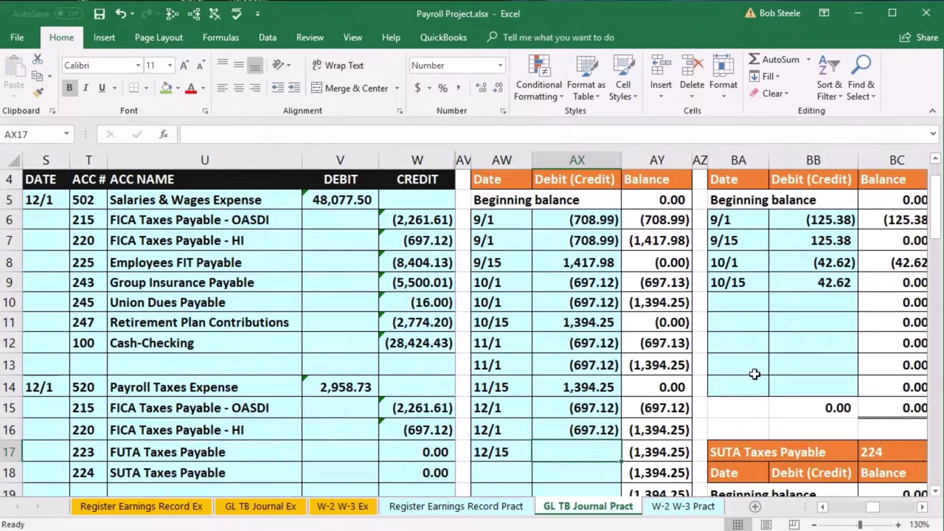
Post the 12/15 HI debit in AX17 of account 220 with the formula =V21.
type("=")
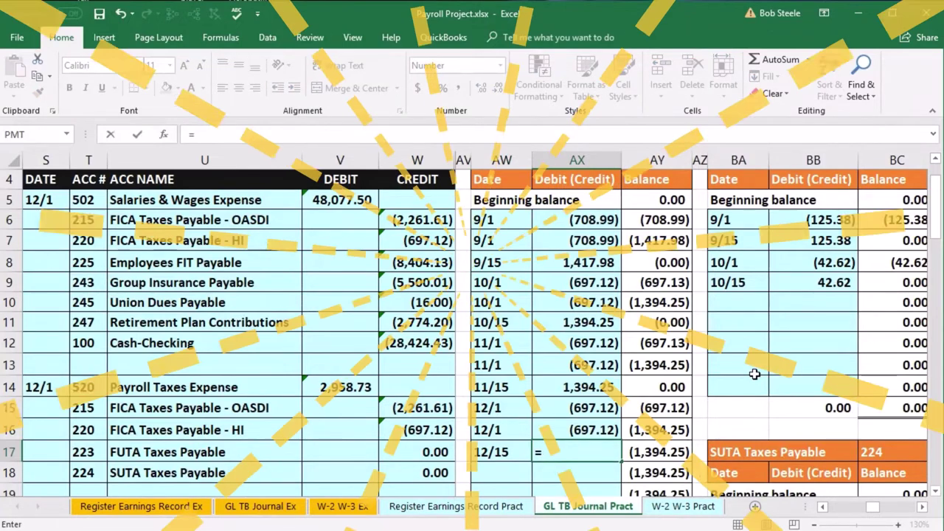
scroll(538, 360, "down", 1)
scroll(538, 361, "down", 1)
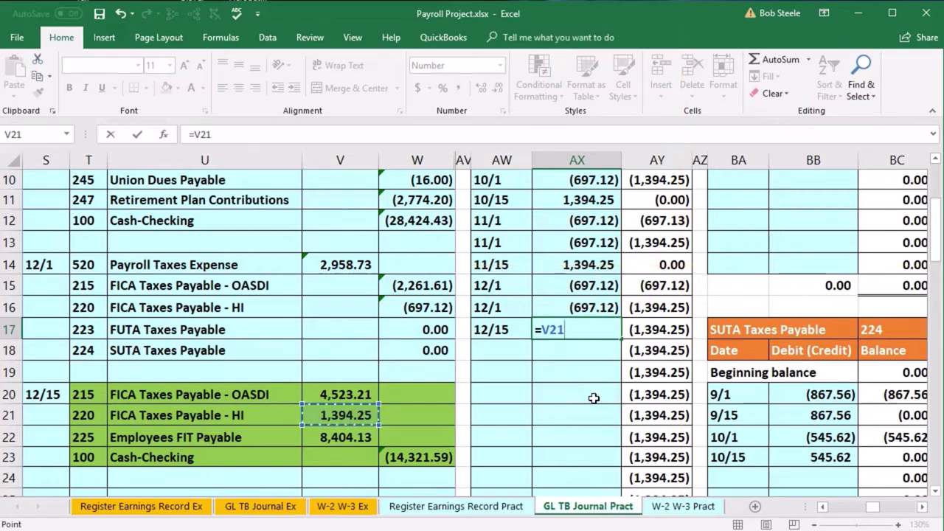
key("Return")
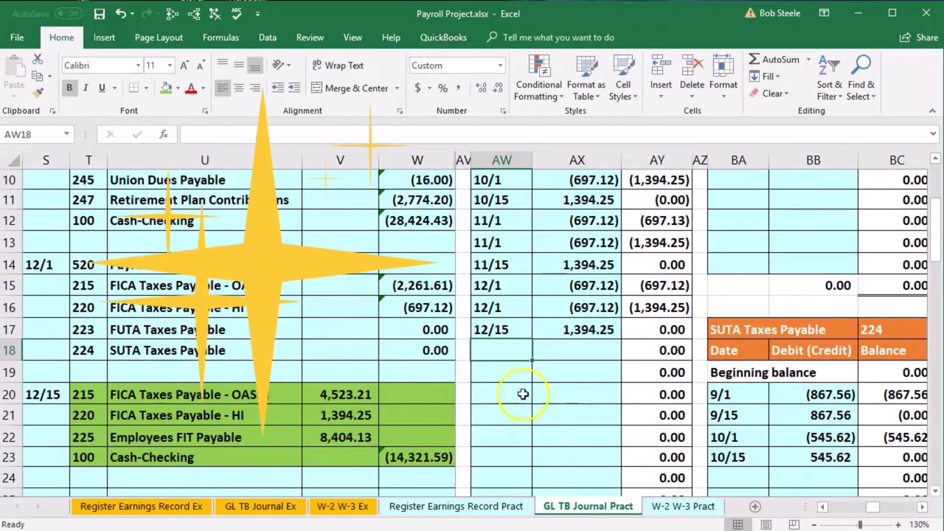
Enter the date 12/15 in BE13, the next open row of the Employees FIT Payable (225) ledger account.
left_click_drag(79, 441, 115, 443)
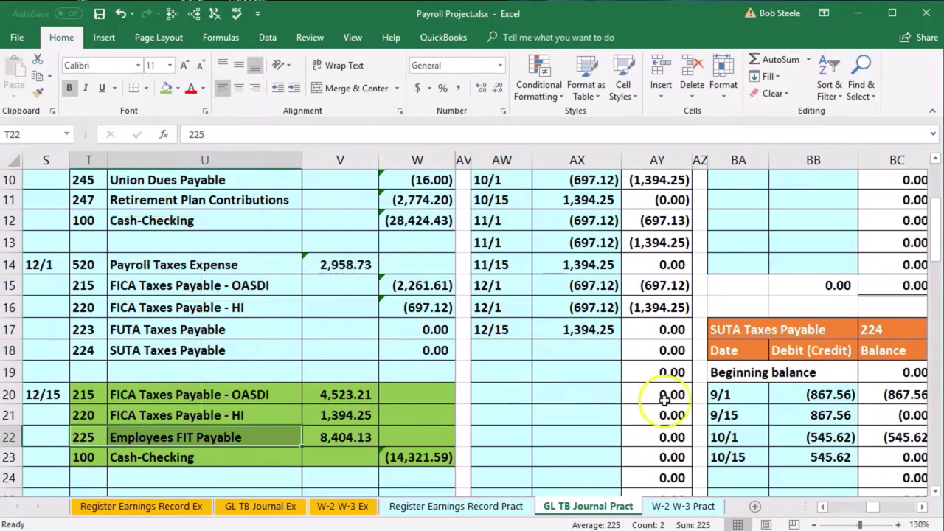
left_click(766, 391)
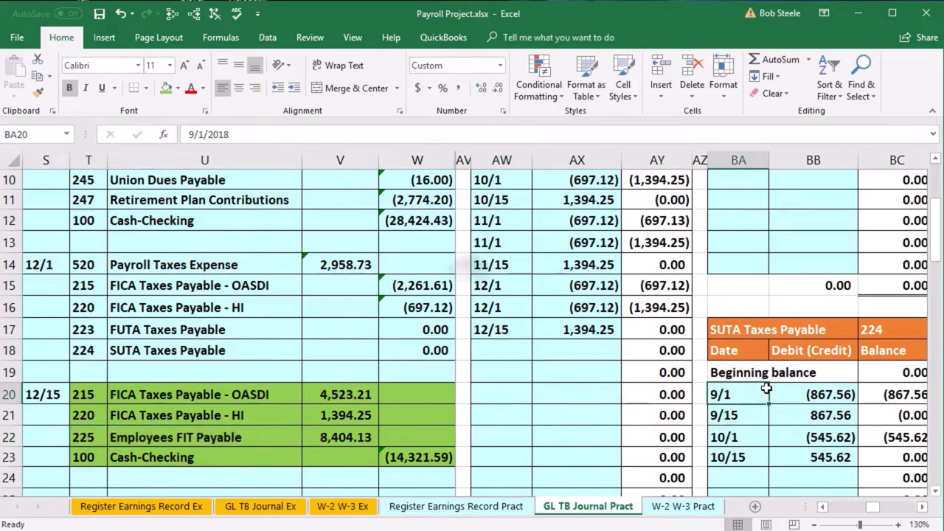
key("Right")
key("Right")
key("Right")
key("Right")
key("Right")
key("Right")
key("Right")
key("Right")
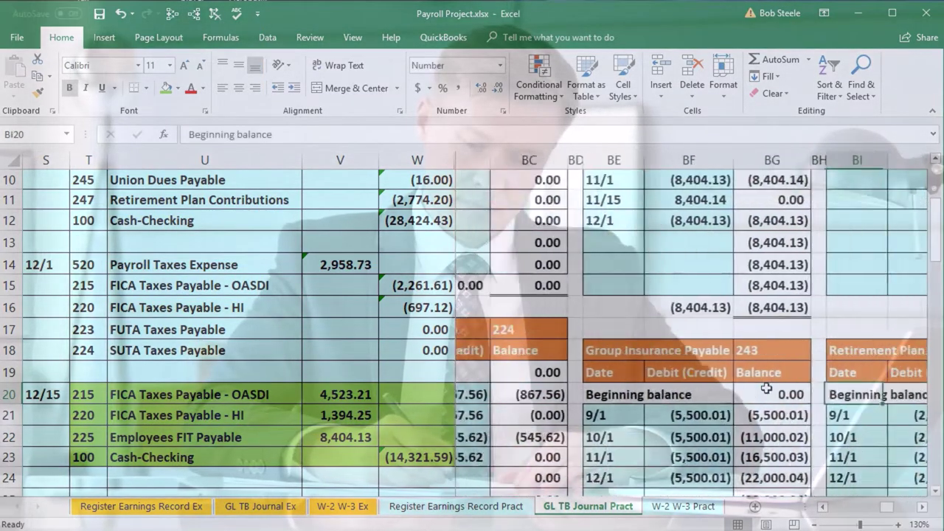
key("Right")
key("Up")
key("Up")
key("Up")
key("Up")
key("Up")
key("Up")
key("Up")
key("Up")
key("Up")
key("Up")
key("Up")
key("Up")
key("Up")
key("Up")
key("Up")
key("Up")
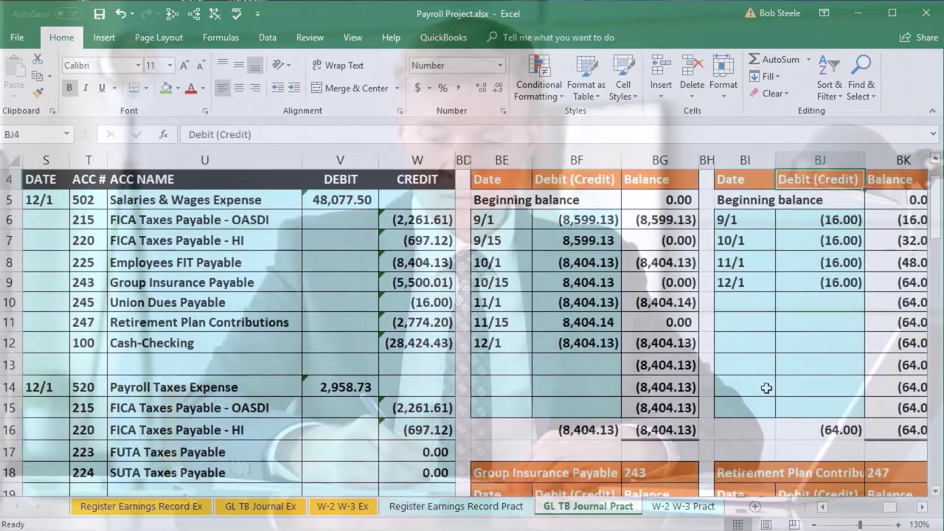
key("Left")
key("Left")
key("Left")
key("Left")
key("Left")
key("Up")
key("Up")
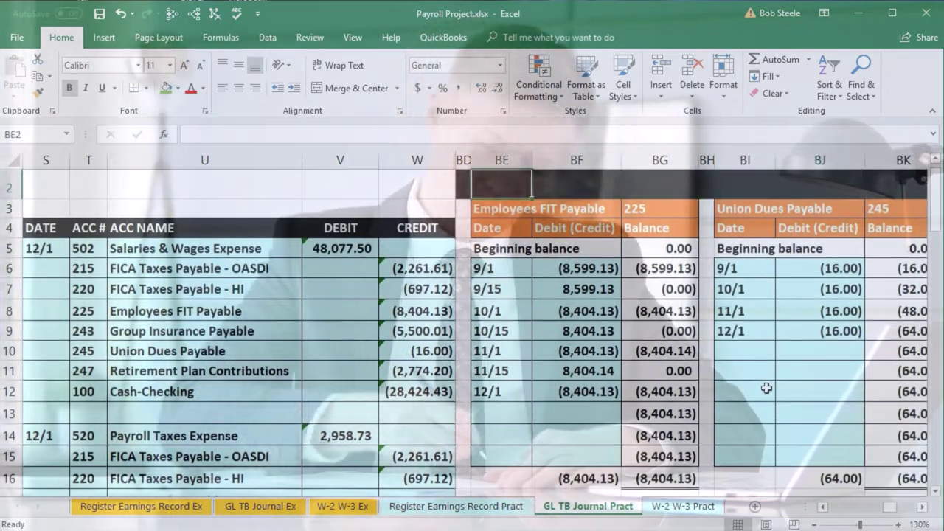
key("Down")
key("Down")
key("Down")
key("Down")
key("Down")
key("Down")
key("Down")
key("Down")
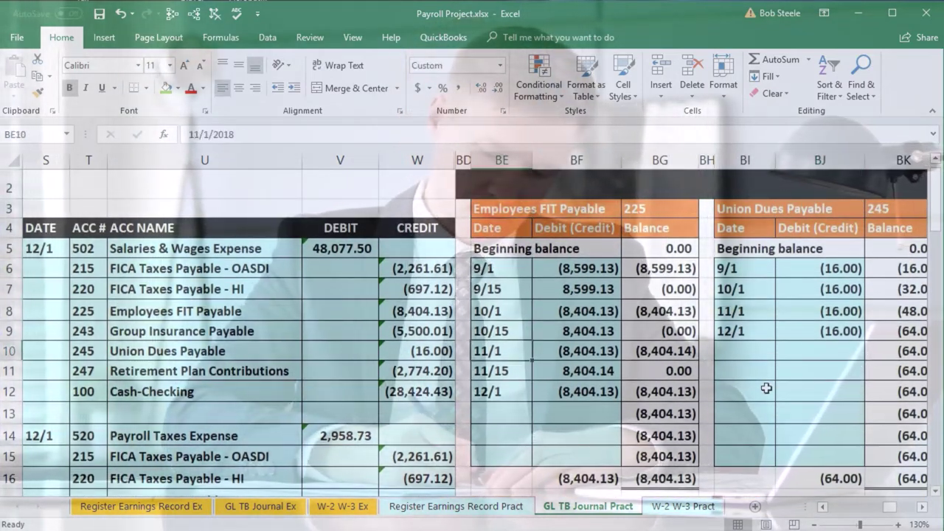
key("Down")
key("Down")
key("Down")
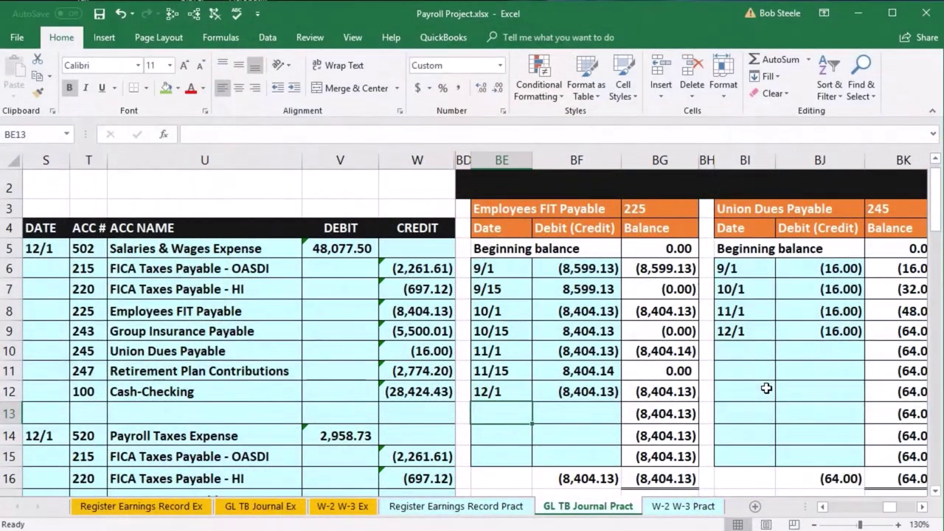
type("12/15")
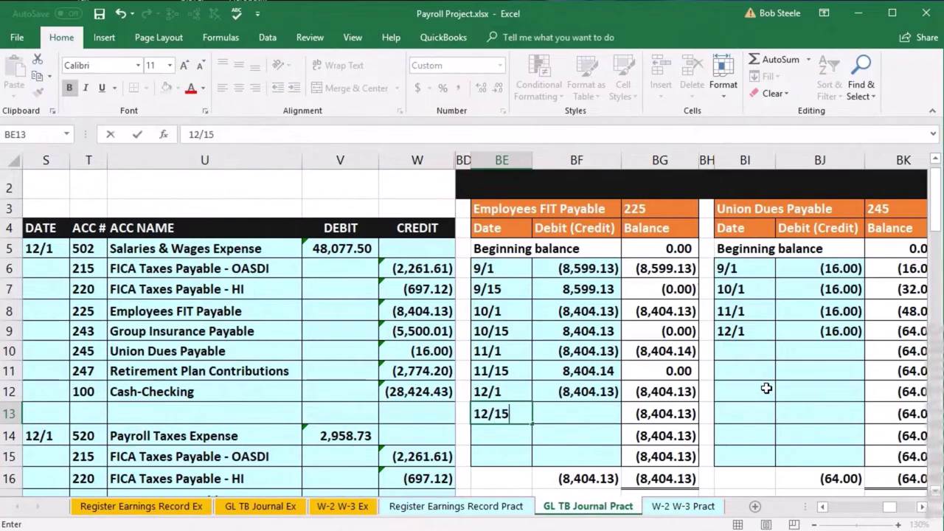
key("Tab")
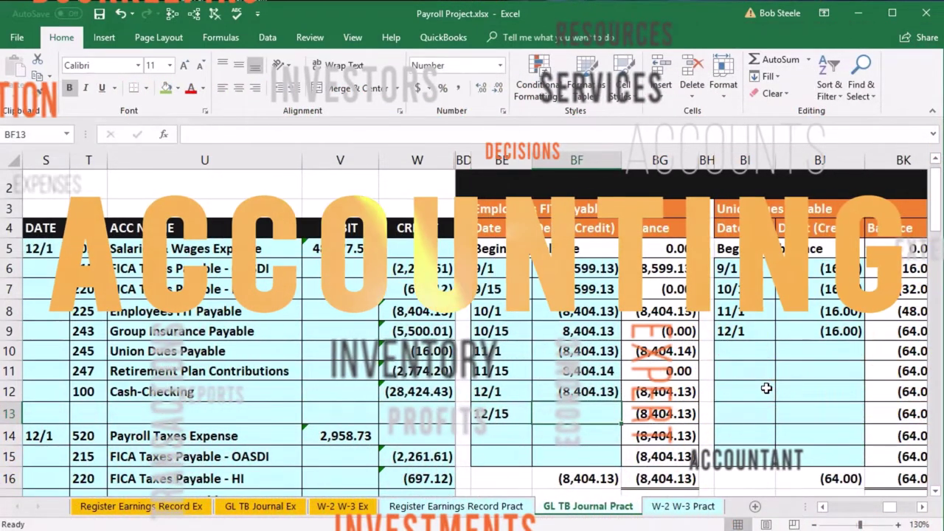
Post the 12/15 FIT debit in BF13 of the Employees FIT Payable (225) account with the formula =V22.
type("=")
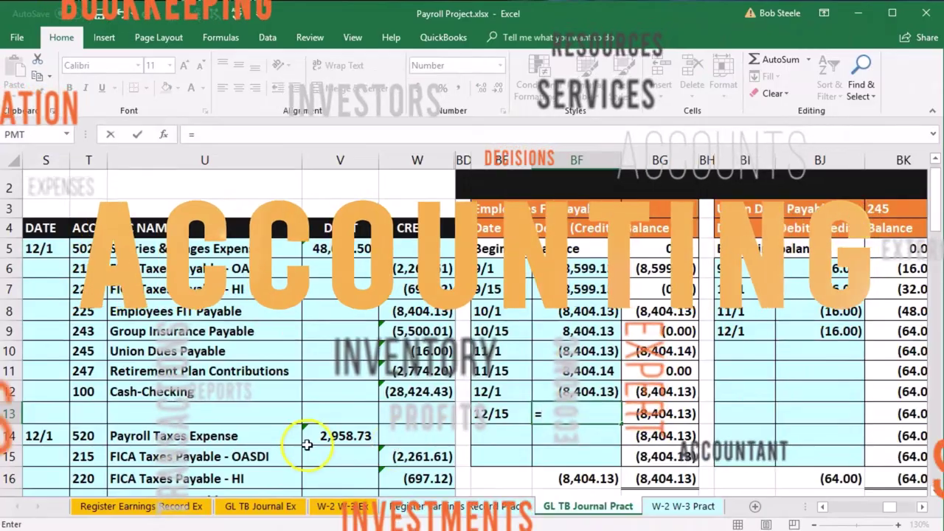
scroll(308, 443, "down", 3)
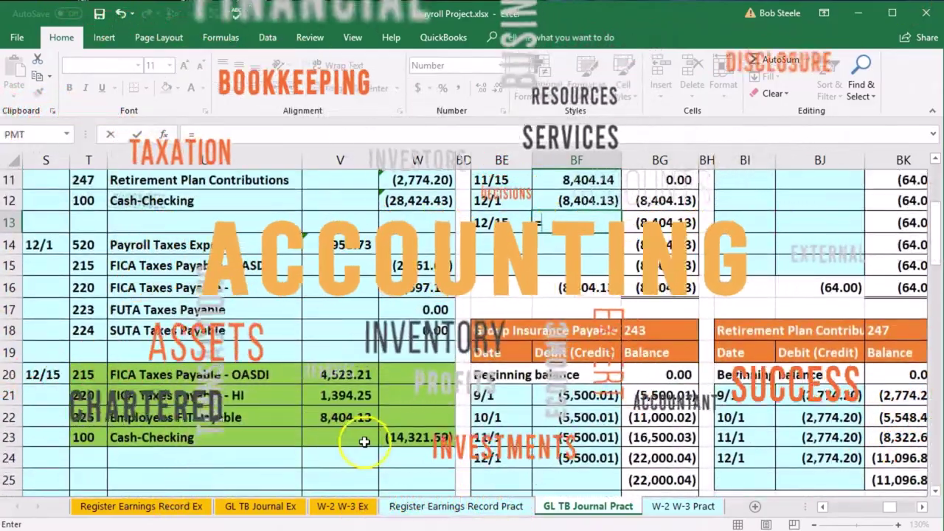
left_click(346, 418)
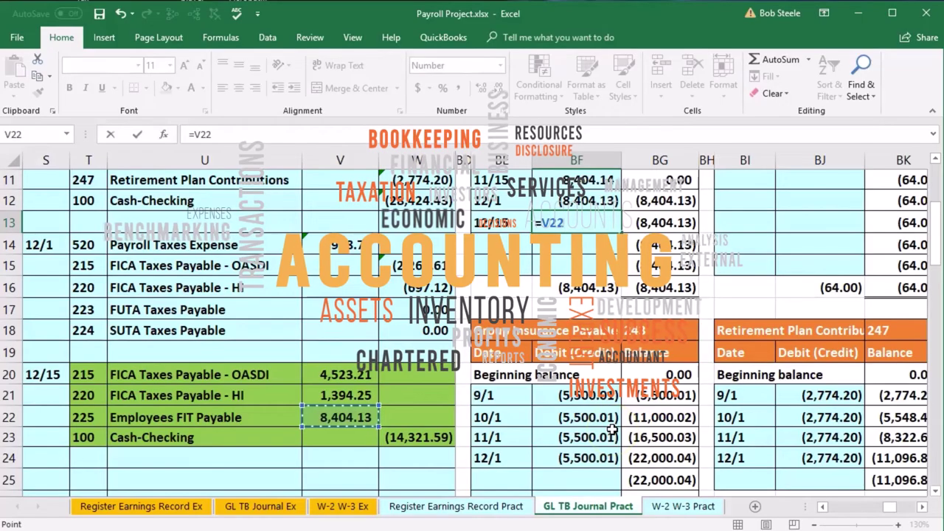
key("Return")
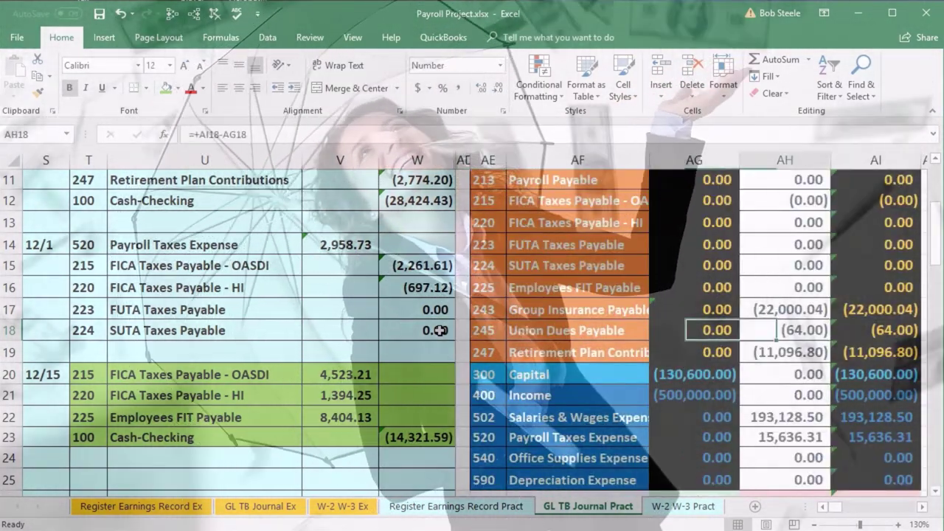
Enter the date 12/15 in AK13, the next open row of the Cash-Checking ledger account.
key("Right")
key("Right")
key("Right")
key("Right")
key("Right")
key("Right")
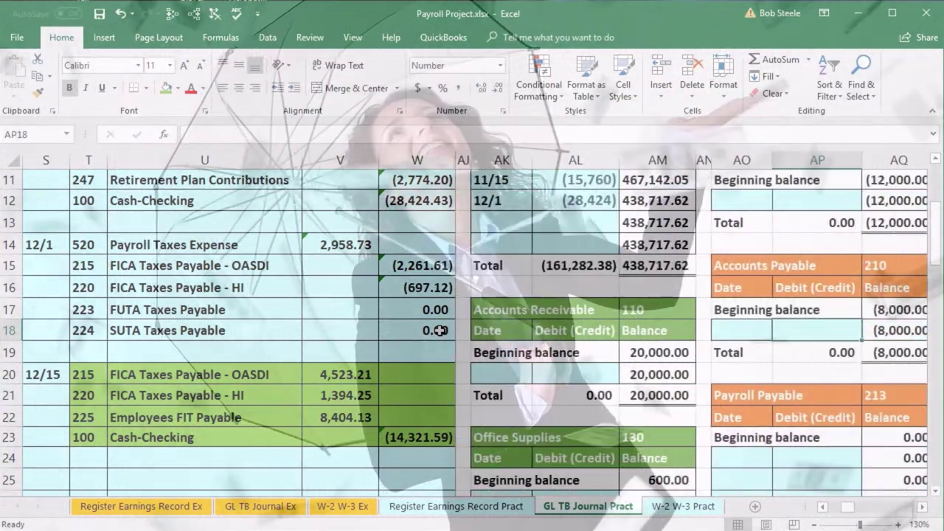
scroll(440, 330, "up", 2)
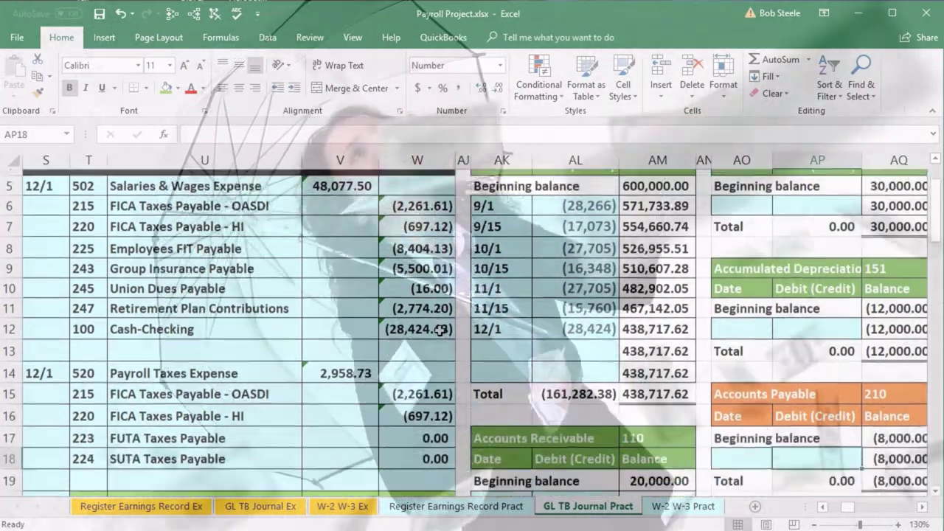
scroll(440, 330, "down", 1)
left_click(495, 286)
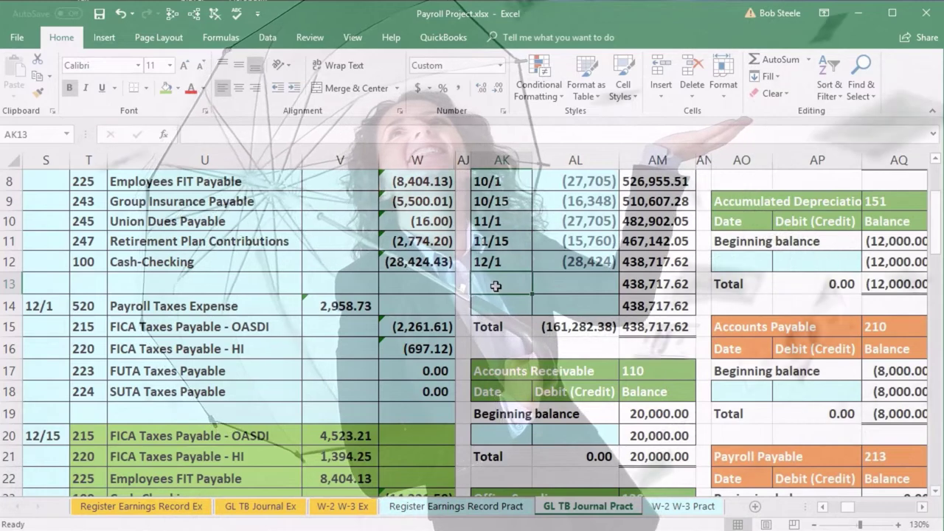
type("12/1")
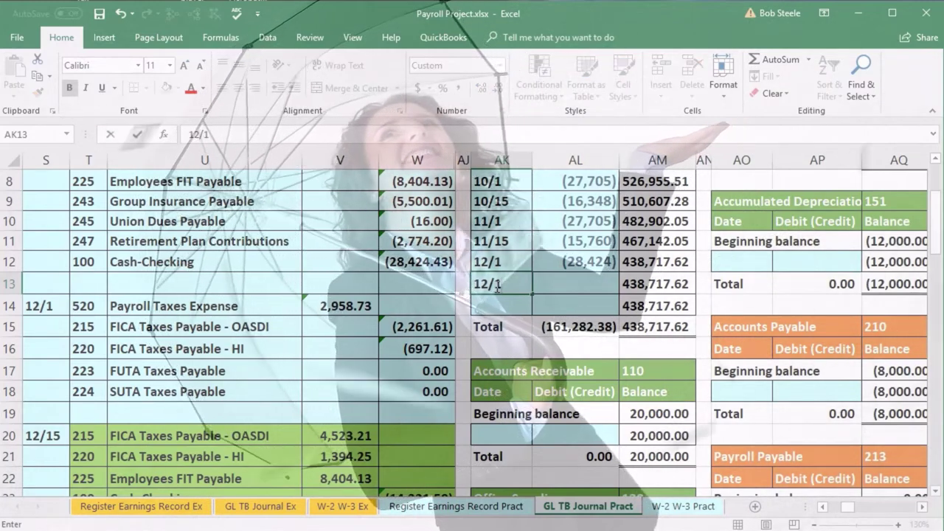
type("5")
key("Tab")
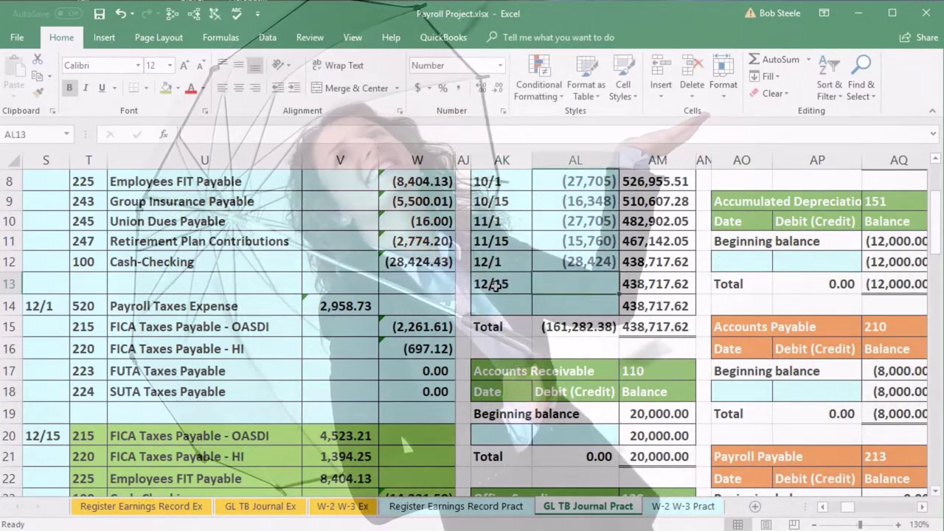
Post the 12/15 Cash-Checking credit in AL13 with the formula =W23.
type("=")
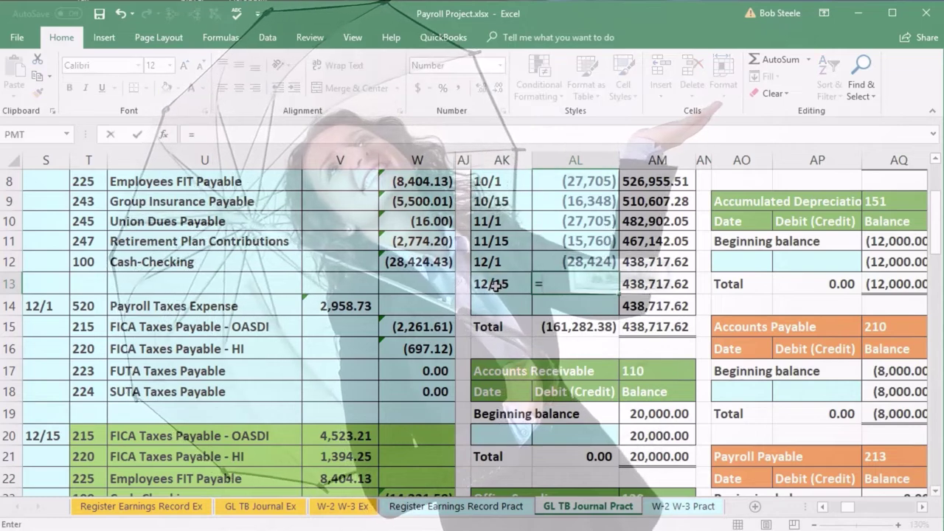
scroll(495, 286, "down", 1)
left_click(417, 438)
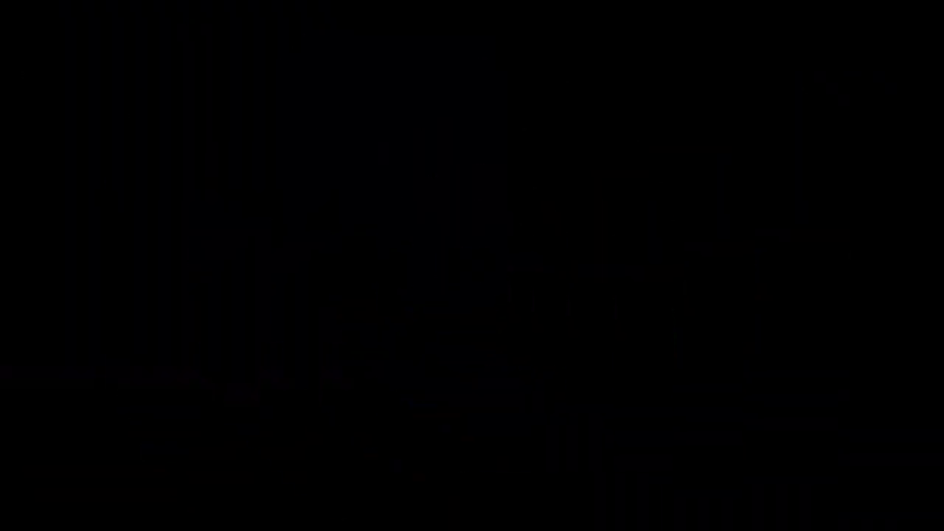
key("Return")
scroll(685, 288, "up", 1)
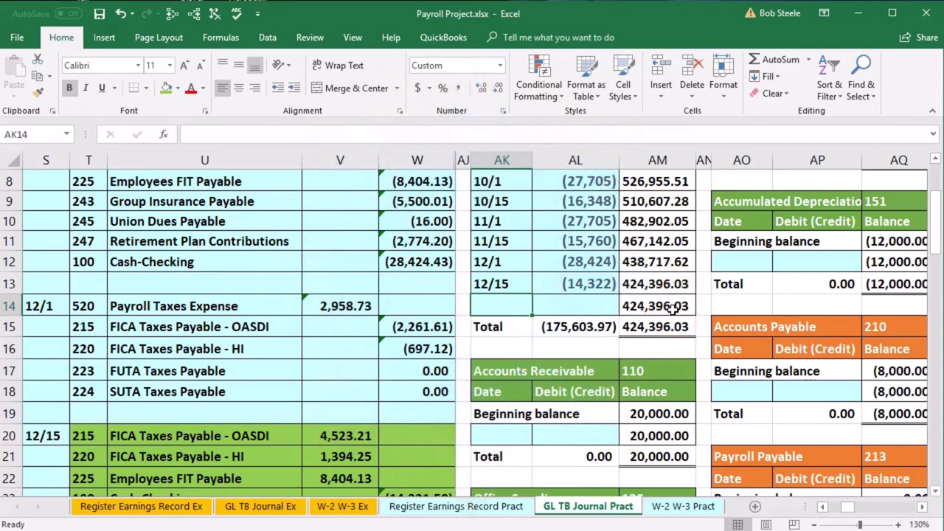
Check the trial balance totals in row 26, the net income formula in AI27 and the ending balances of the payroll payable accounts.
key("Left")
key("Left")
key("Left")
key("Left")
key("Left")
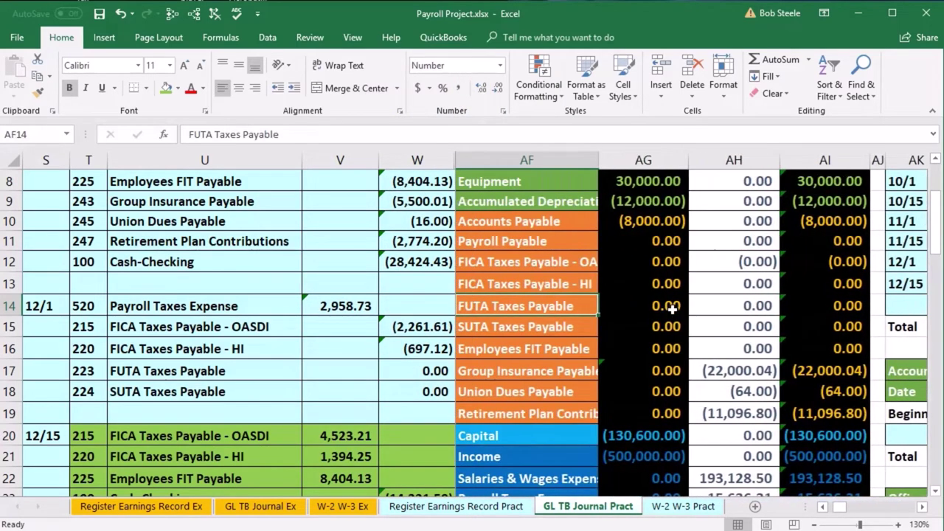
scroll(673, 309, "down", 2)
left_click(811, 438)
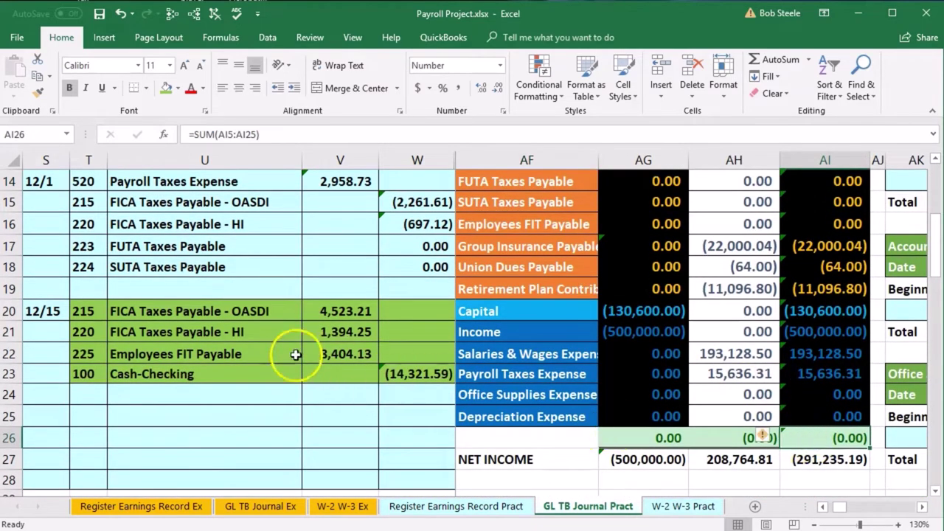
double_click(815, 461)
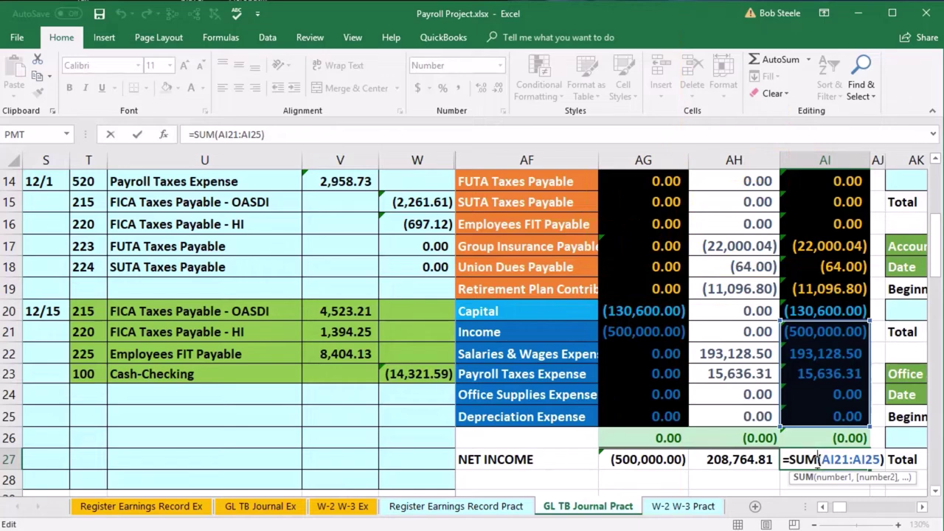
key("Return")
scroll(815, 461, "up", 2)
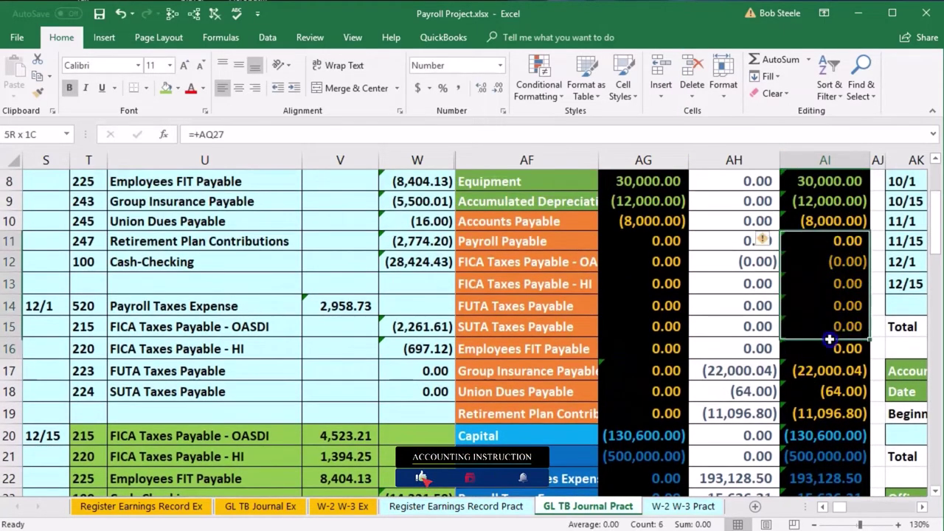
scroll(829, 345, "up", 1)
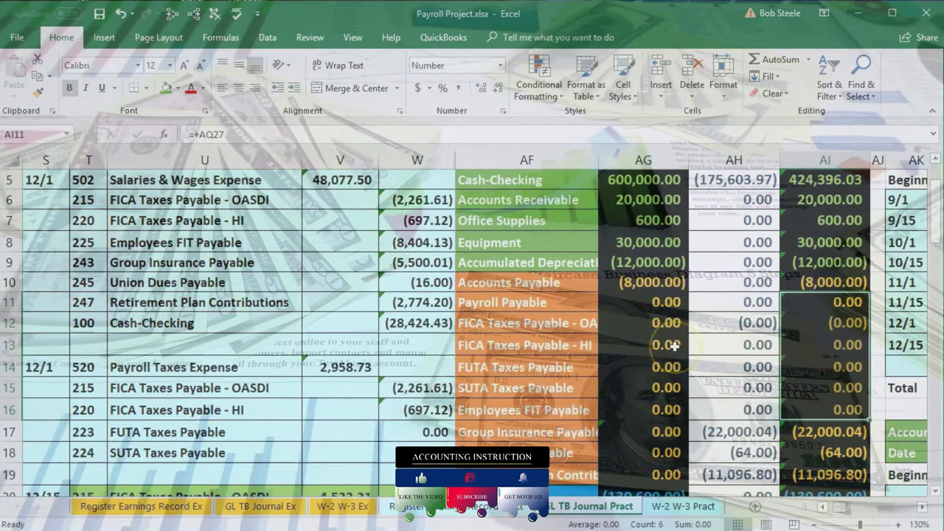
left_click(568, 283)
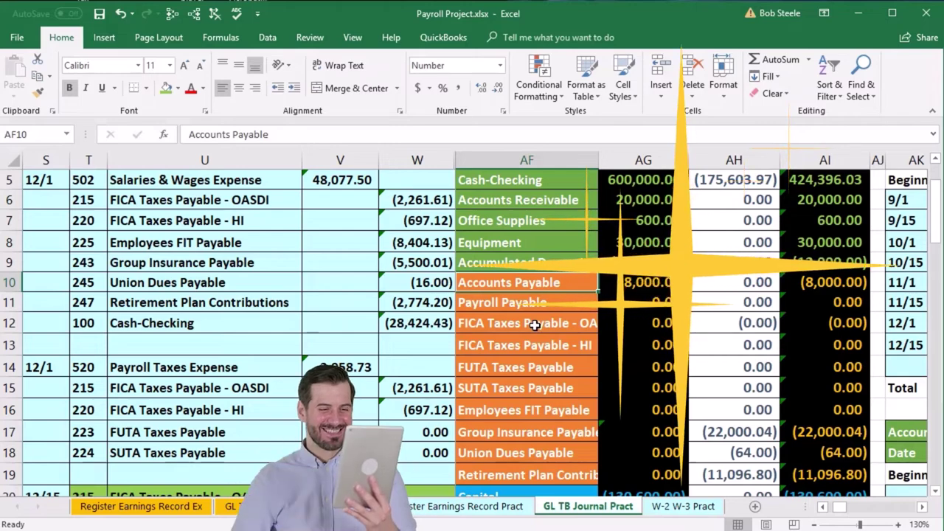
Copy the formatting of blank journal row T19:W19 onto the 12/15 entry in T20:W23 with Format Painter.
scroll(535, 324, "down", 3)
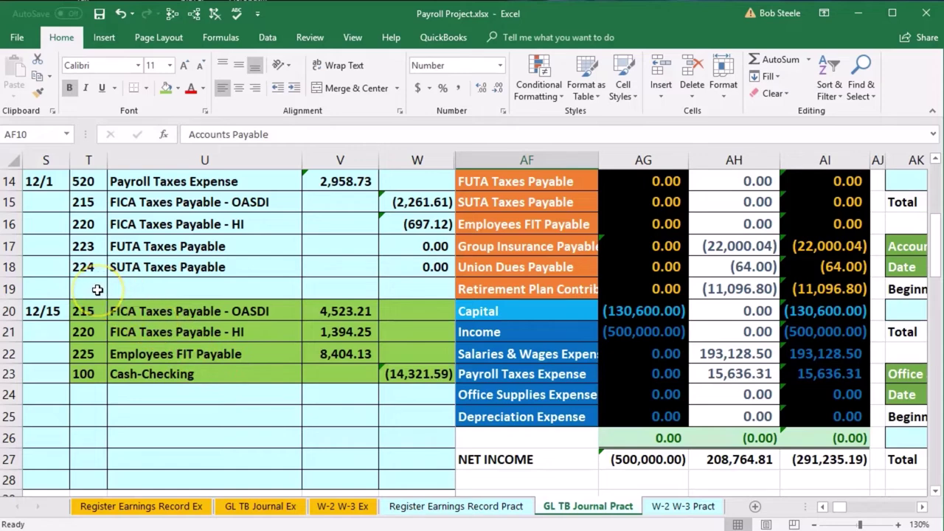
left_click_drag(97, 290, 141, 288)
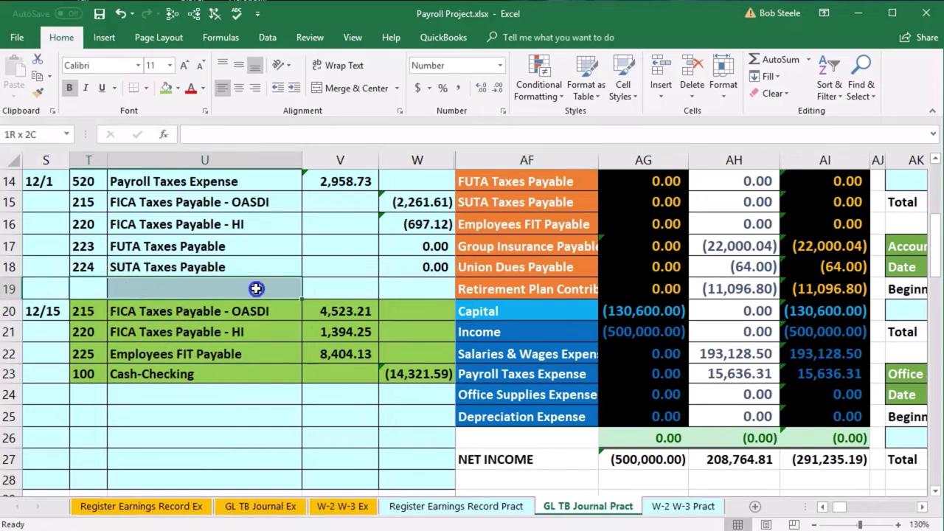
left_click_drag(256, 289, 386, 286)
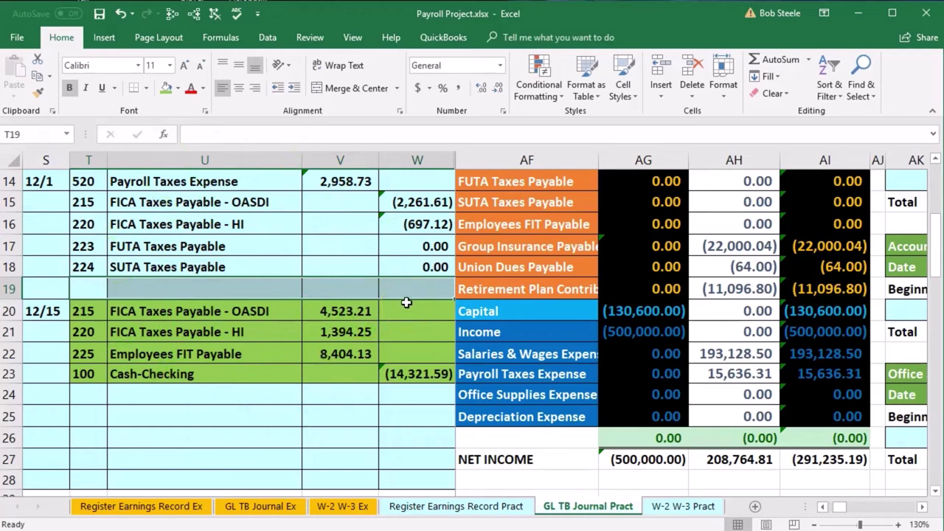
left_click(40, 94)
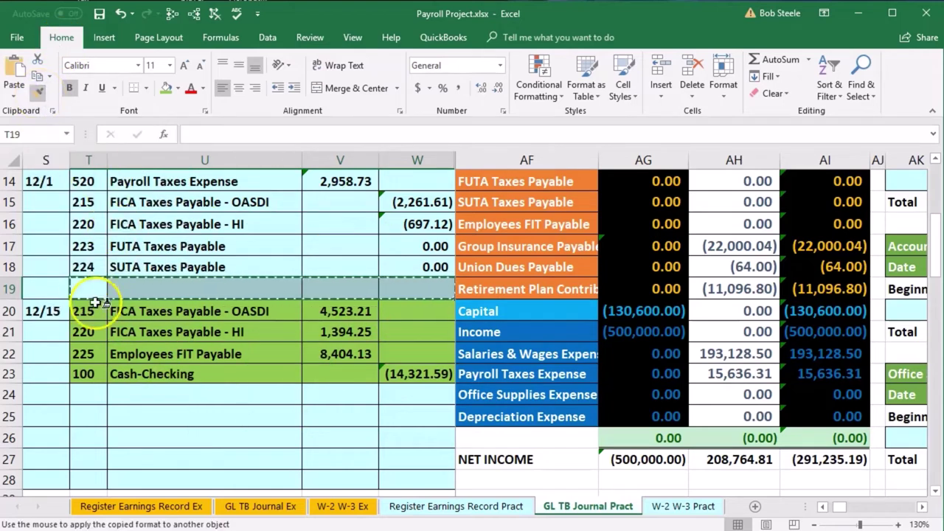
mouse_move(96, 304)
left_mouse_down()
mouse_move(270, 314)
mouse_move(392, 340)
mouse_move(386, 372)
left_mouse_up()
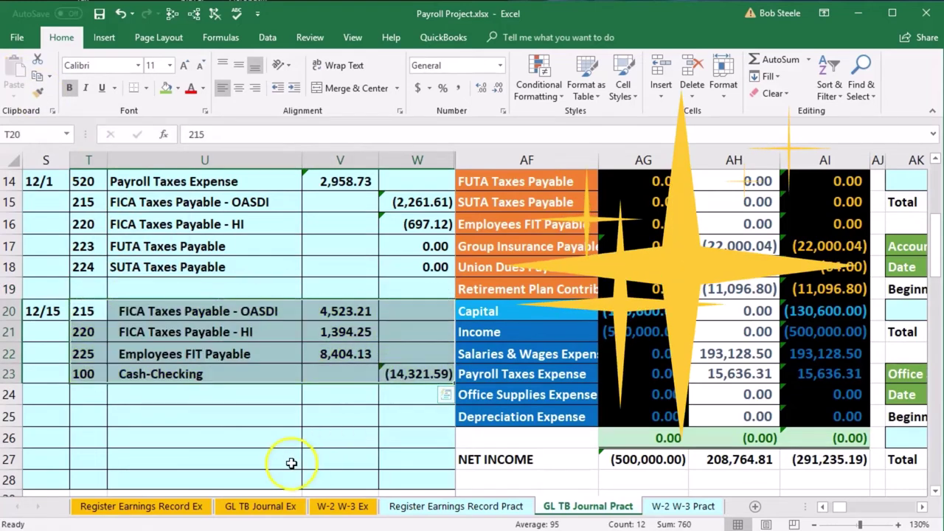
left_click(175, 355)
left_click(146, 291)
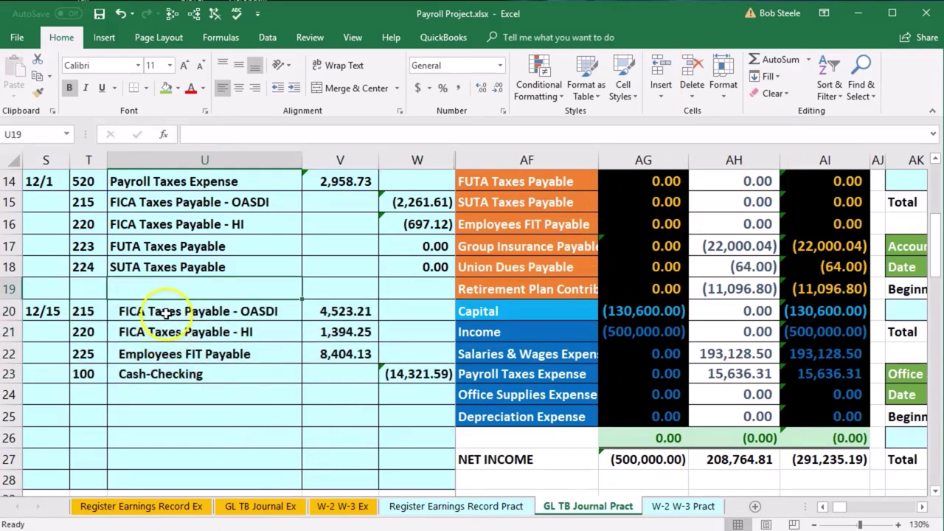
Remove the indent from the account names of the 12/15 journal entry in U20:U23.
left_click_drag(167, 313, 163, 367)
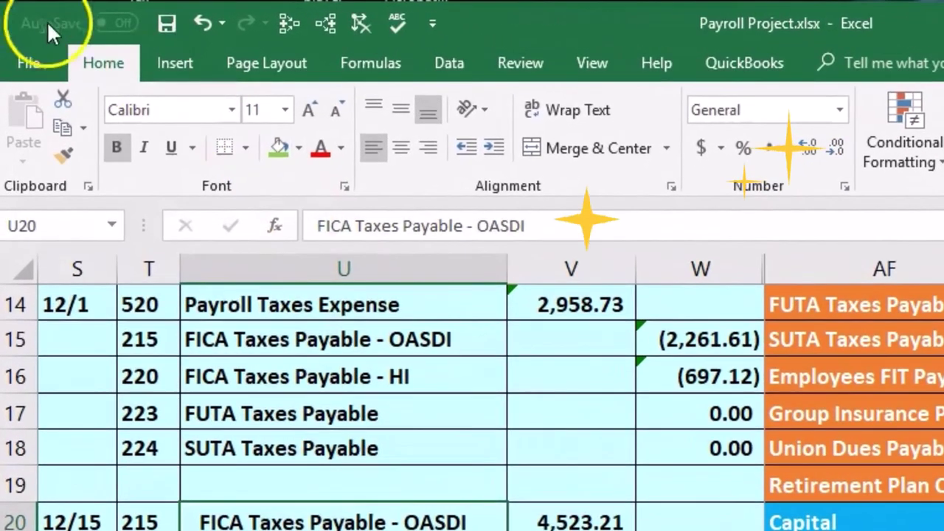
left_click(463, 153)
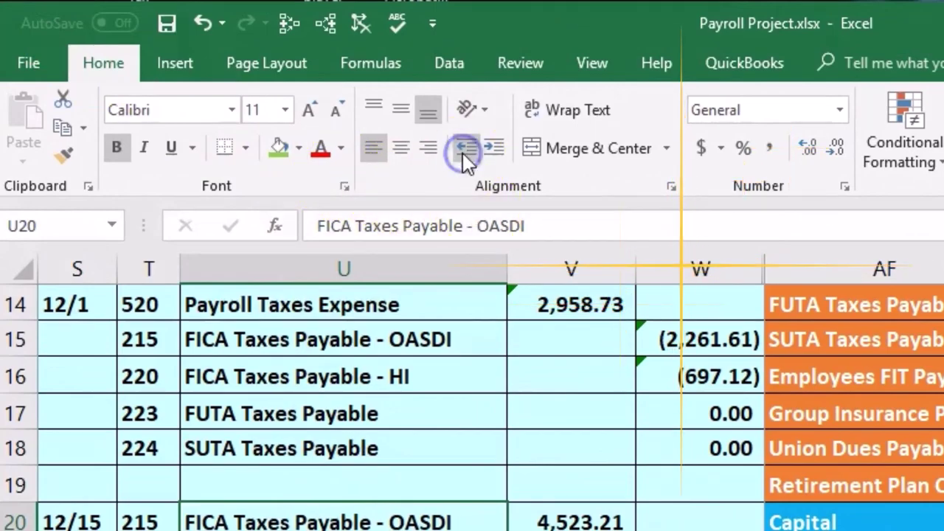
left_click(332, 483)
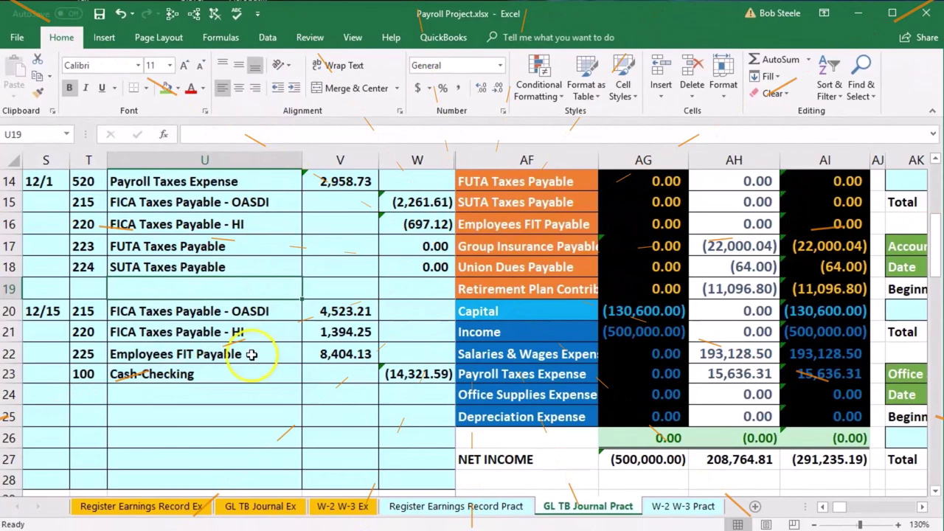
left_click(253, 356)
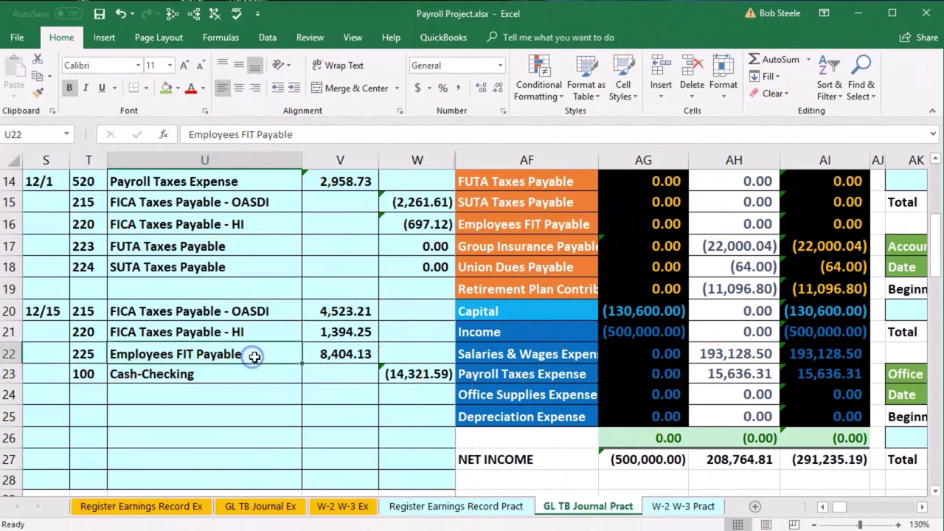